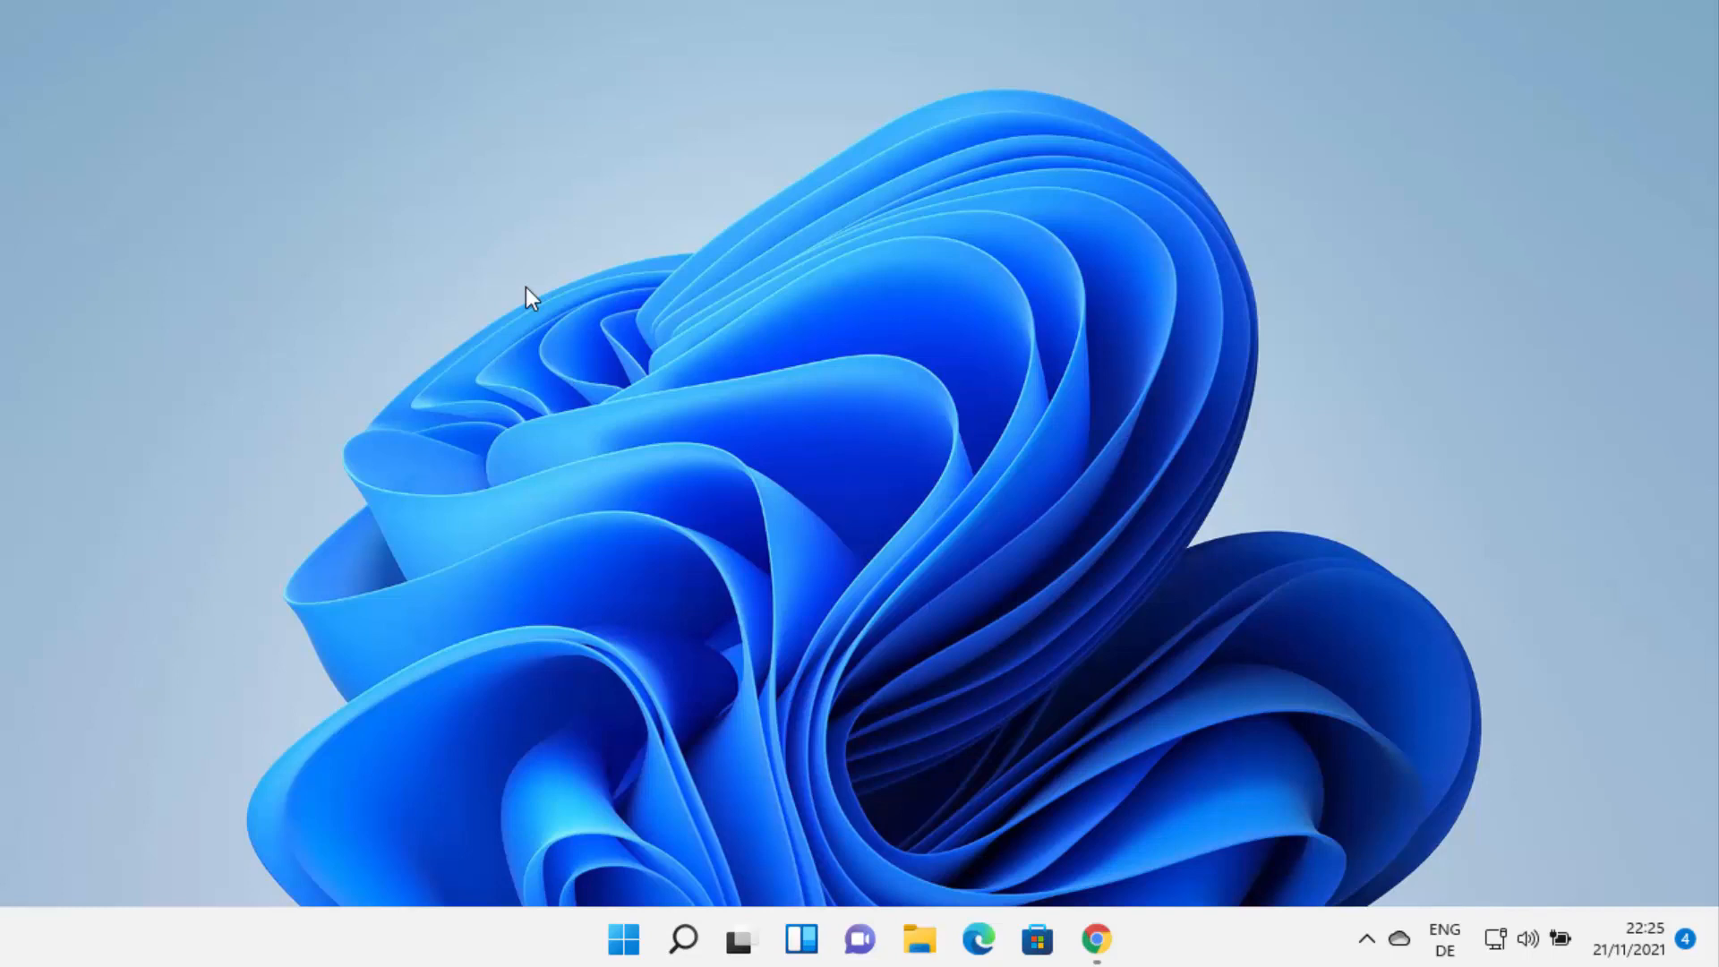
Switch to Chrome, open the Eclipse desktop & web IDEs page from the search results and allow its cookies
click(1097, 938)
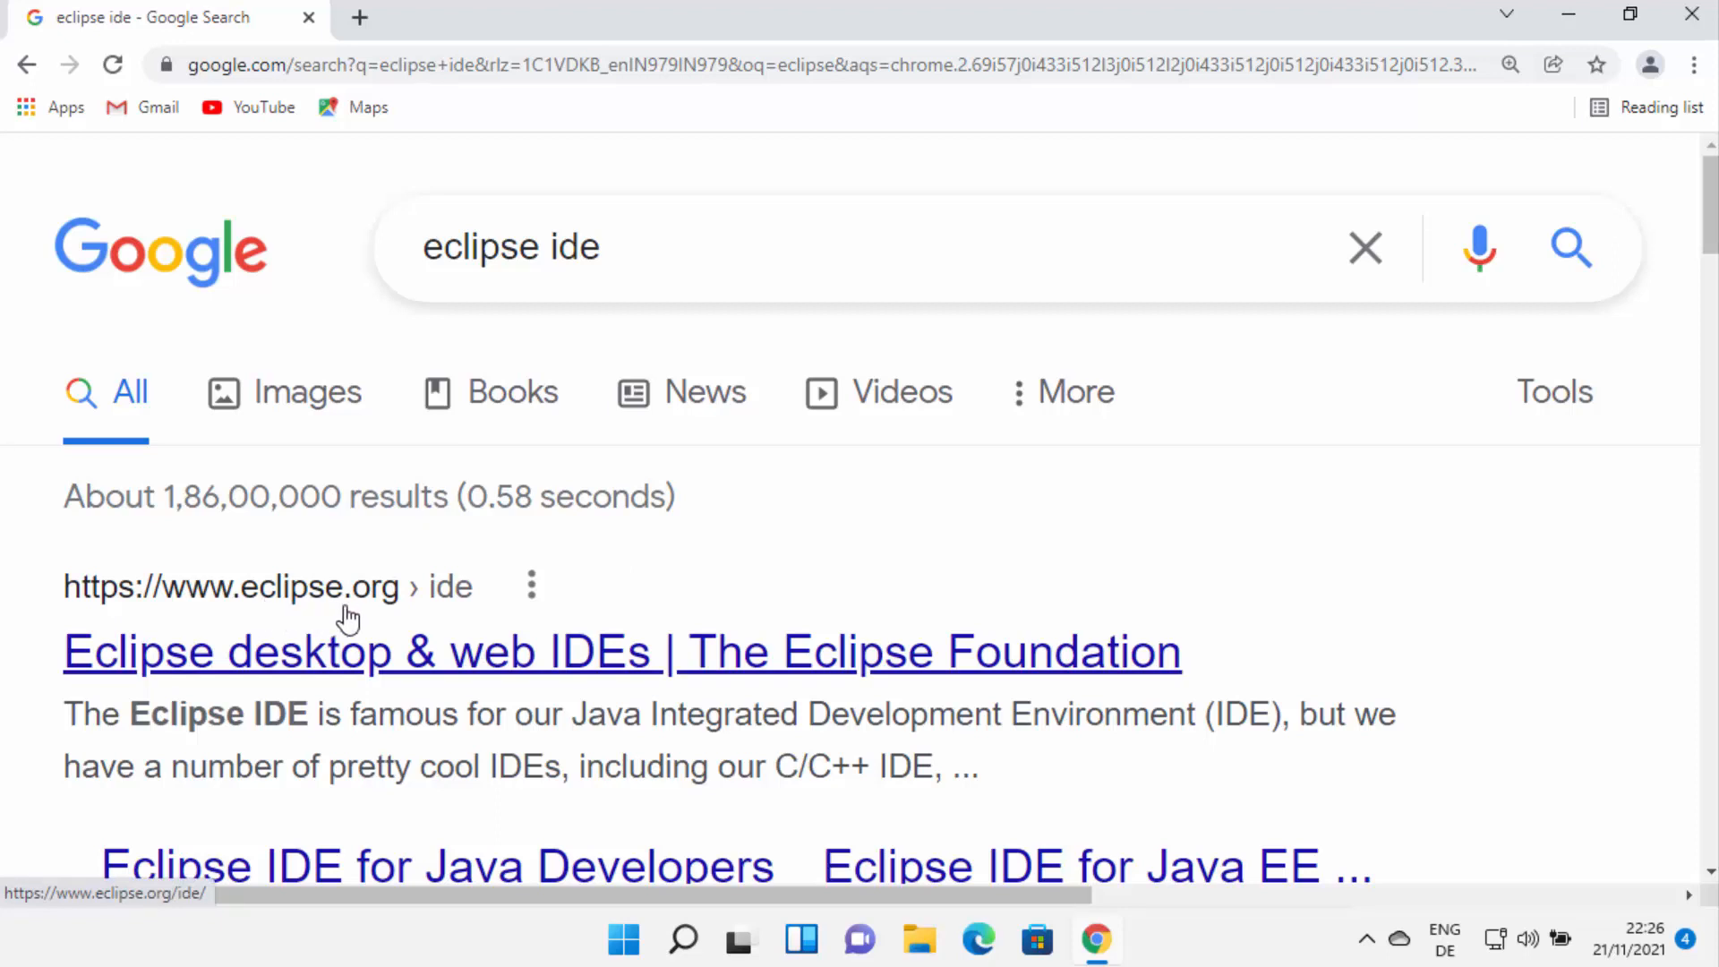
click(456, 655)
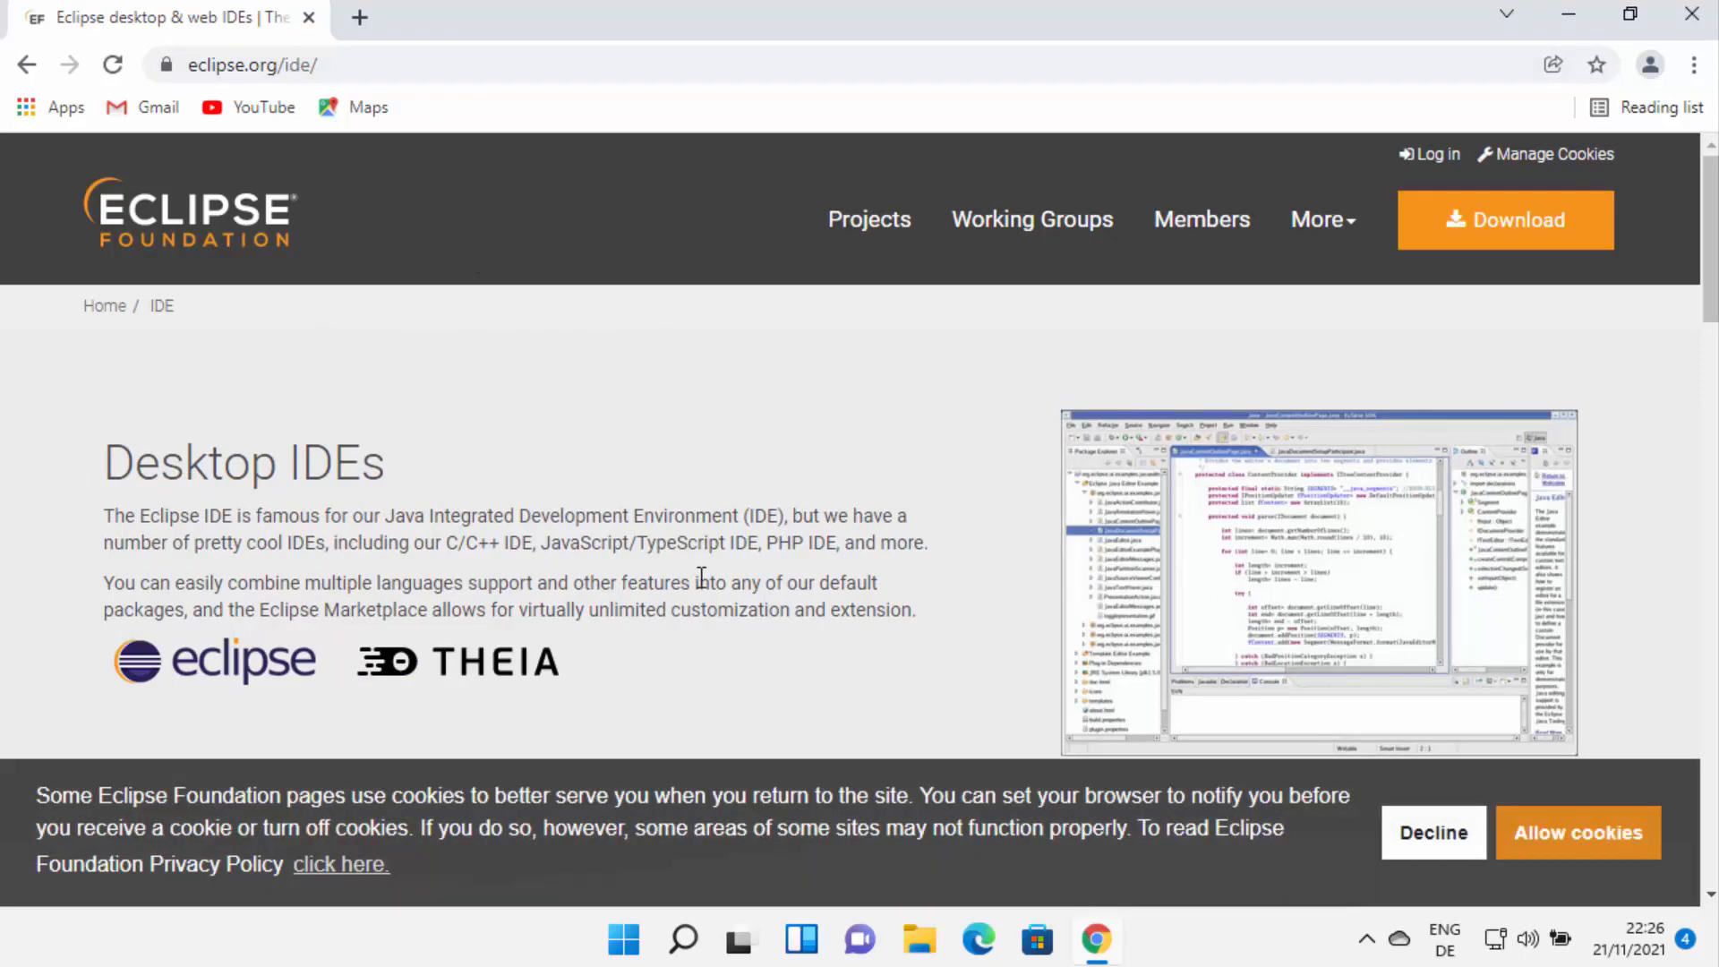
click(1542, 840)
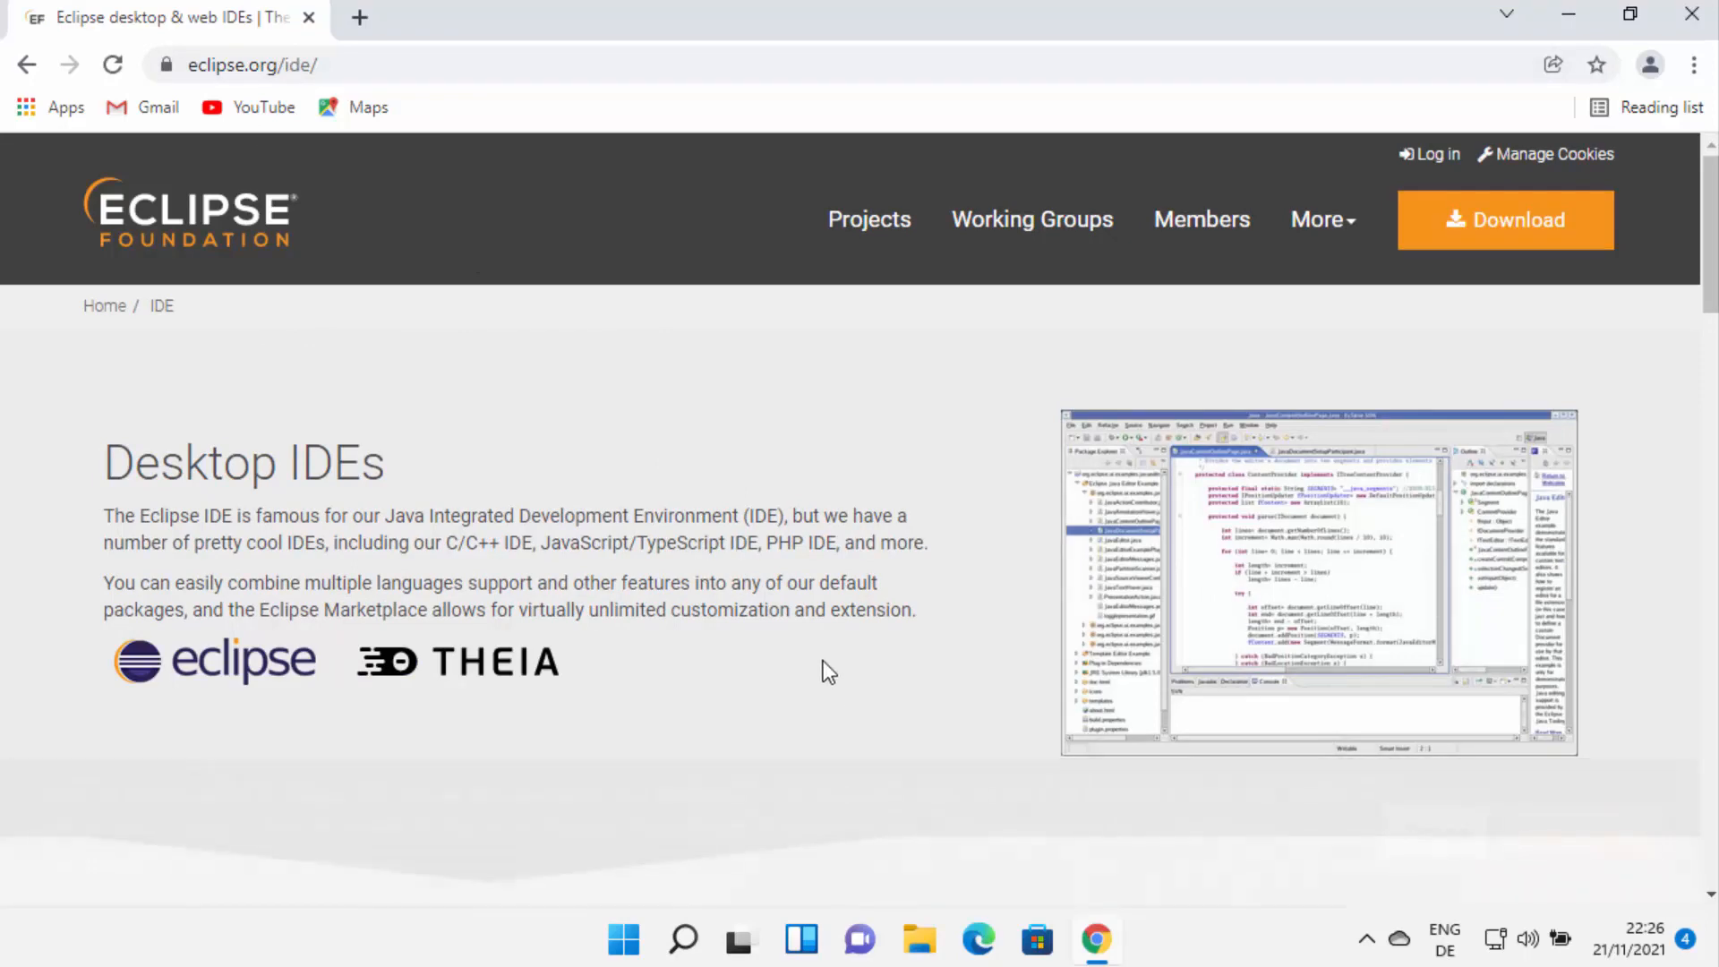
Look over the Eclipse IDE page and open the Eclipse downloads page
scroll(824, 665, down, 6)
scroll(828, 672, down, 9)
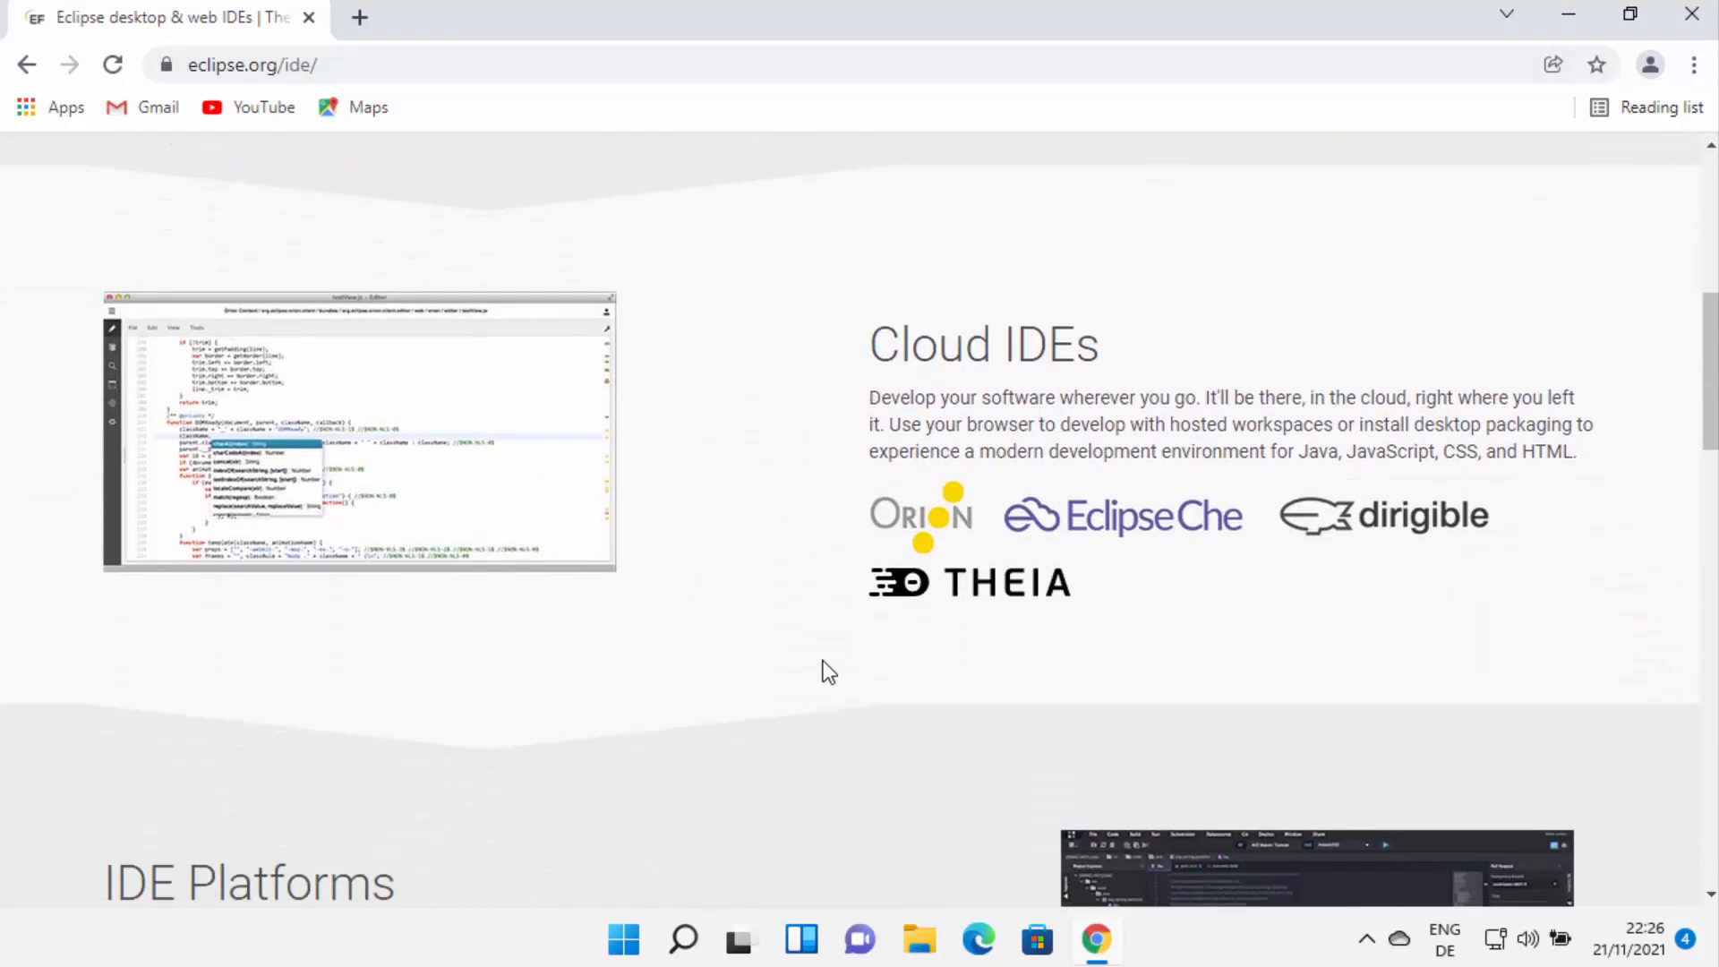
scroll(828, 672, down, 4)
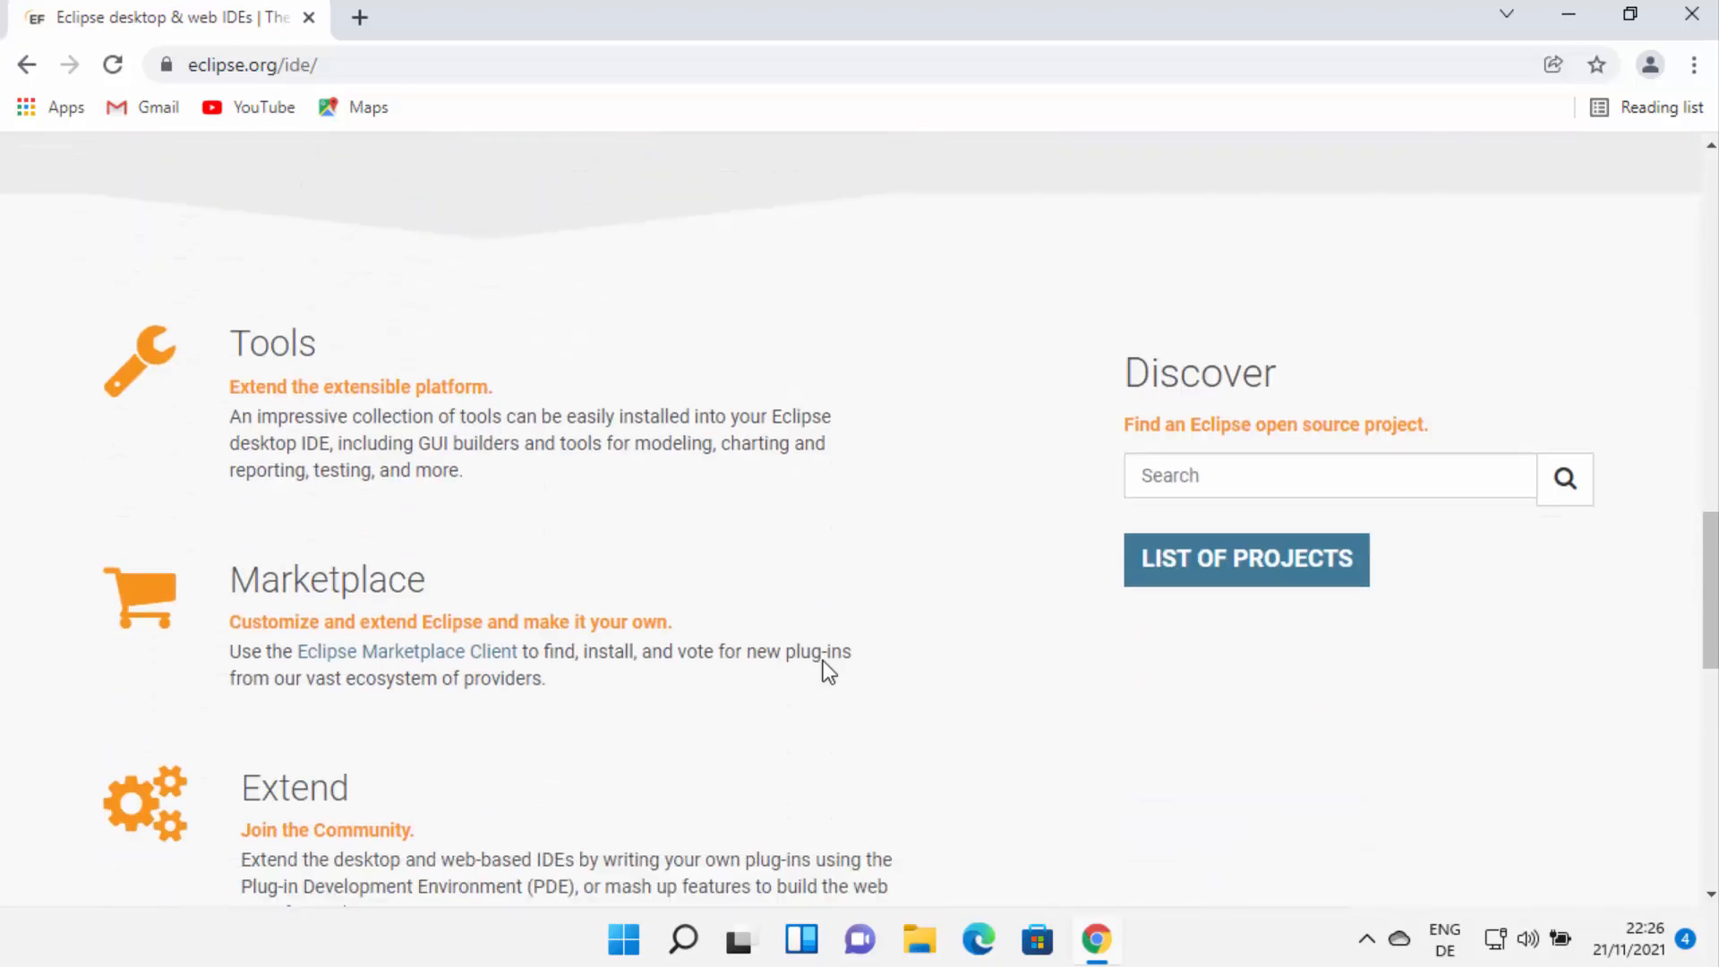
scroll(821, 659, up, 20)
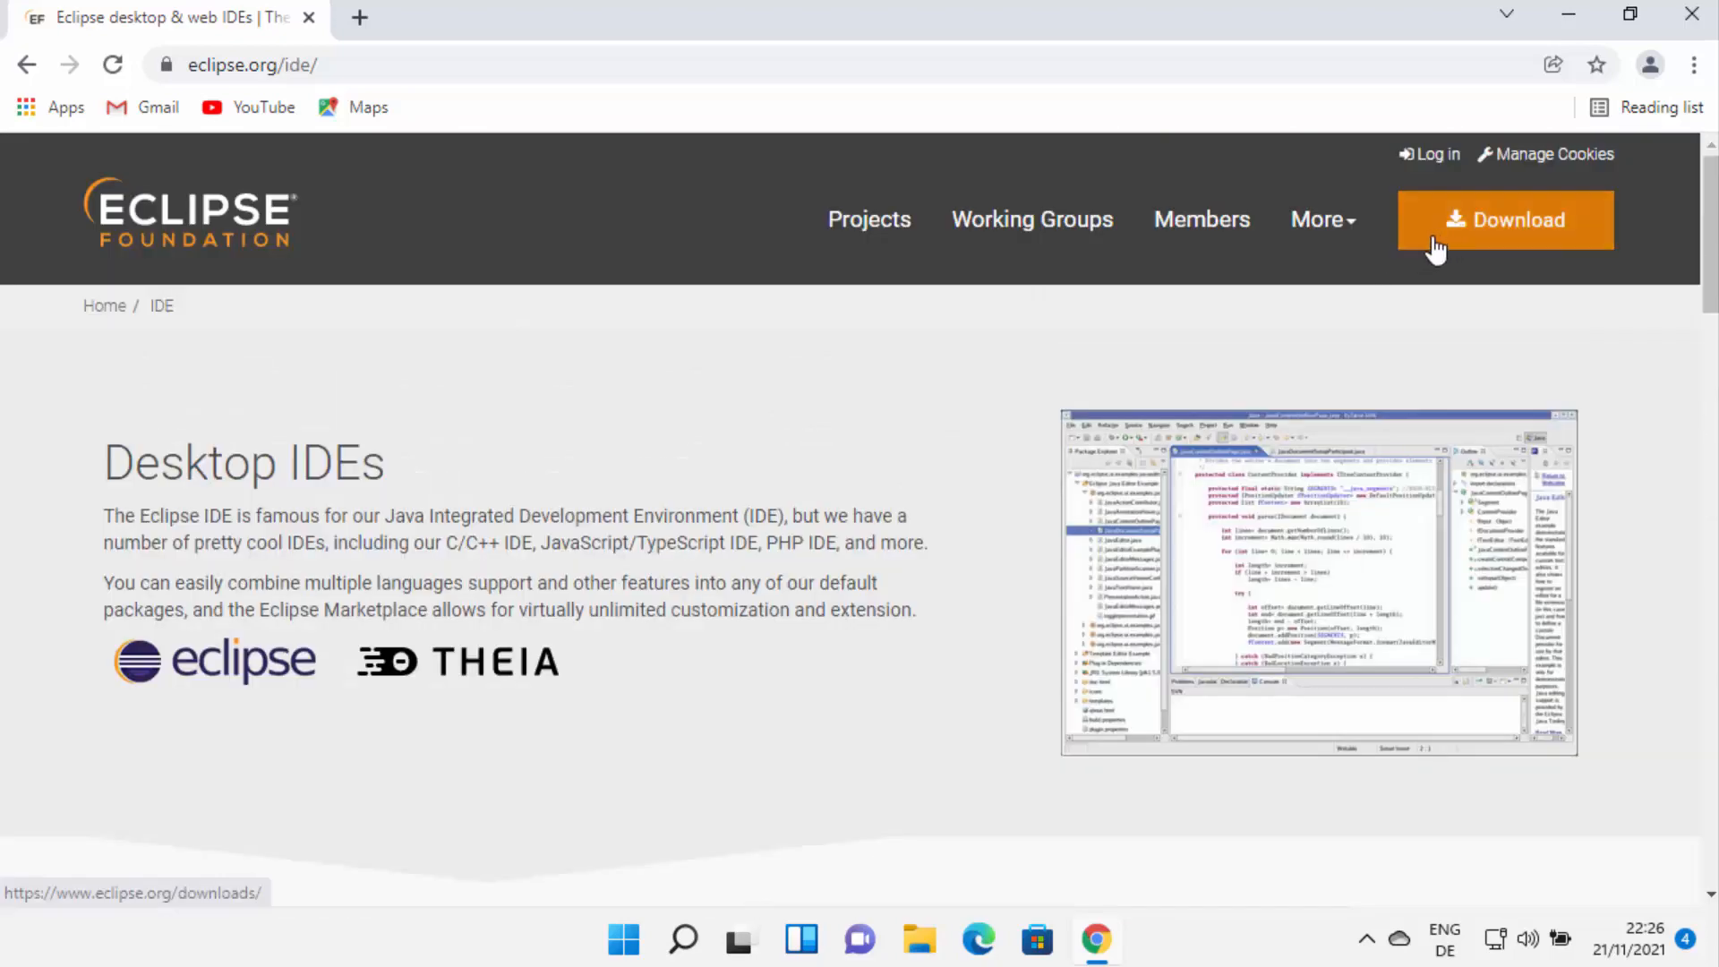
click(1489, 236)
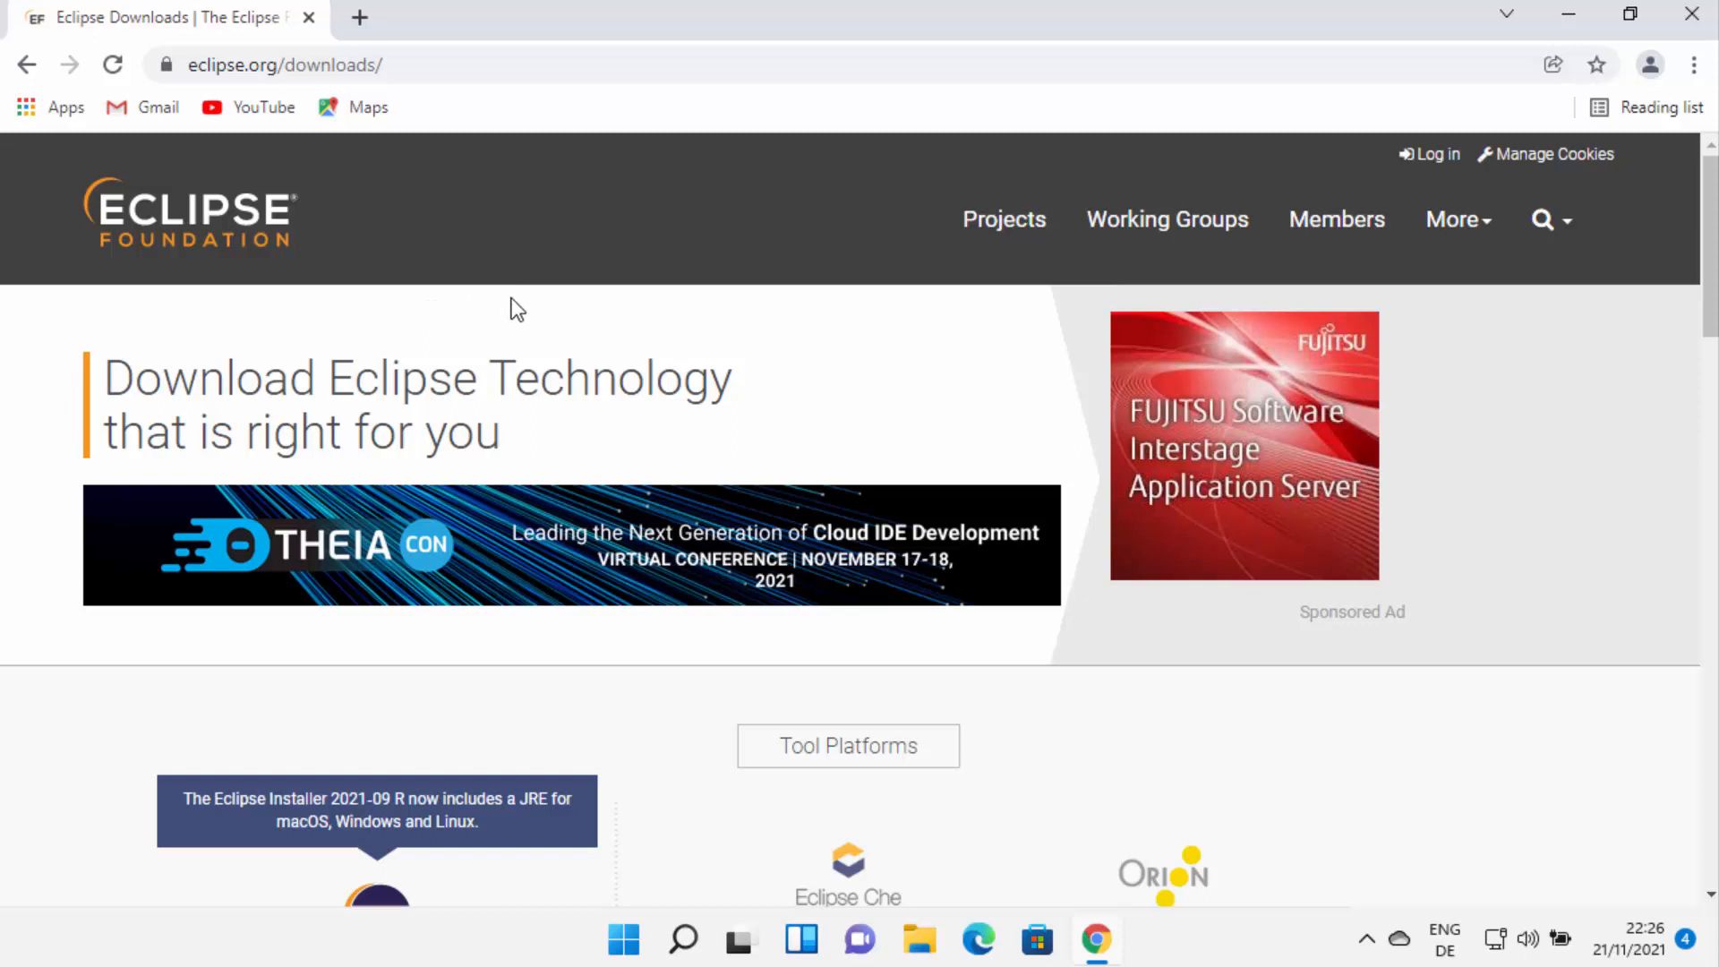
Download the Eclipse IDE 2021-09 x86_64 installer, eclipse-inst-jre-win64.exe, from the offered mirror
scroll(528, 313, down, 3)
scroll(529, 491, down, 2)
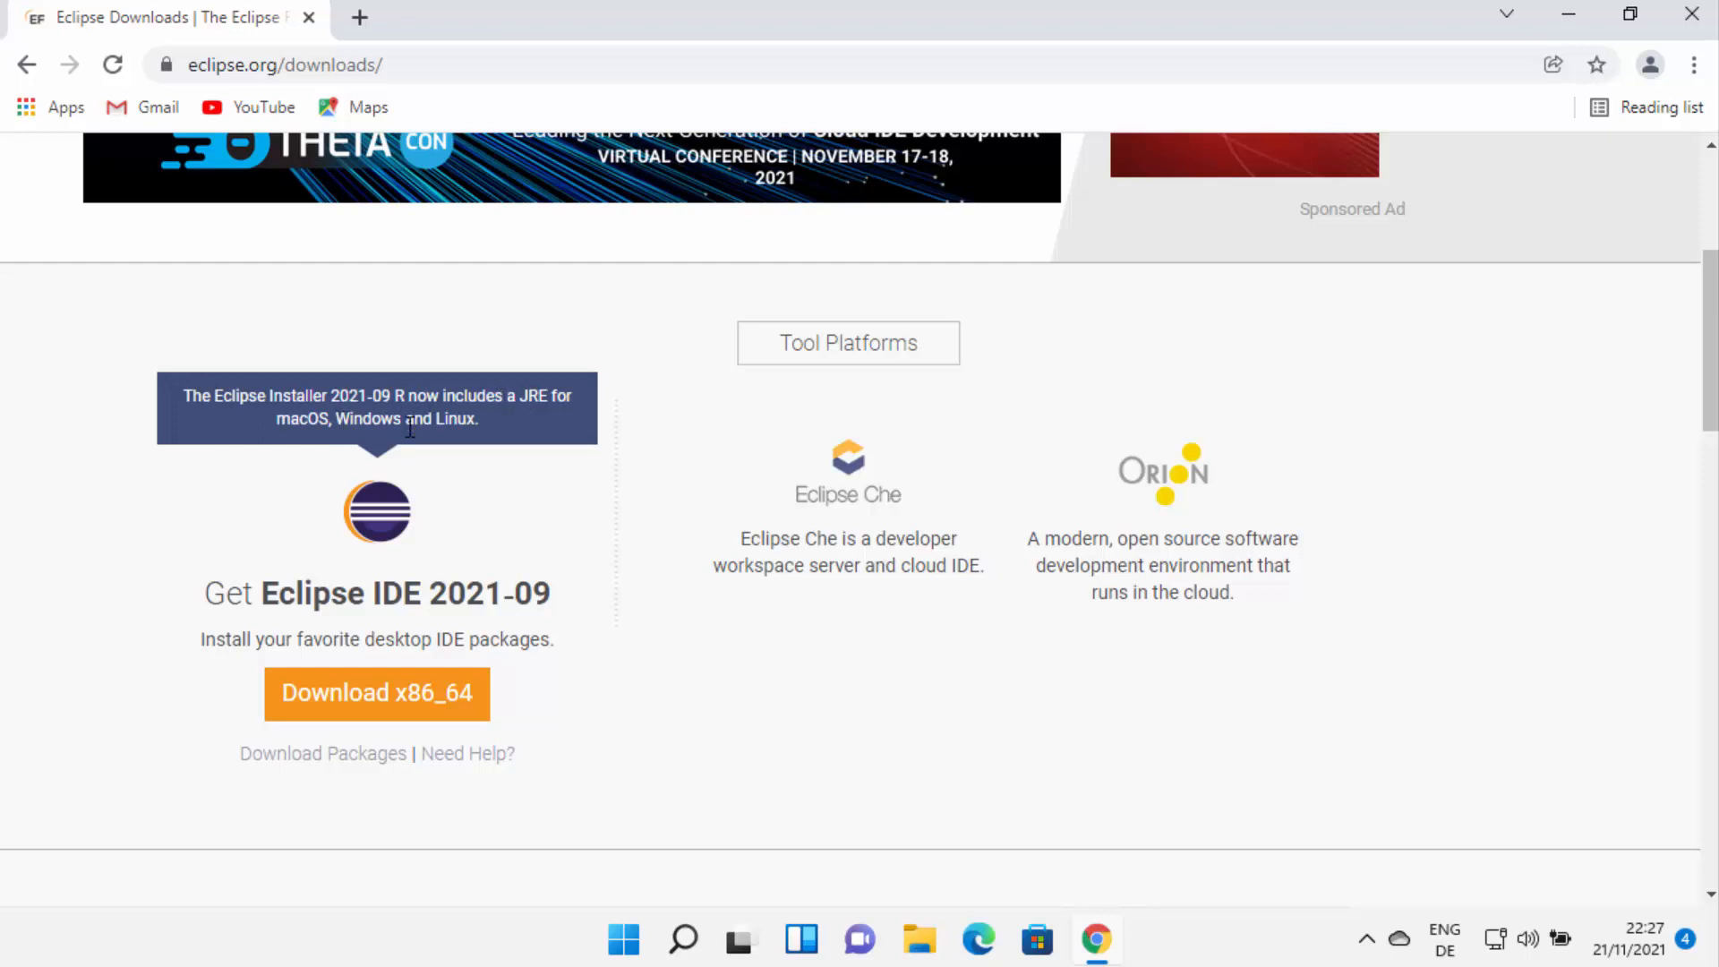
click(377, 712)
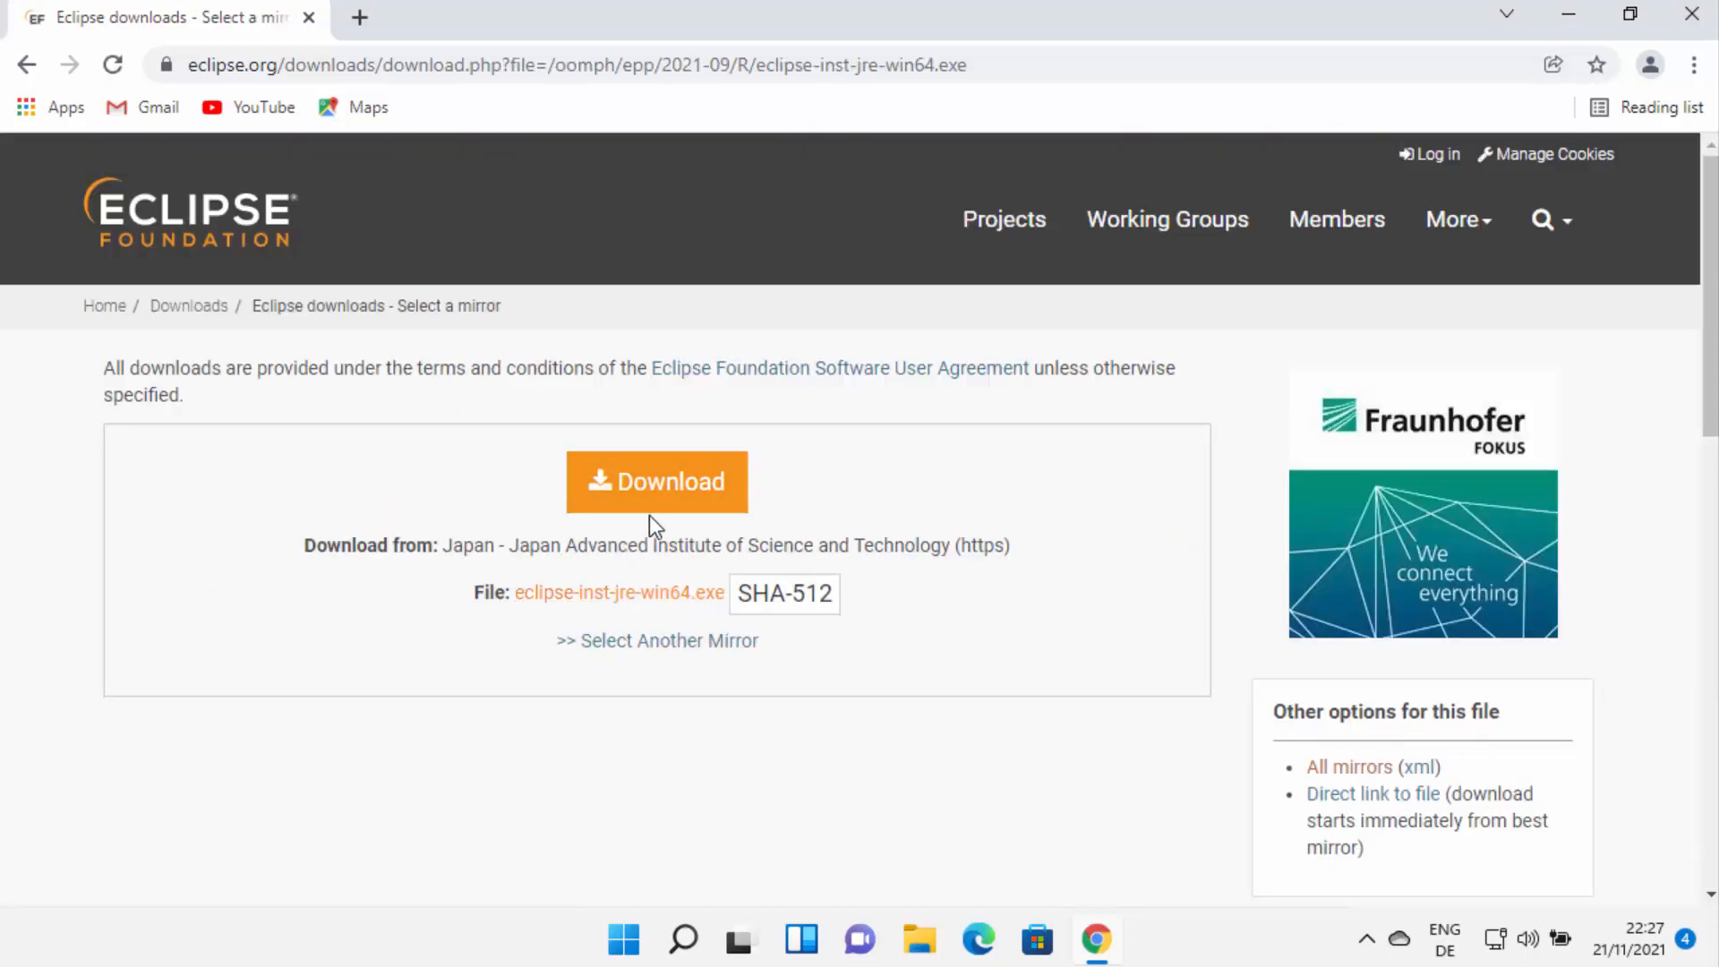
click(653, 486)
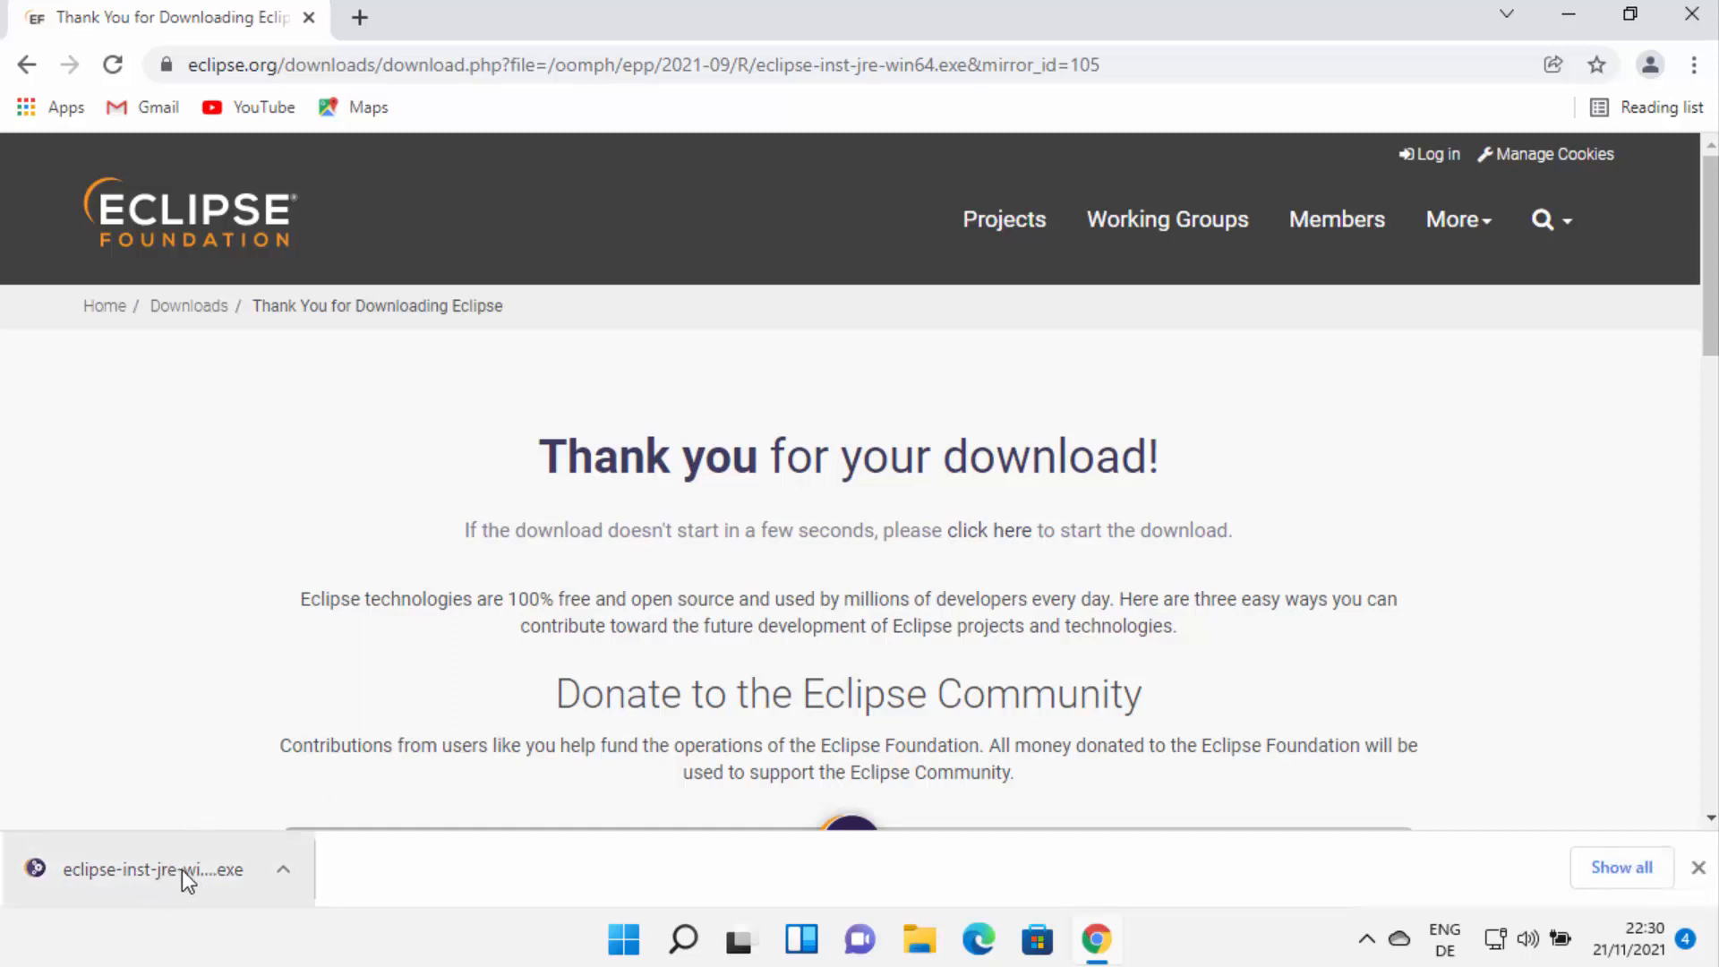
Run the downloaded Eclipse installer, minimize the browser and enlarge the installer window to fill most of the desktop
click(180, 863)
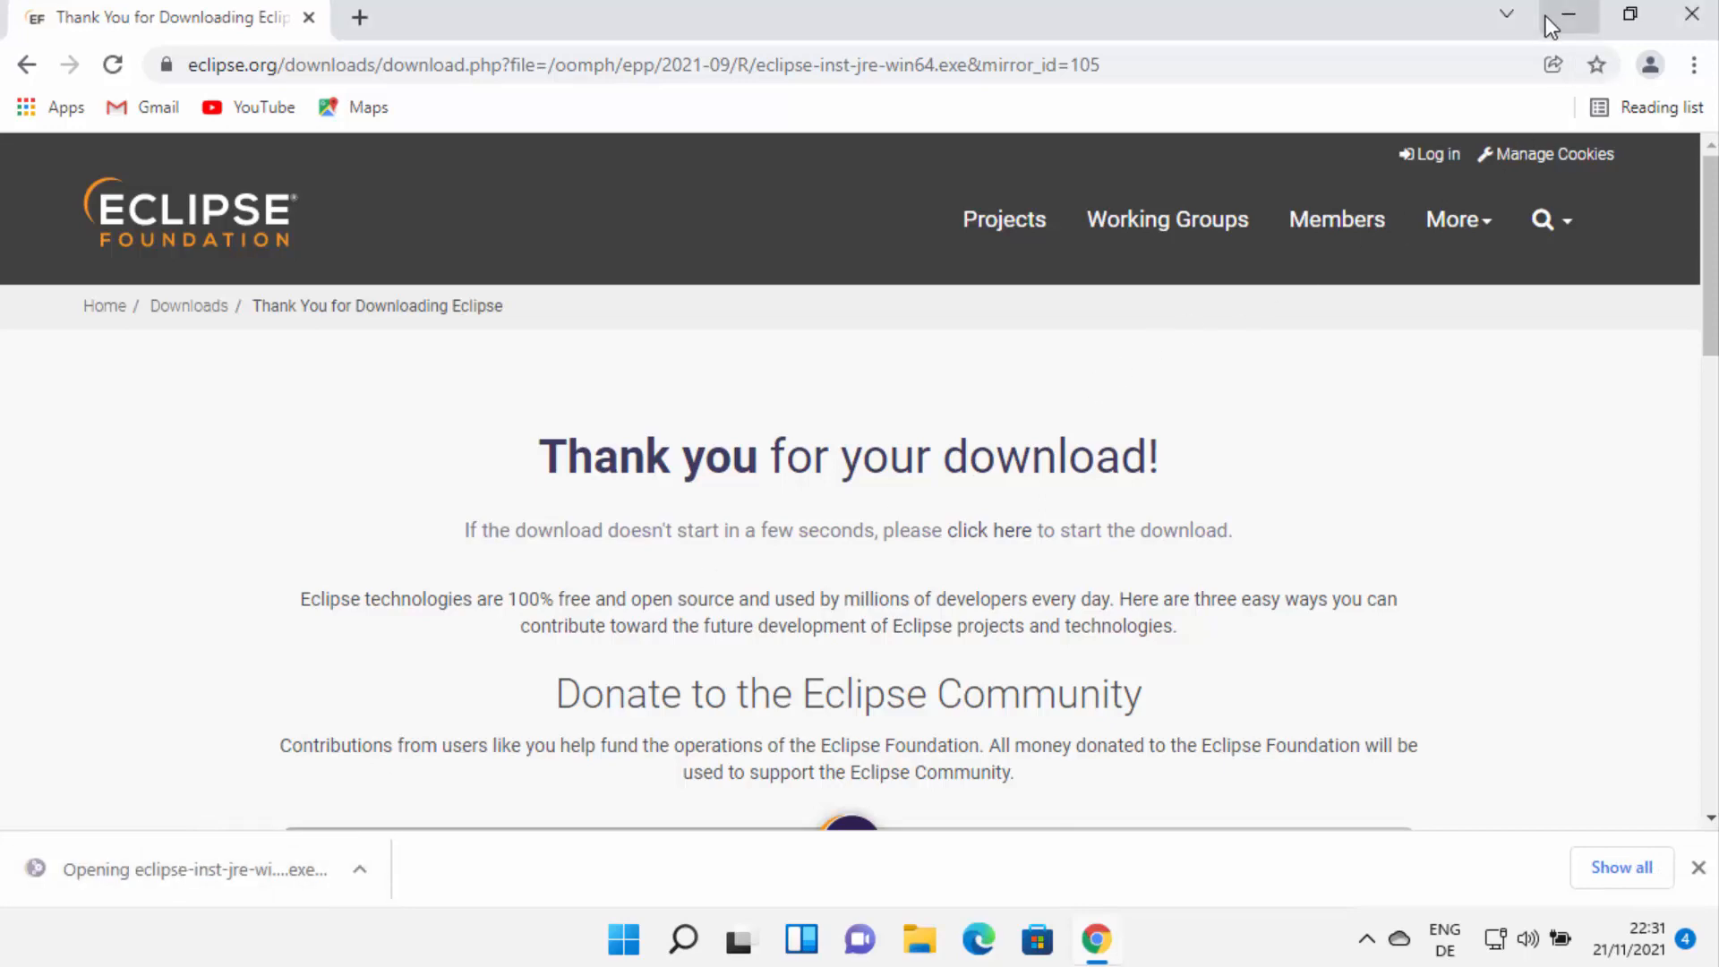
click(1569, 16)
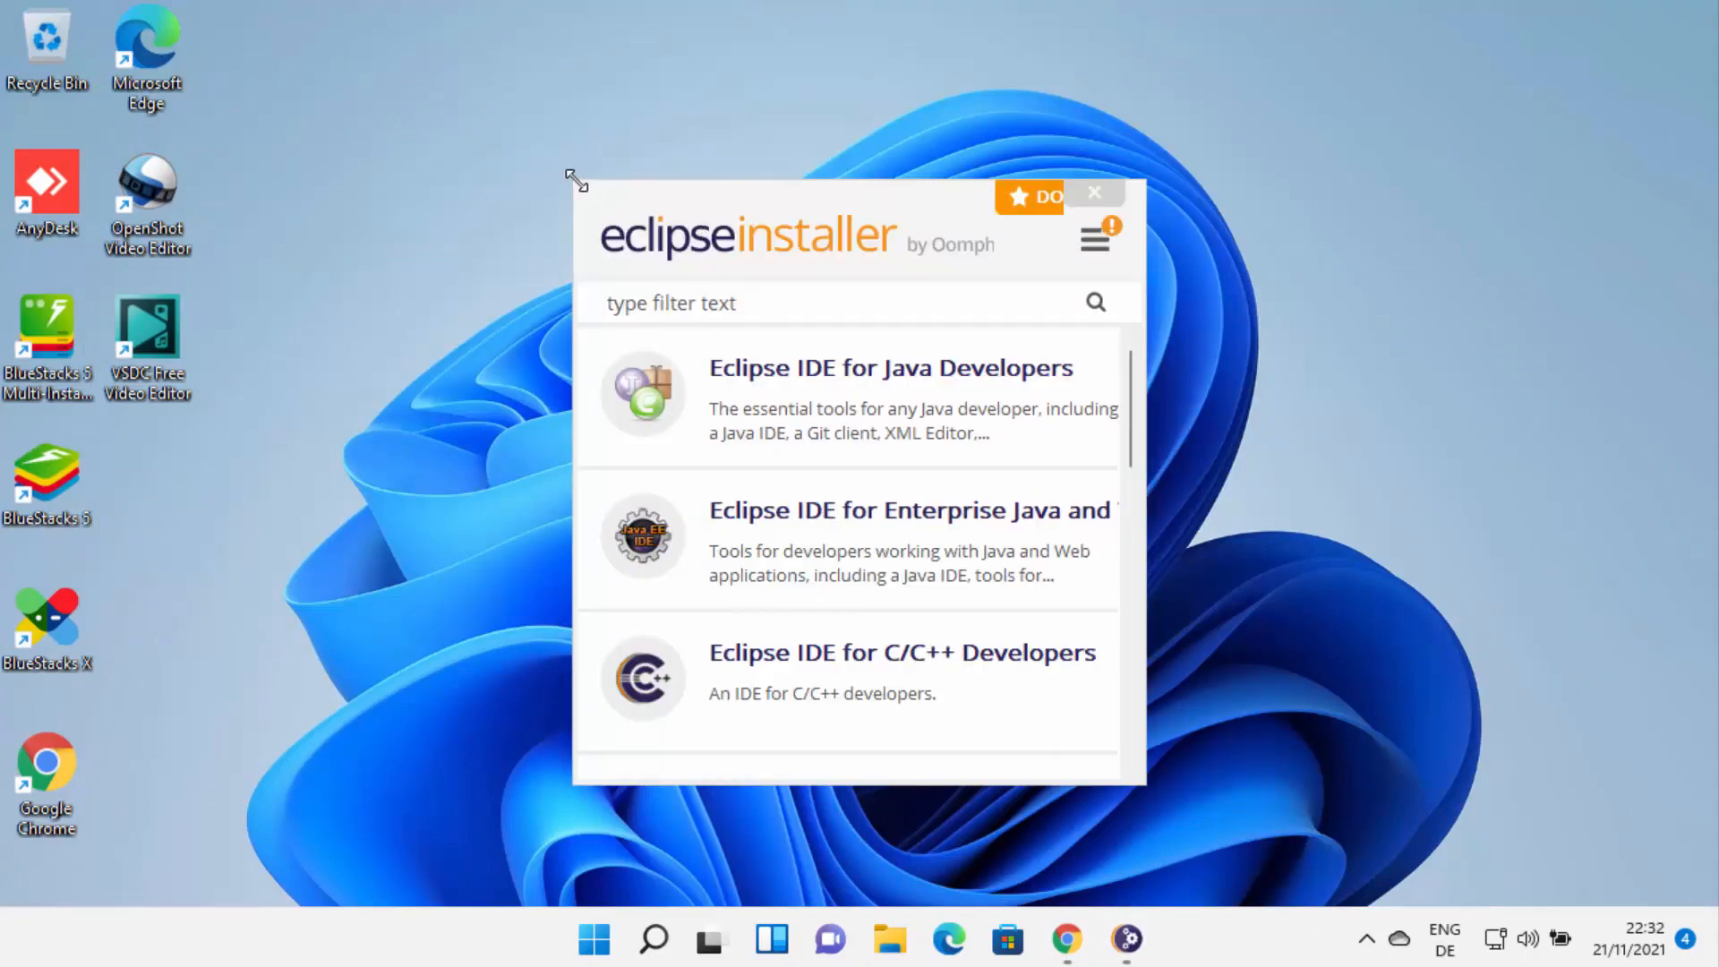
drag(574, 180, 441, 31)
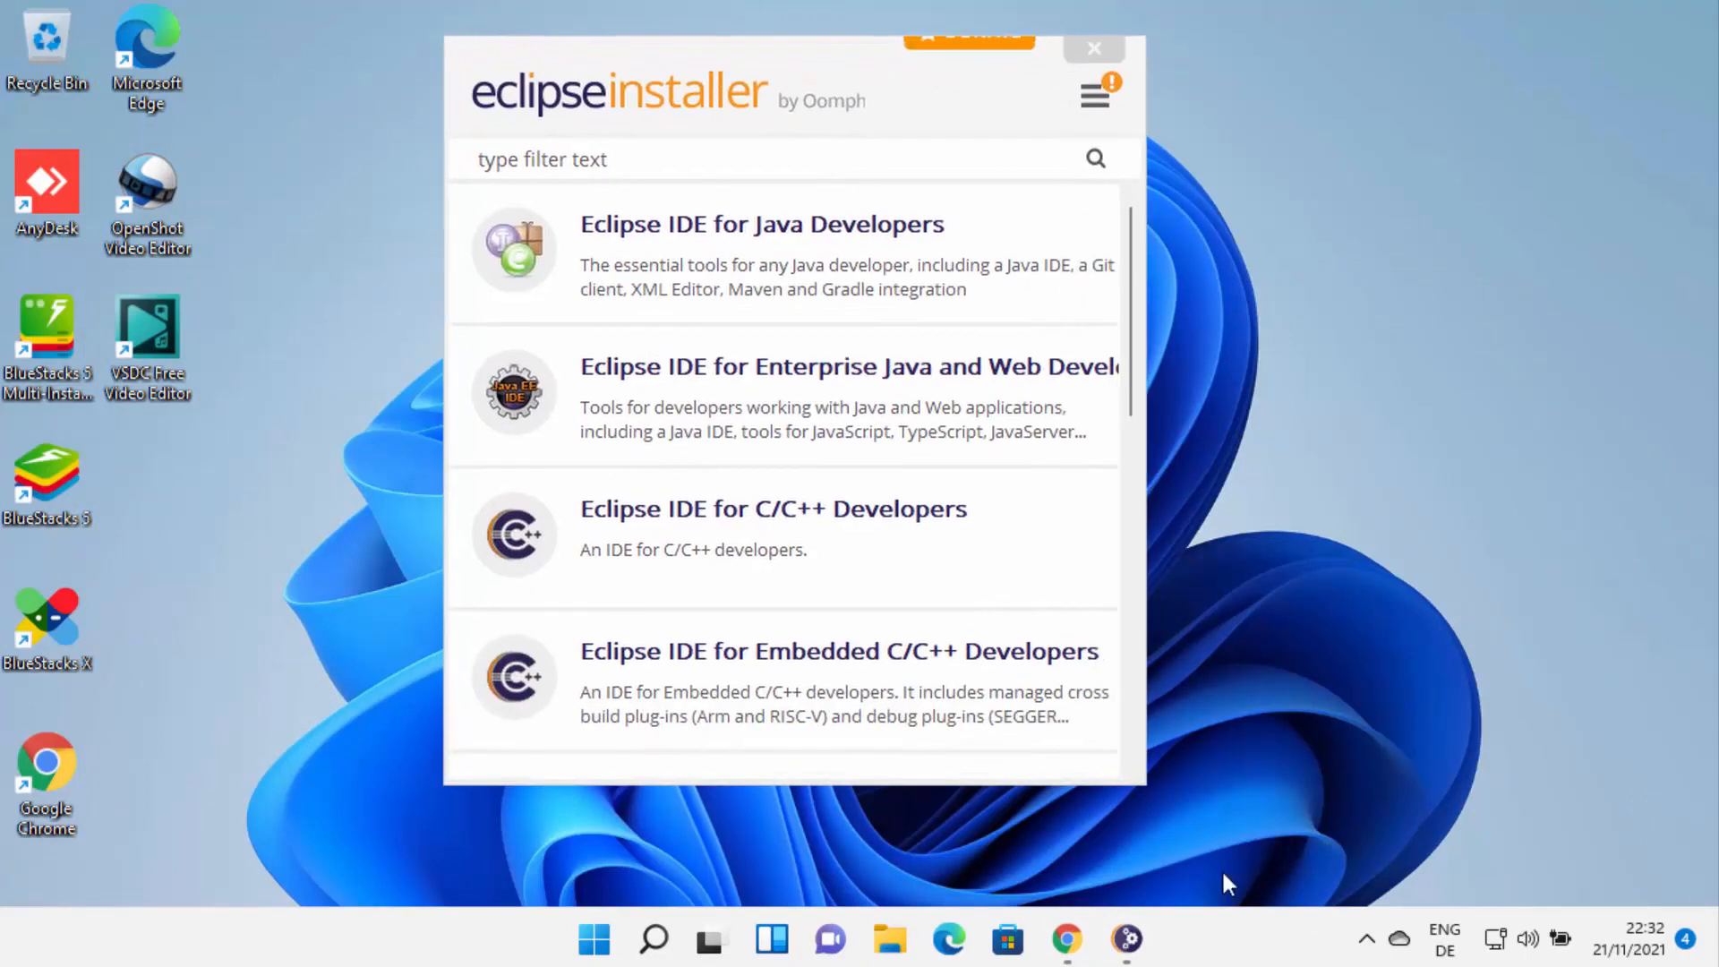
drag(1143, 782, 1599, 904)
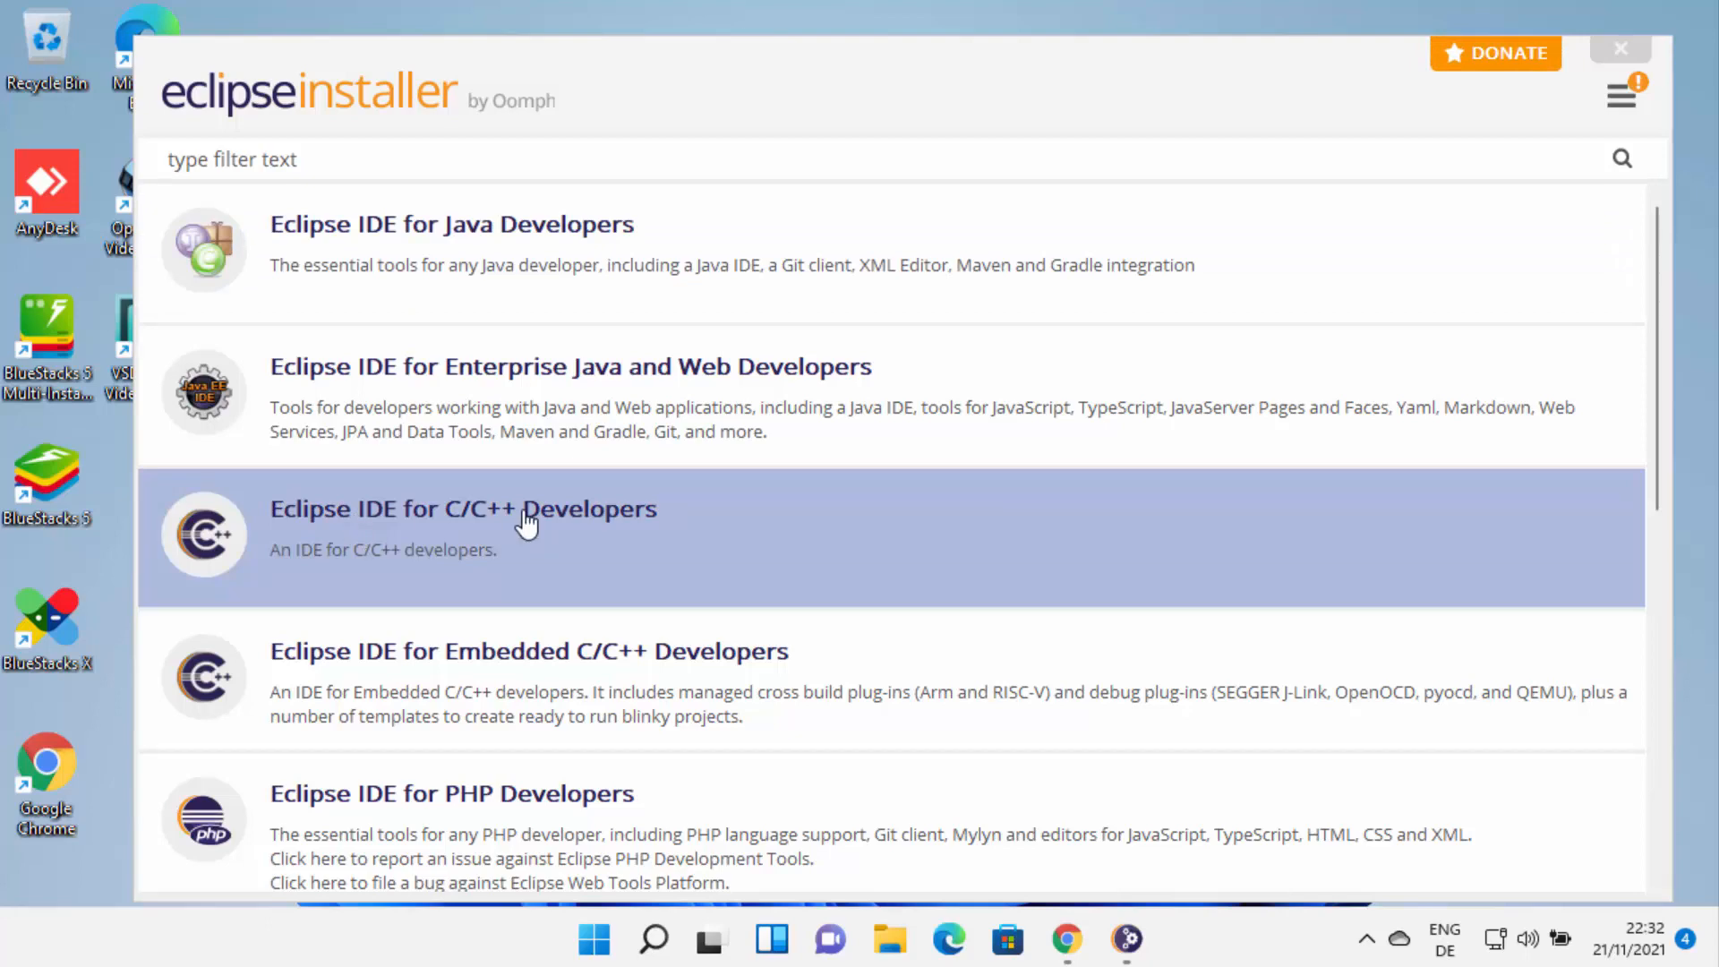
Review the available Eclipse packages and choose Eclipse IDE for Java Developers
scroll(537, 712, down, 2)
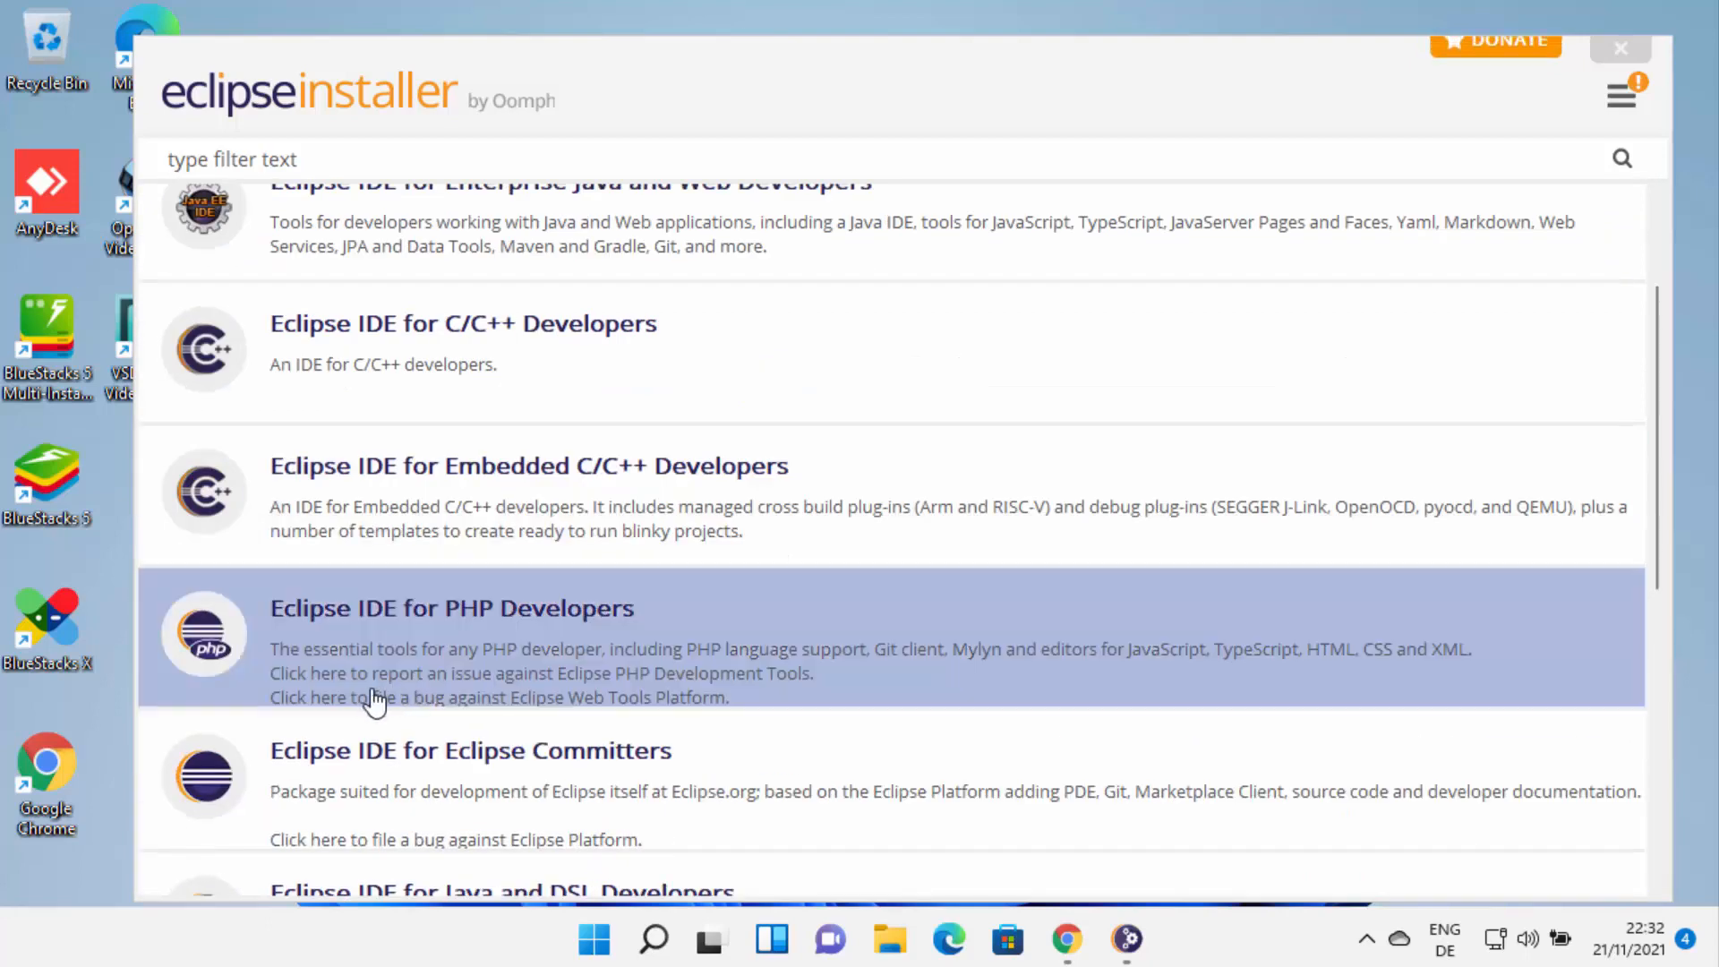
scroll(407, 703, down, 2)
scroll(433, 764, down, 2)
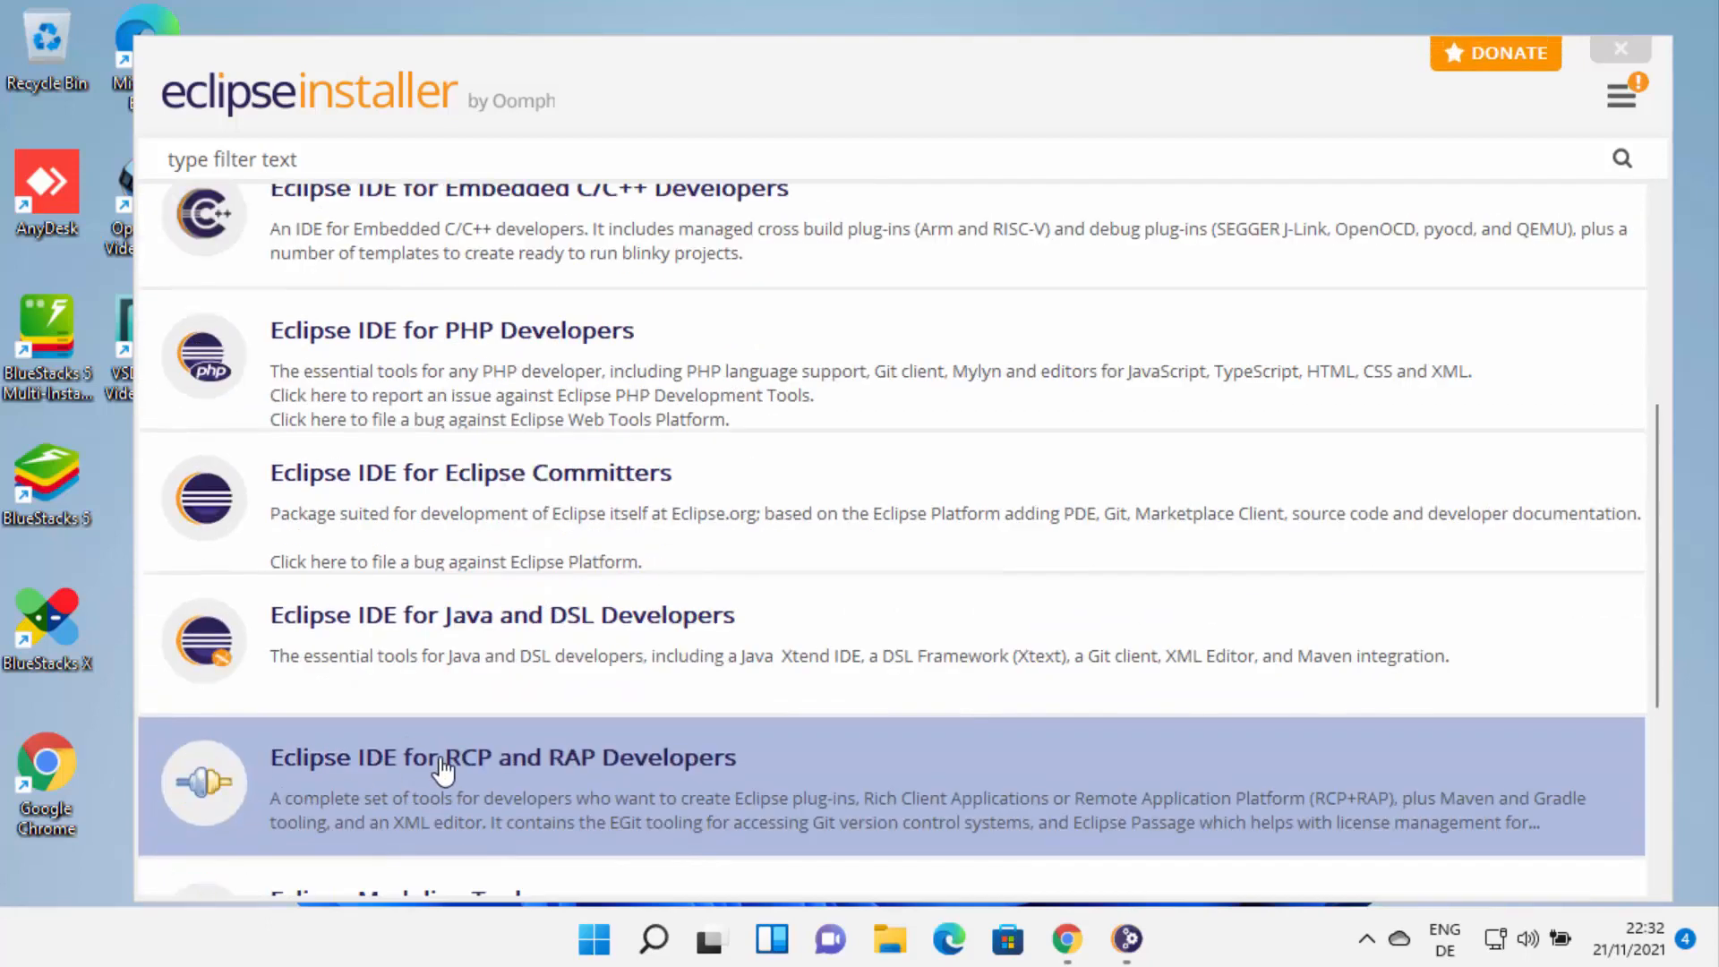
scroll(488, 725, down, 3)
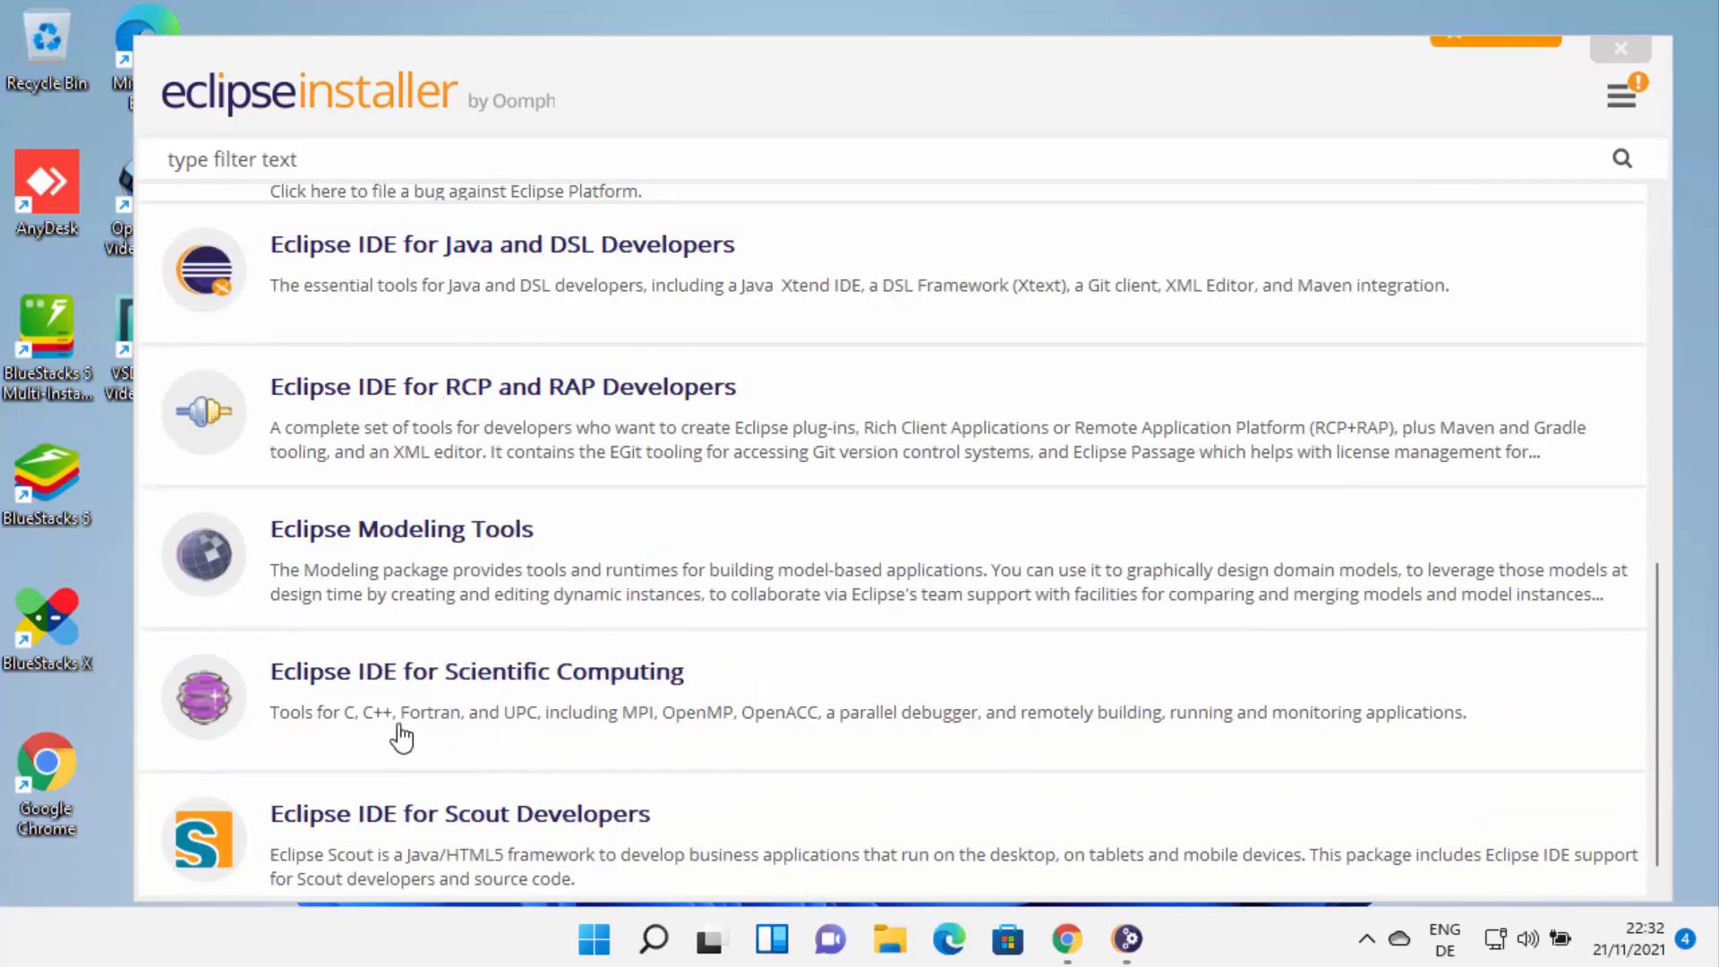
scroll(518, 750, up, 9)
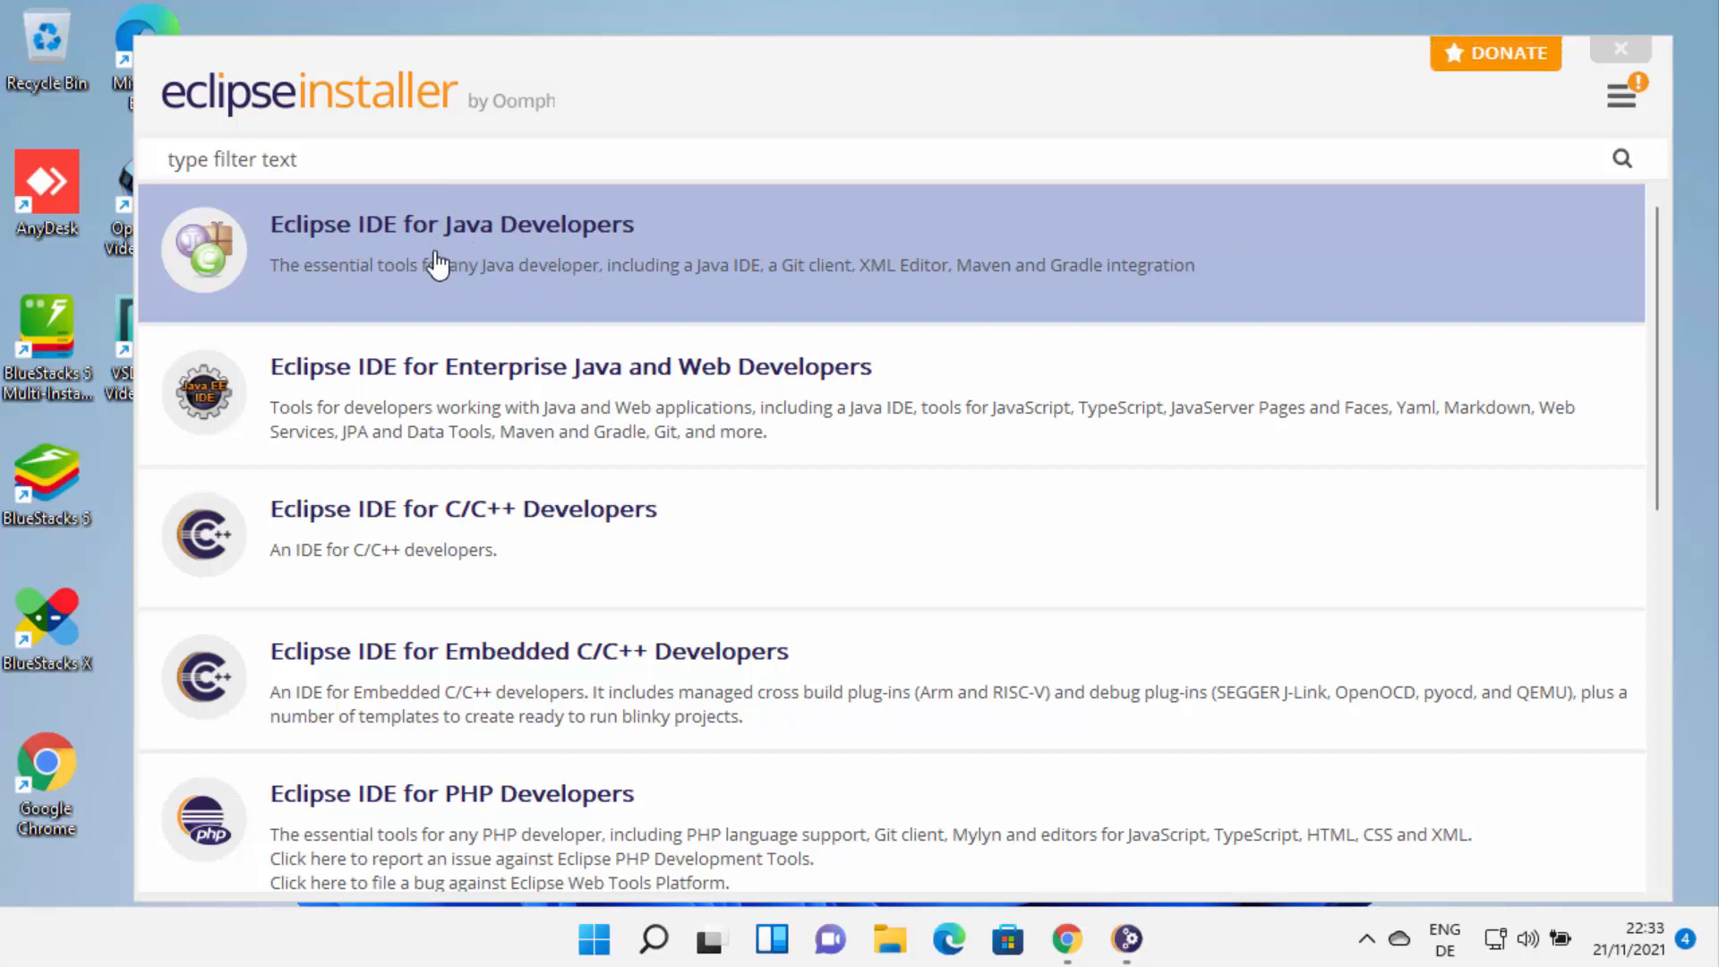
click(463, 264)
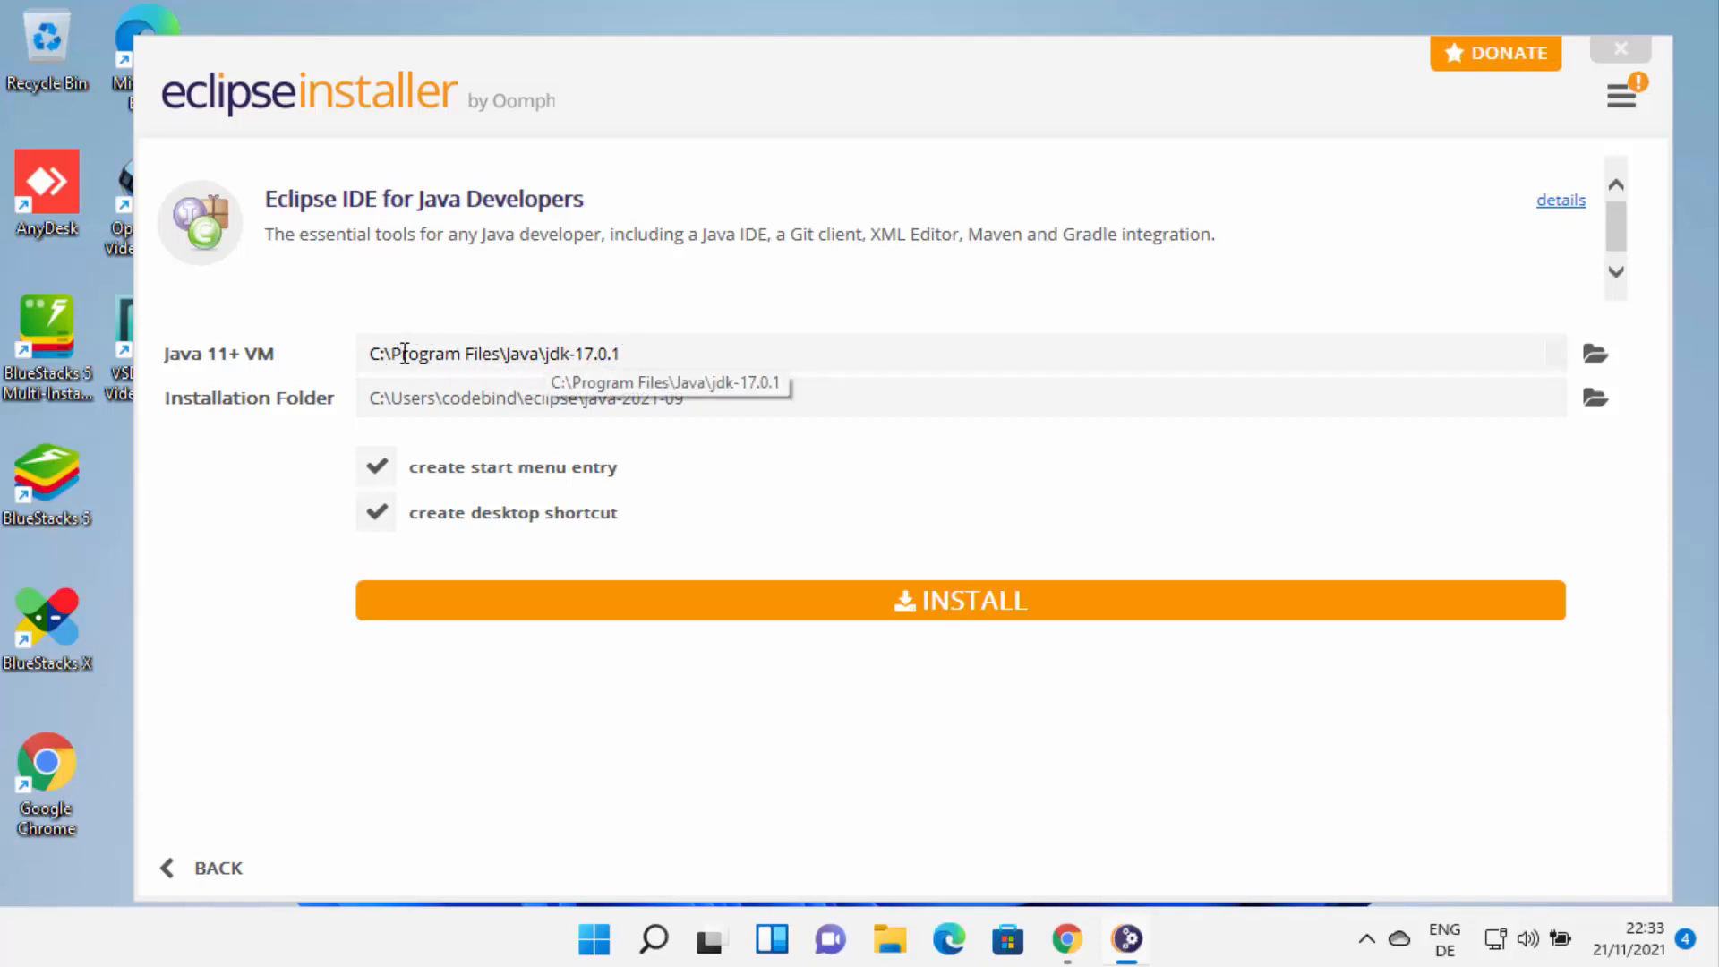
Try JRE 17.0.1 as the Java 11+ VM, and return it to C:\Program Files\Java\jdk-17.0.1
click(589, 354)
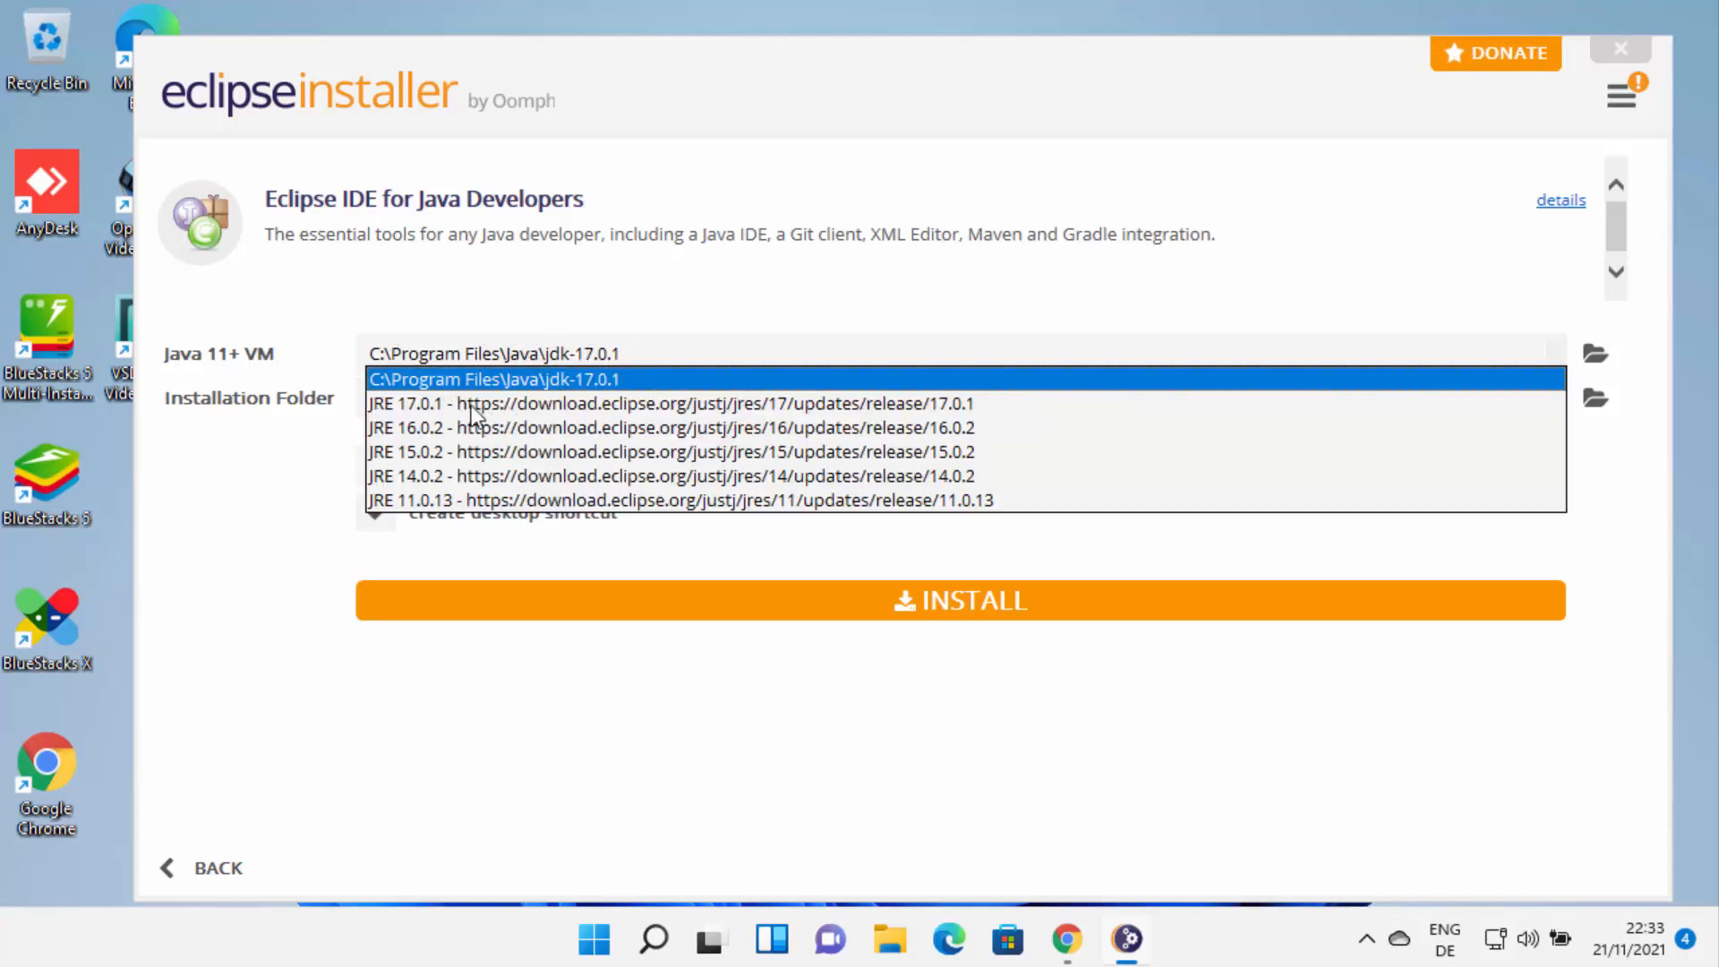
click(472, 405)
click(1019, 342)
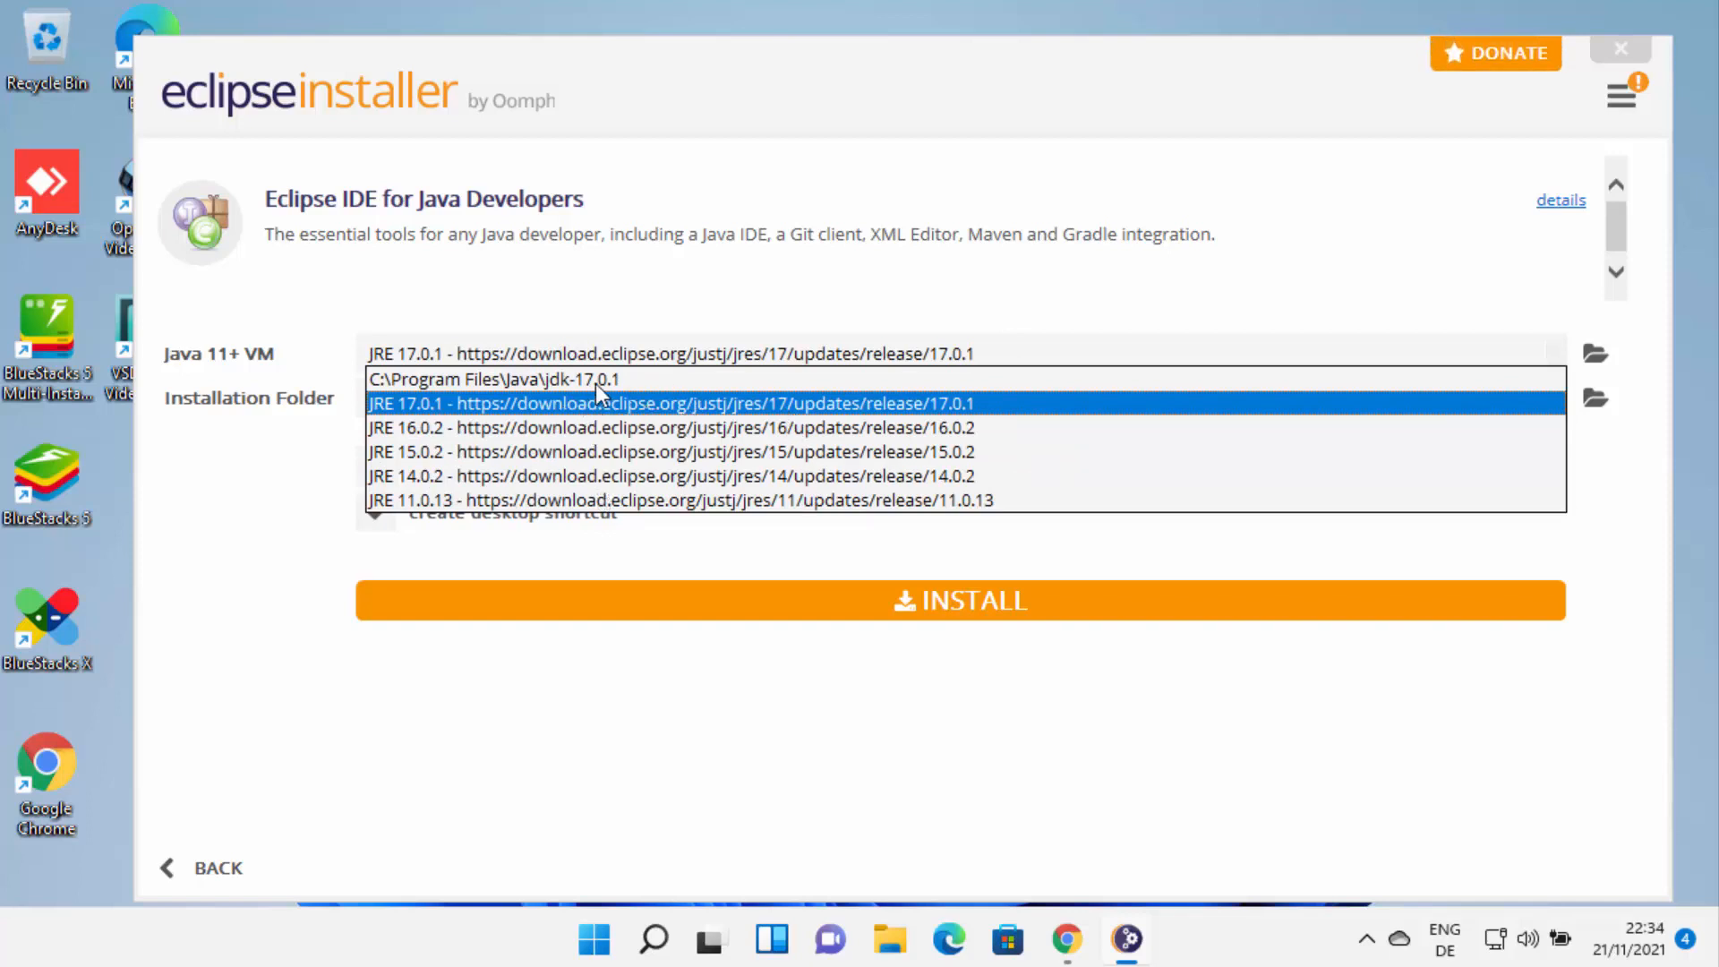
click(525, 380)
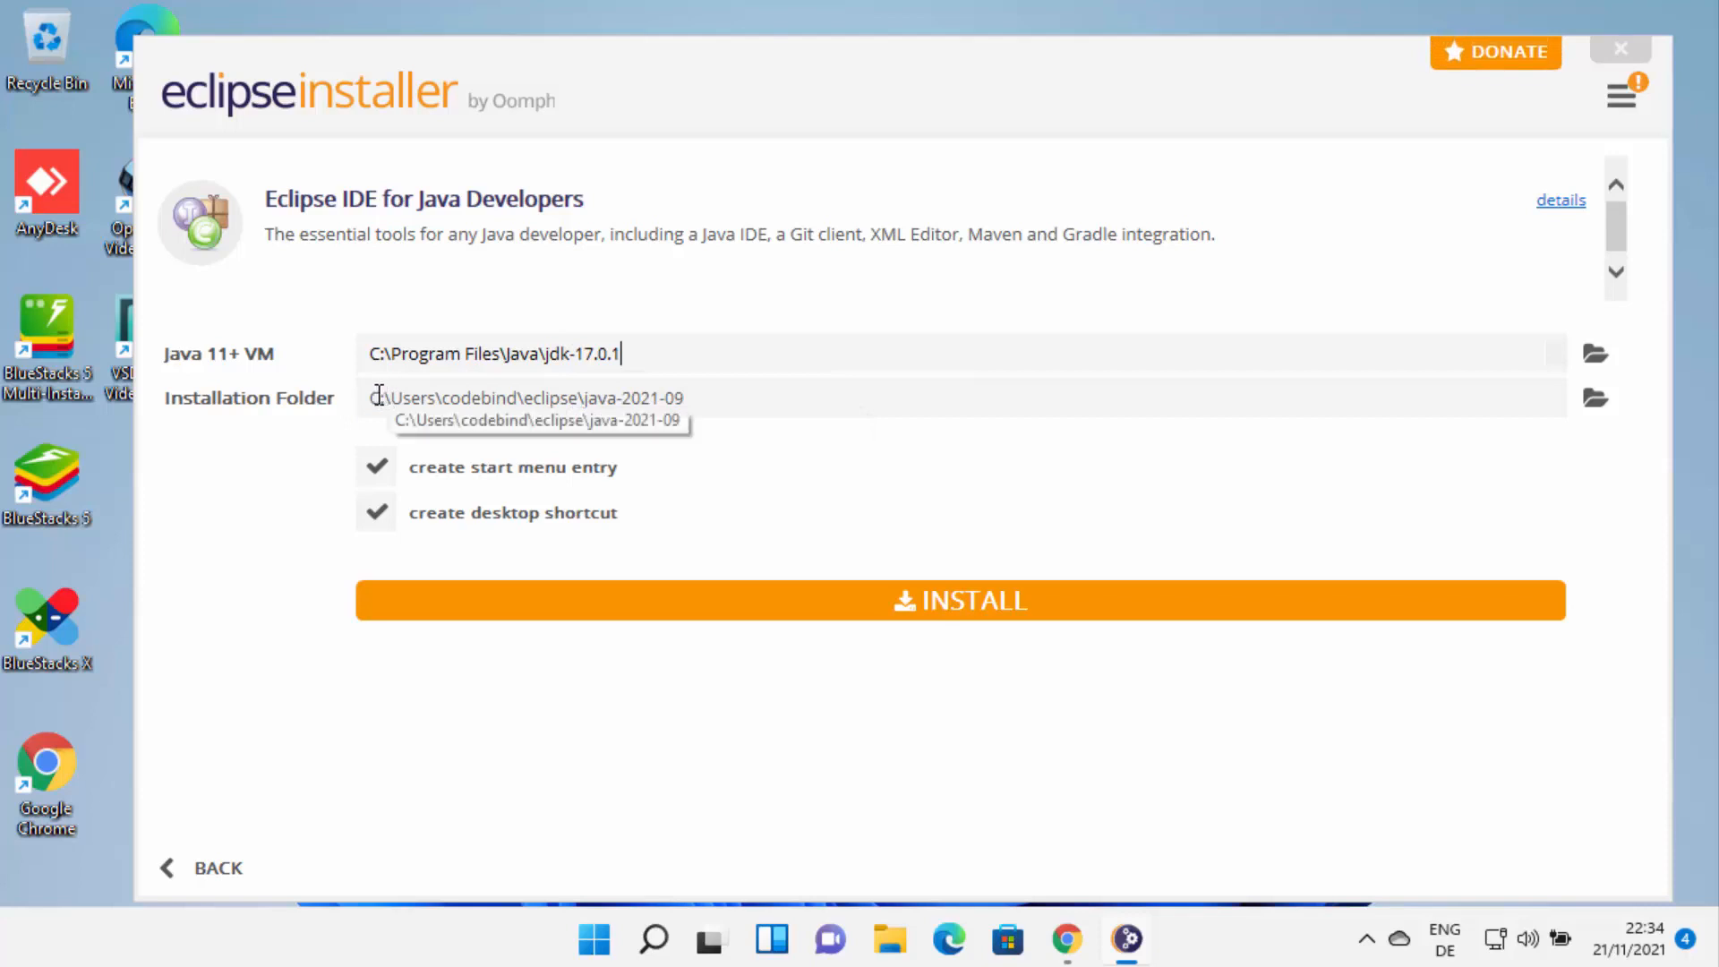
Install the Java package in the proposed installation folder and accept the Eclipse Foundation Software User Agreement
drag(380, 398, 623, 394)
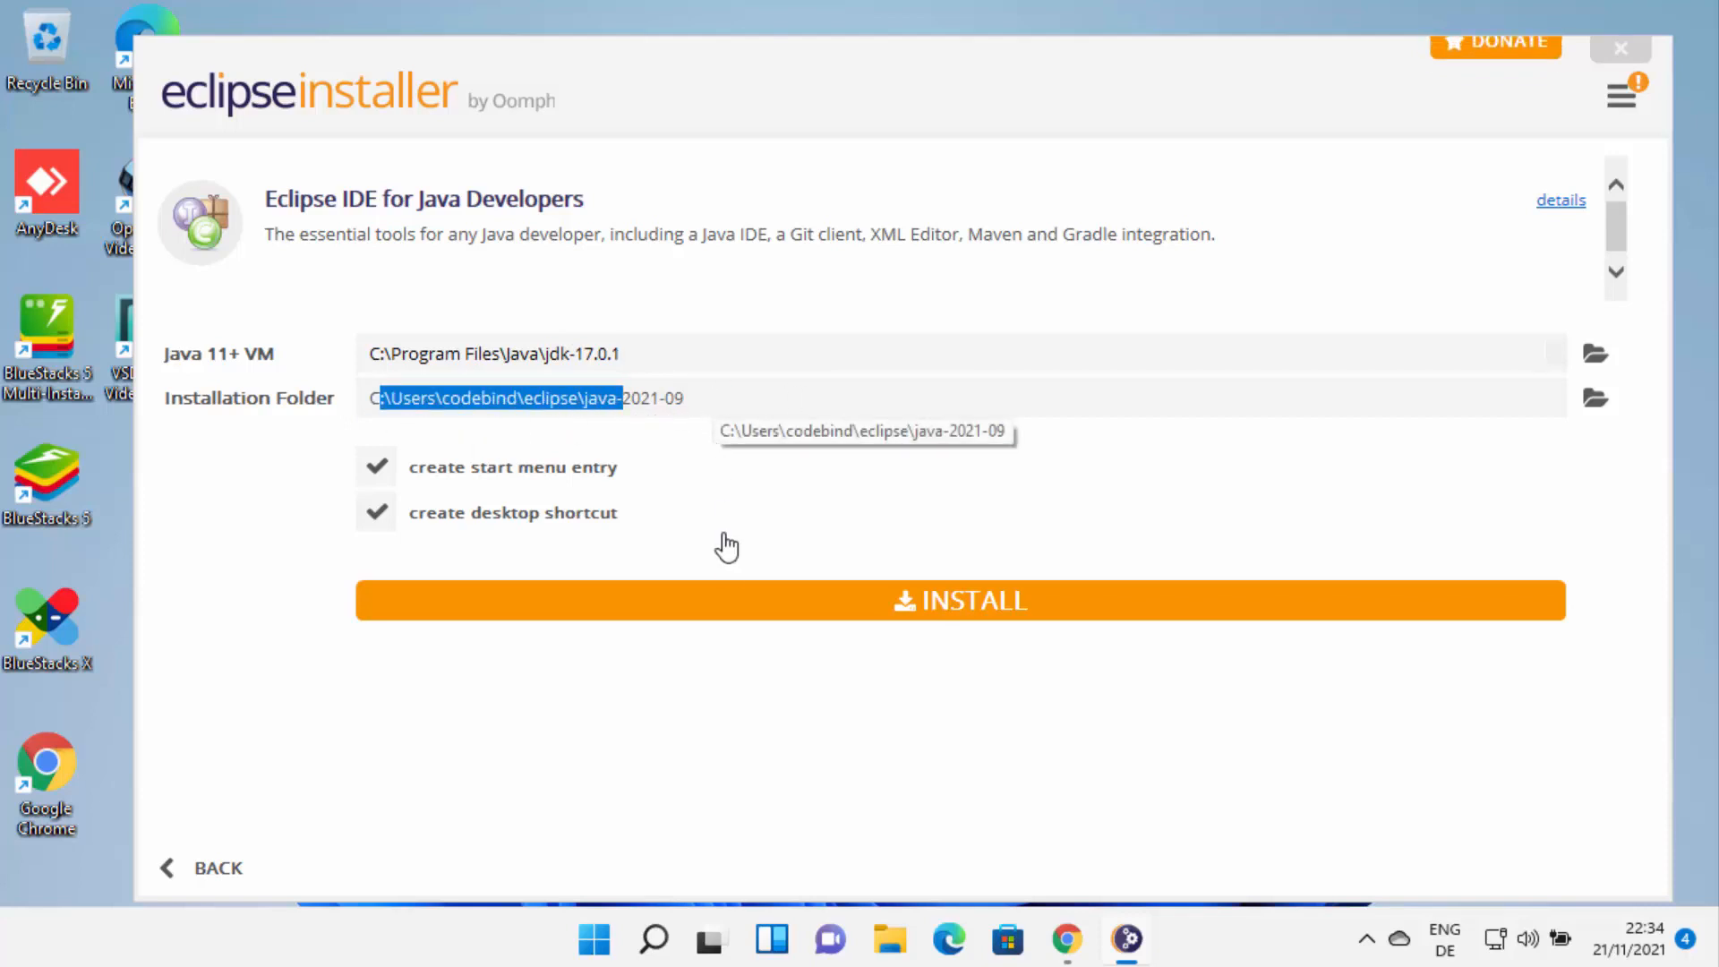
click(759, 607)
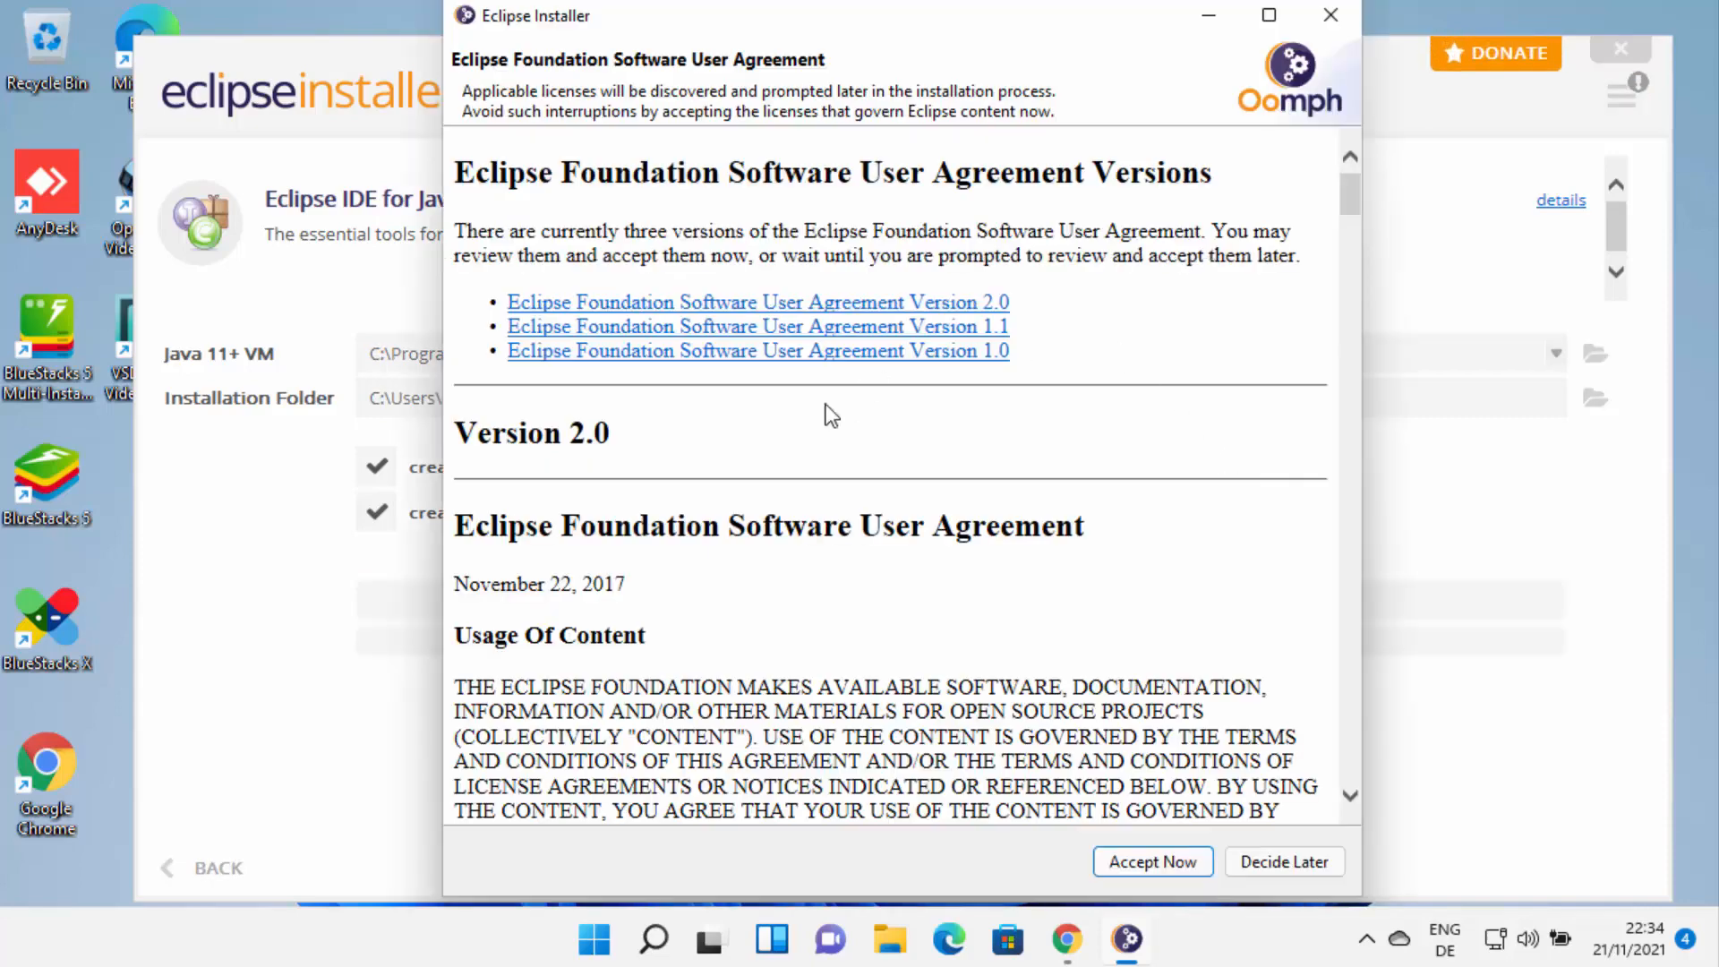
scroll(1239, 445, down, 15)
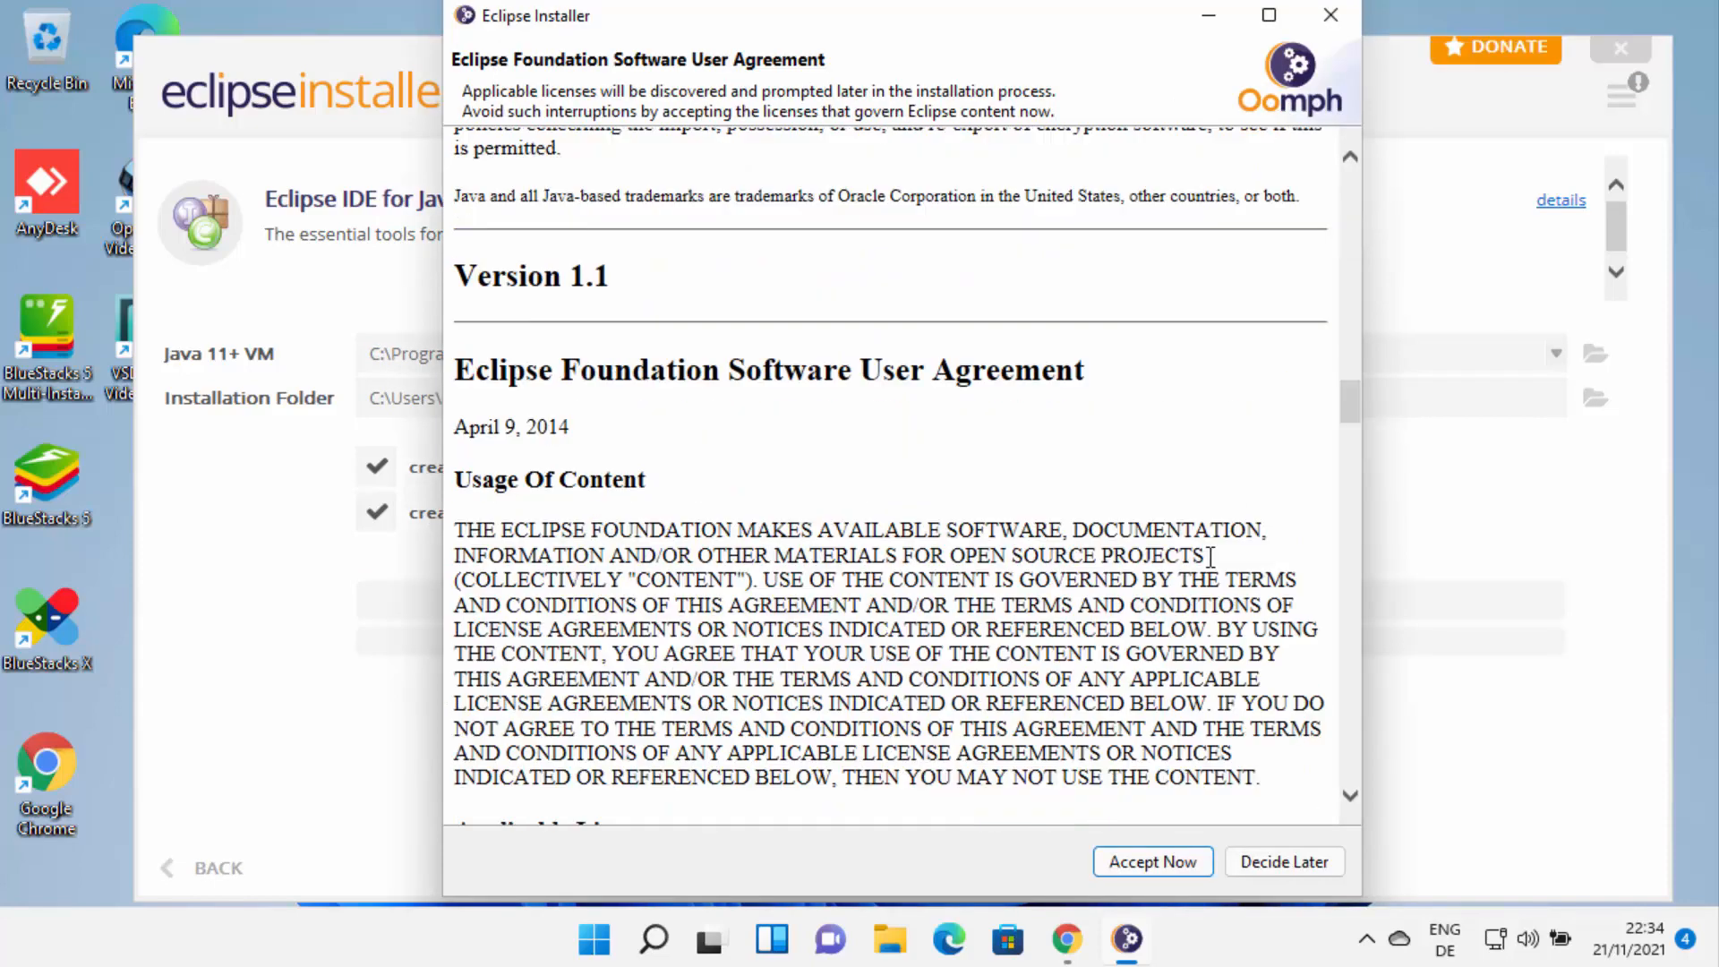
scroll(1211, 567, down, 10)
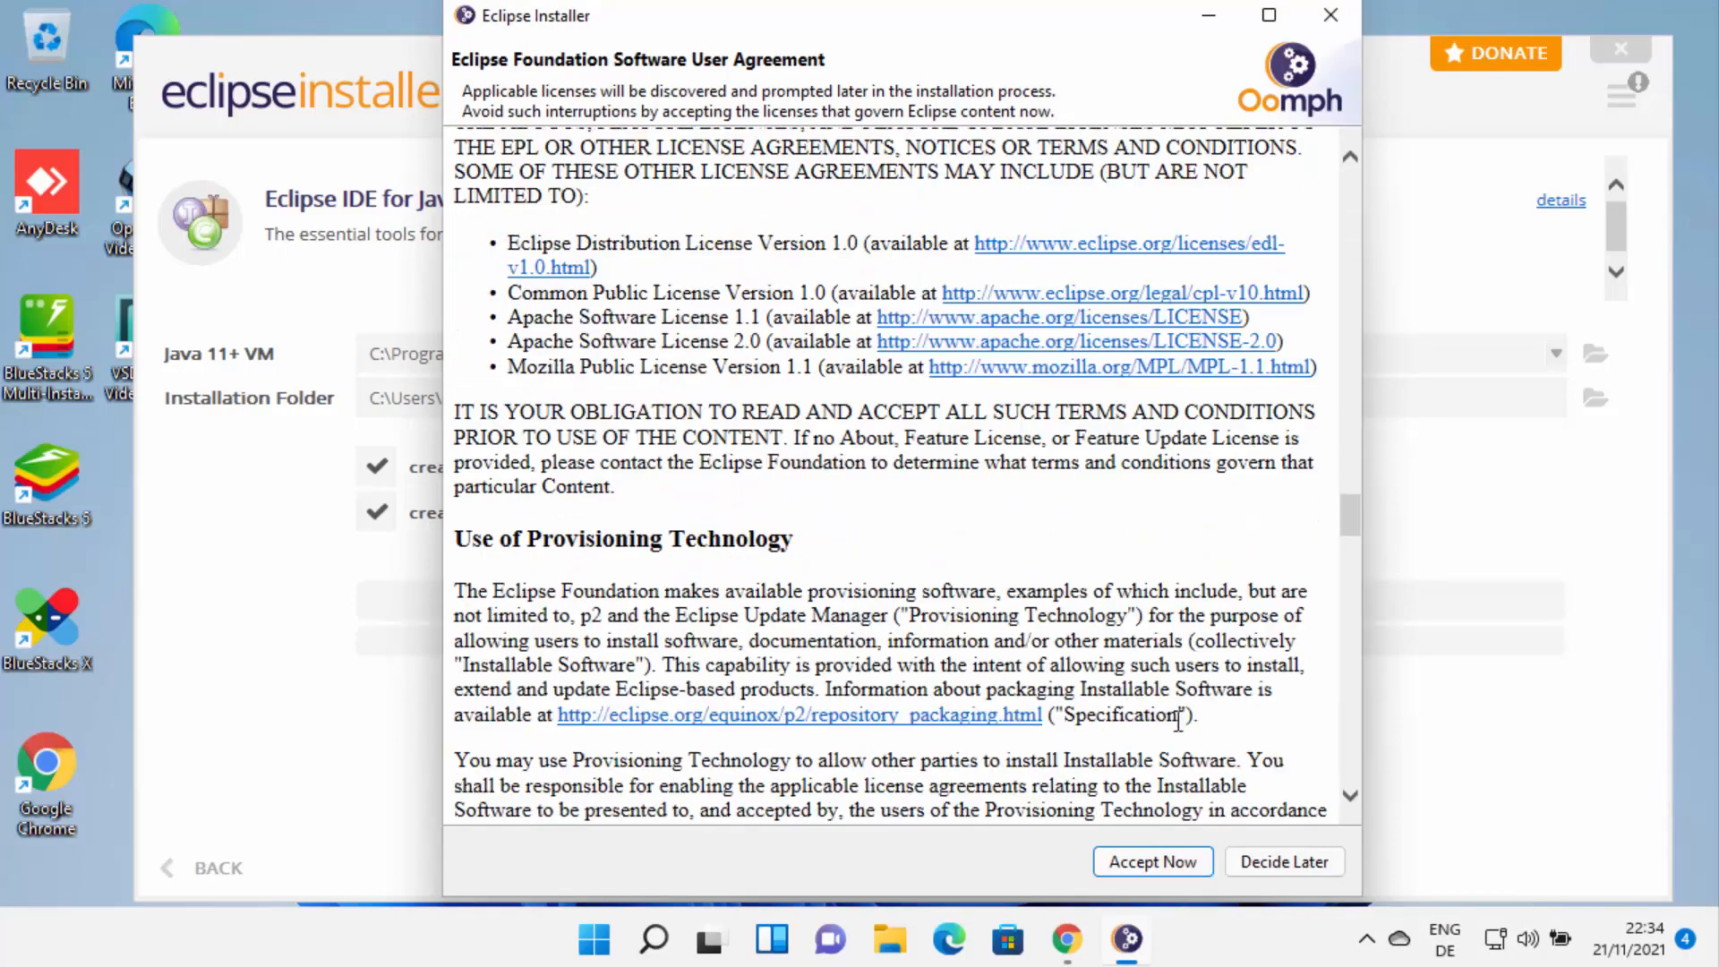
click(1173, 874)
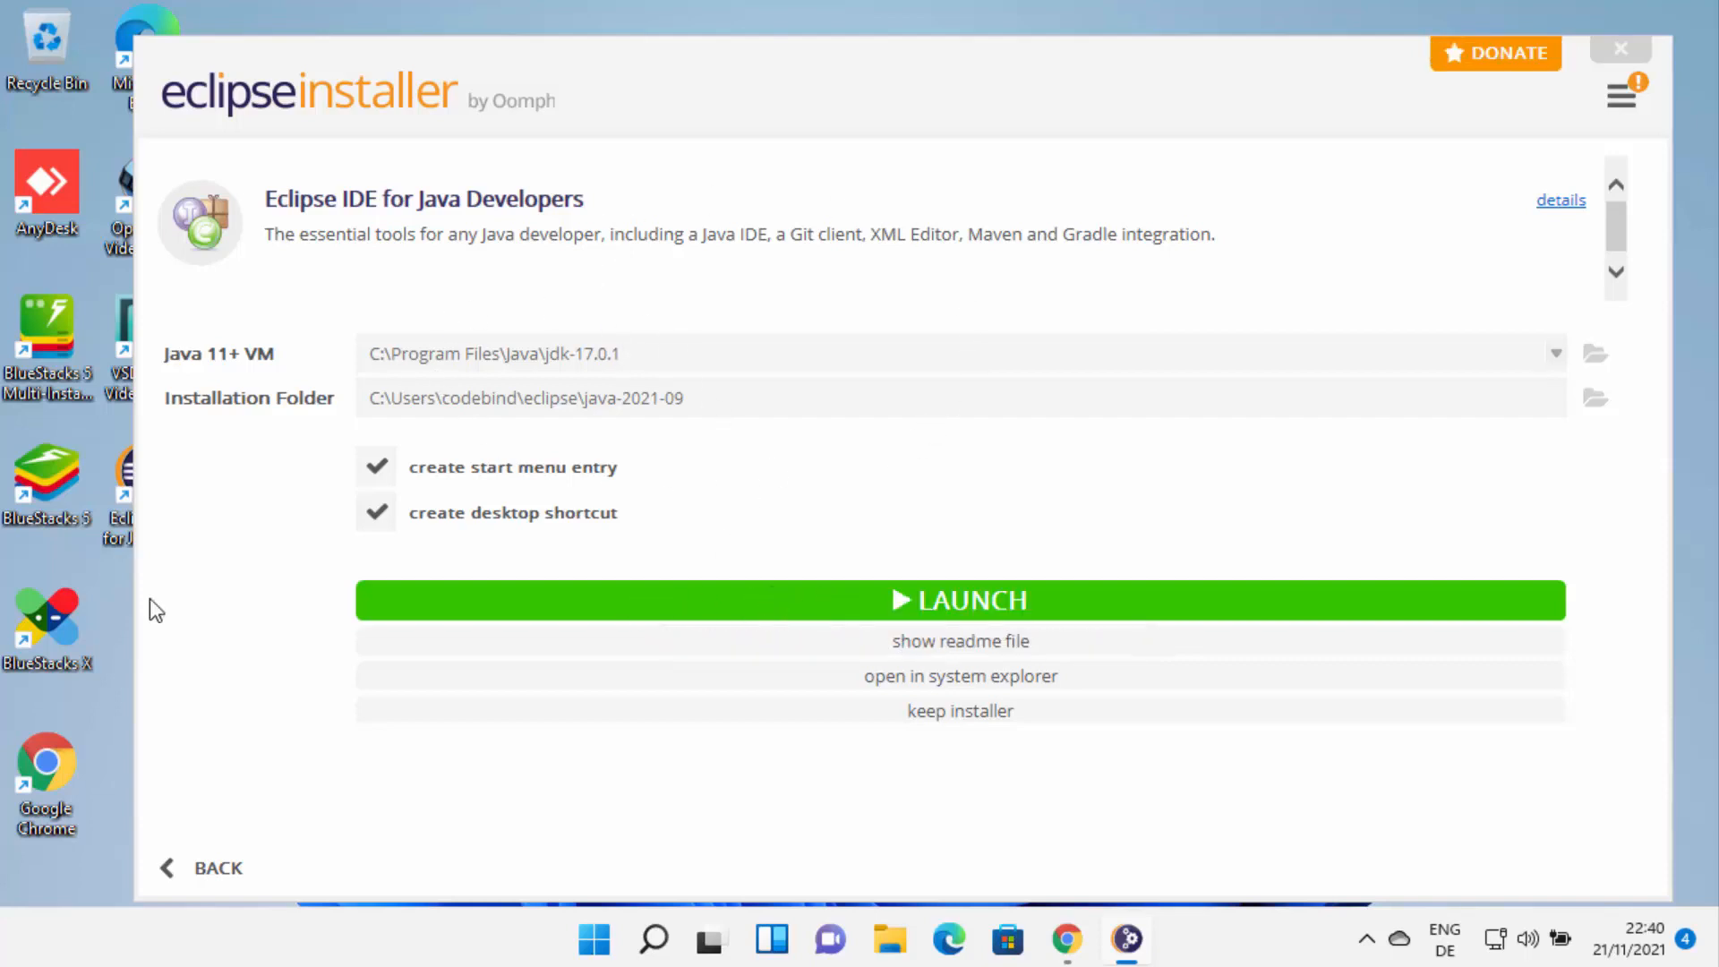
Launch the installed Eclipse IDE using the proposed eclipse-workspace folder as the default workspace without asking again
drag(135, 596, 273, 595)
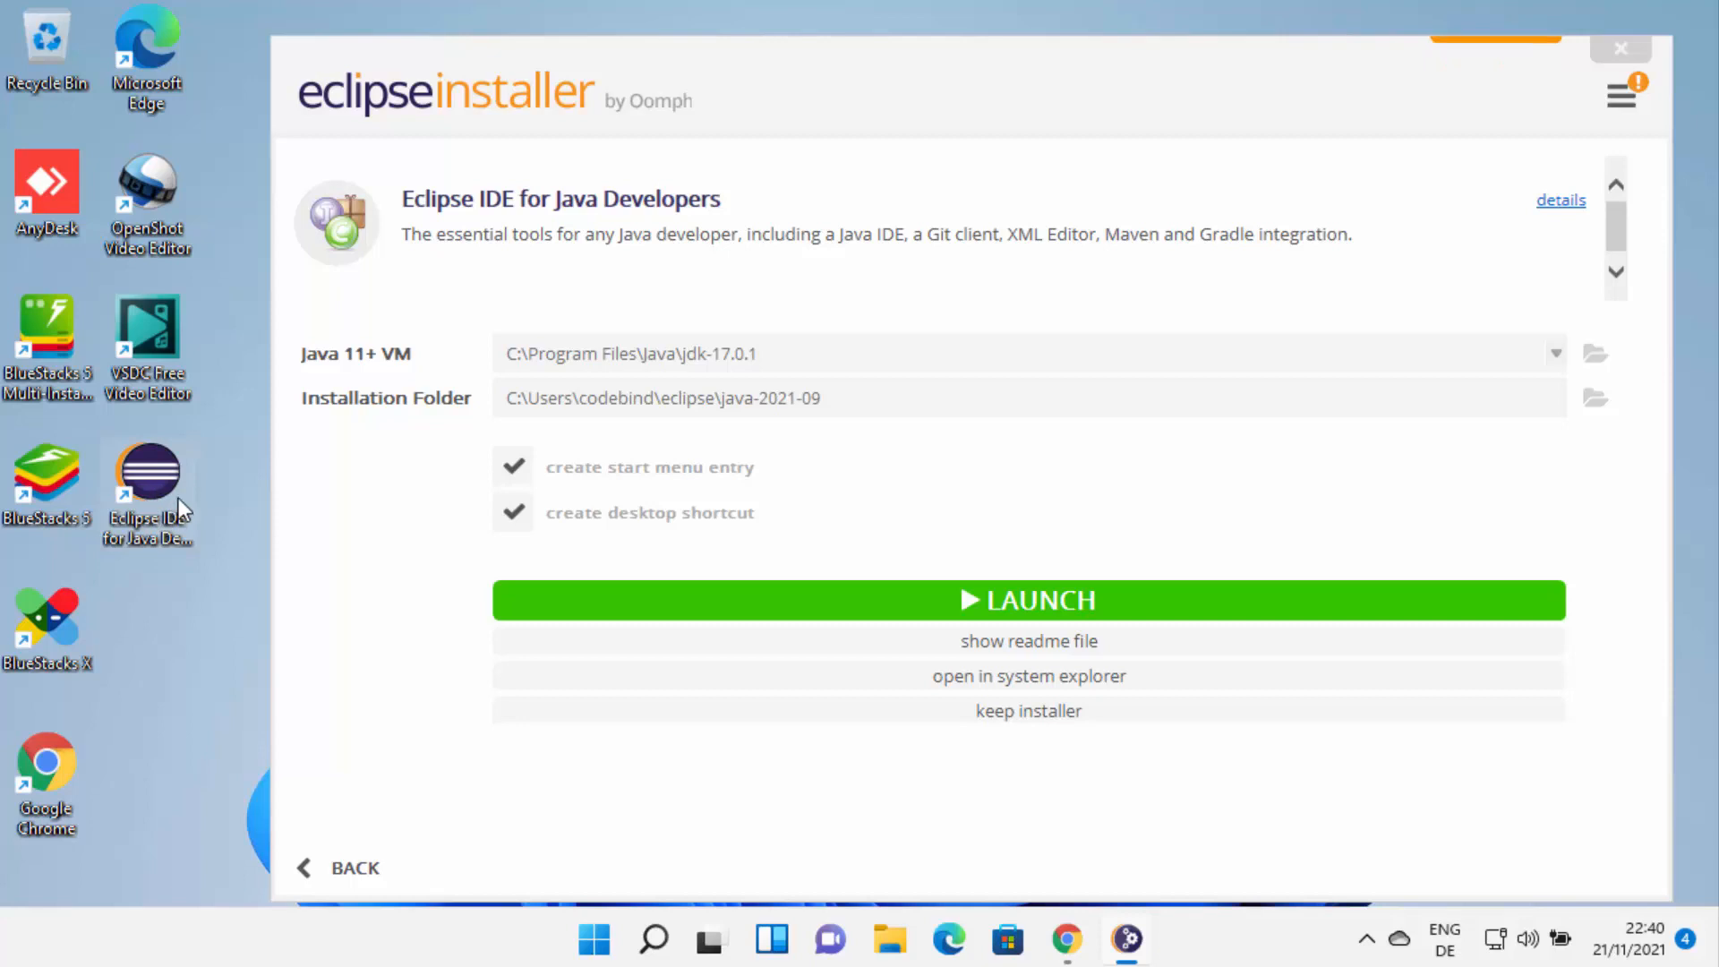
click(982, 609)
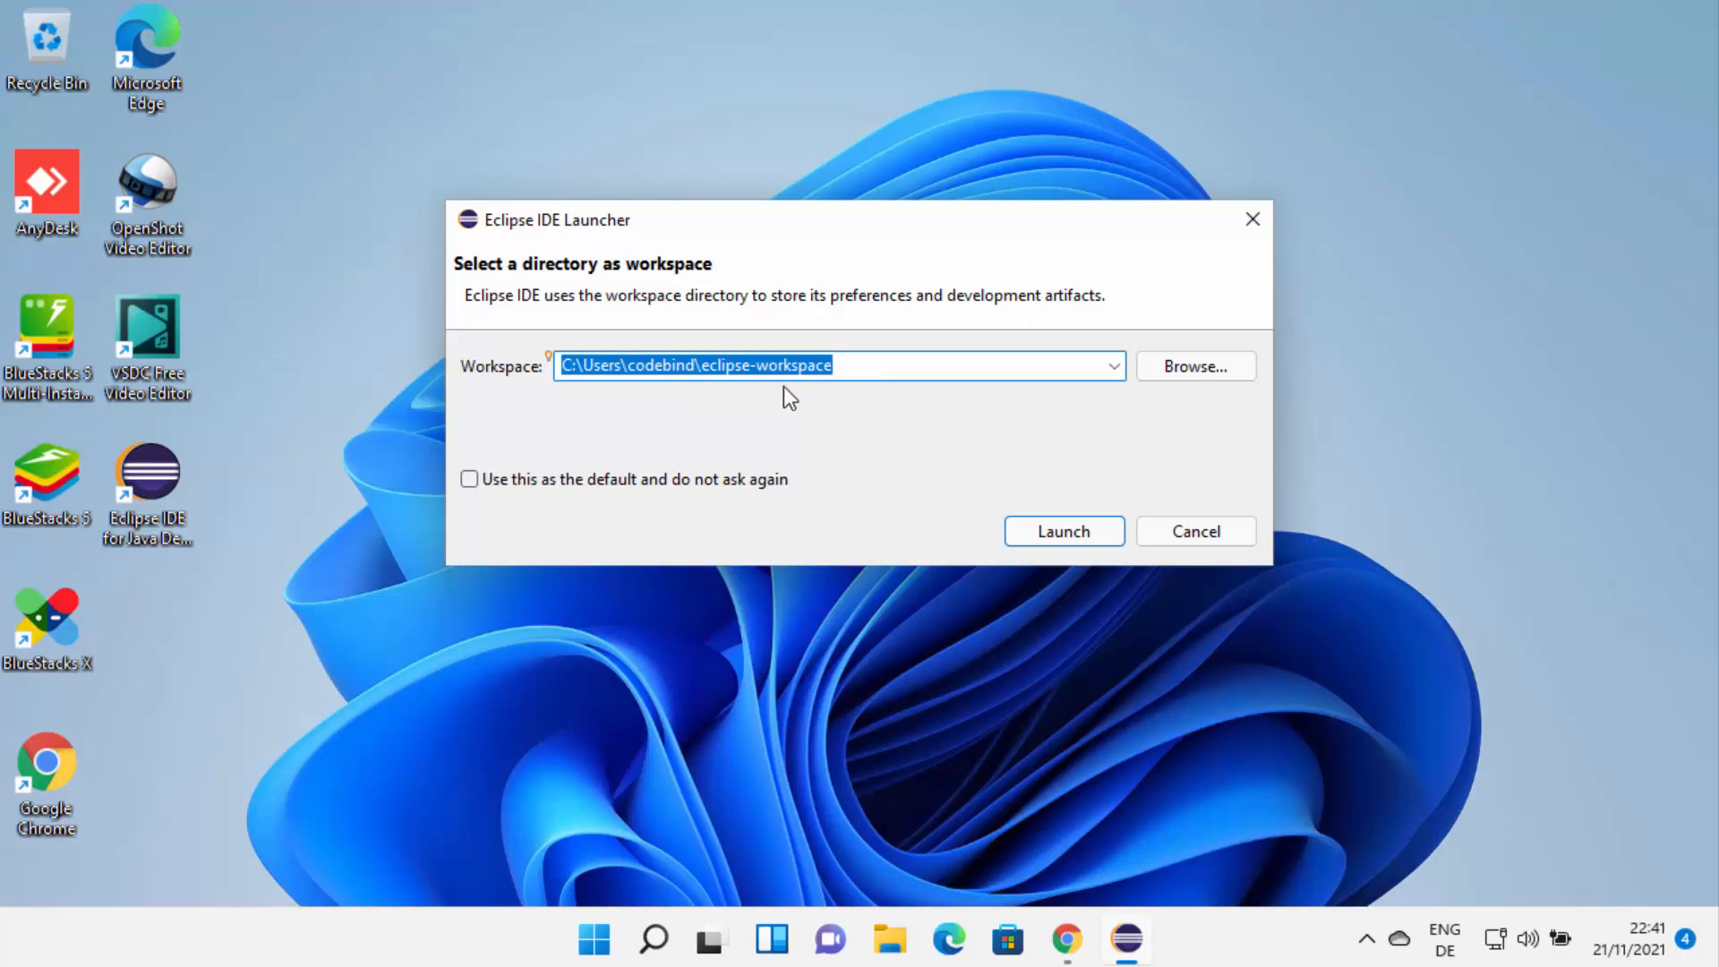
click(522, 523)
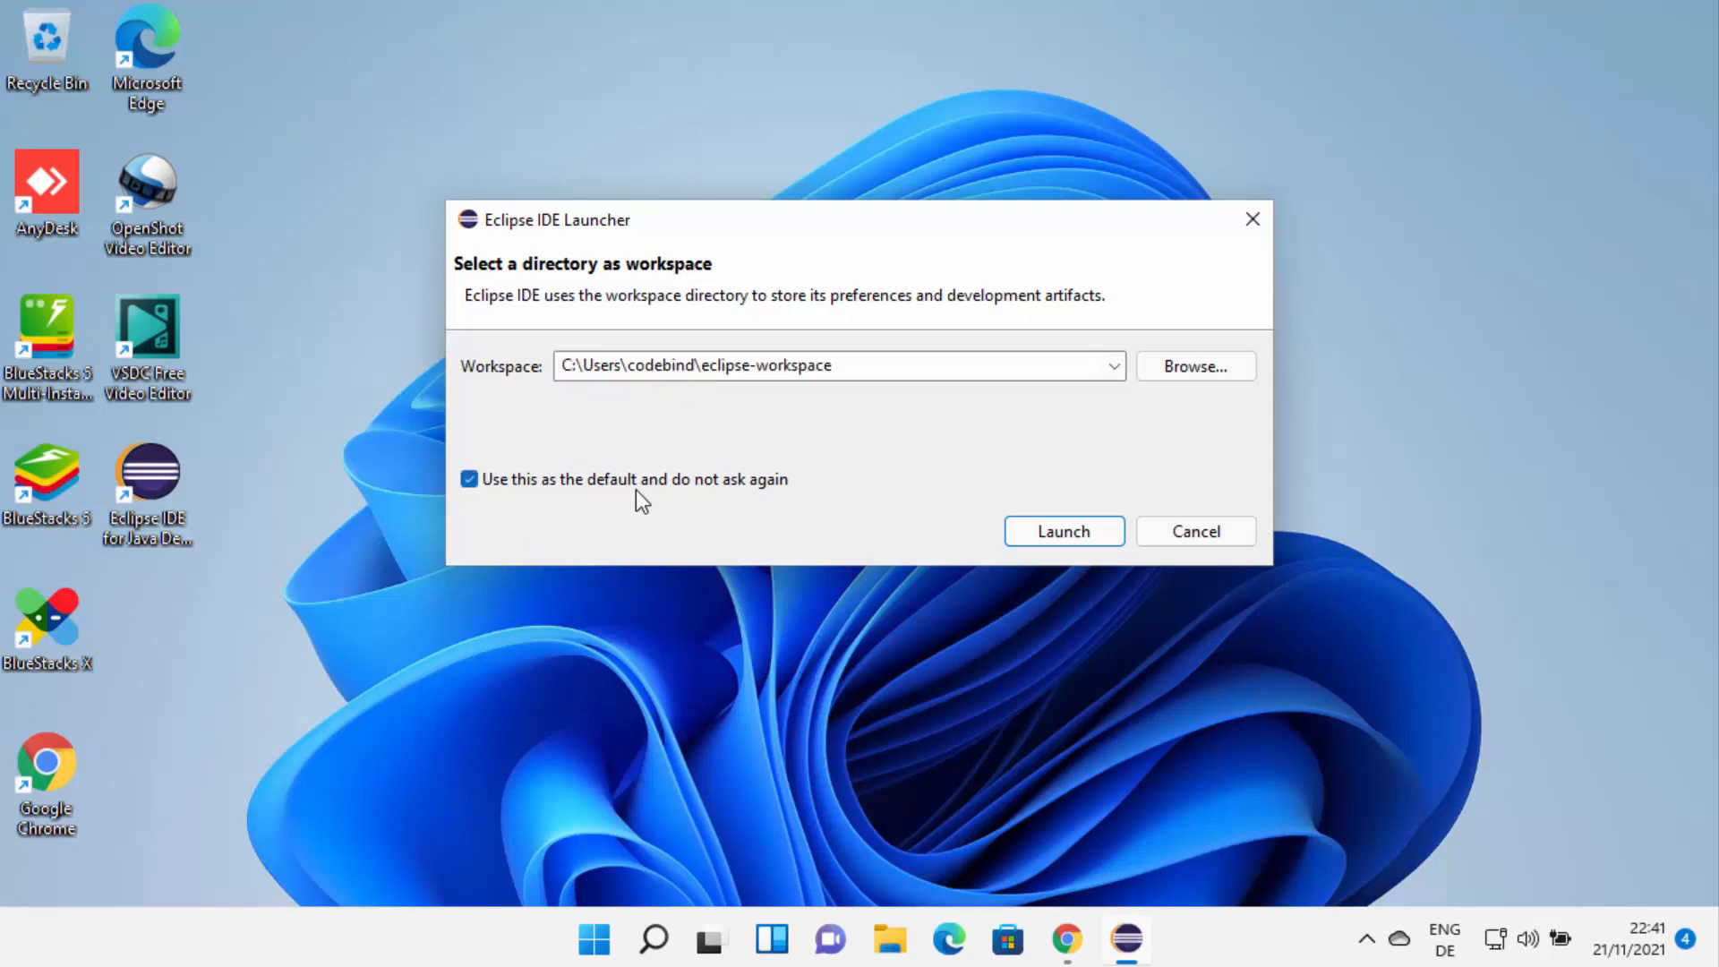
click(1040, 530)
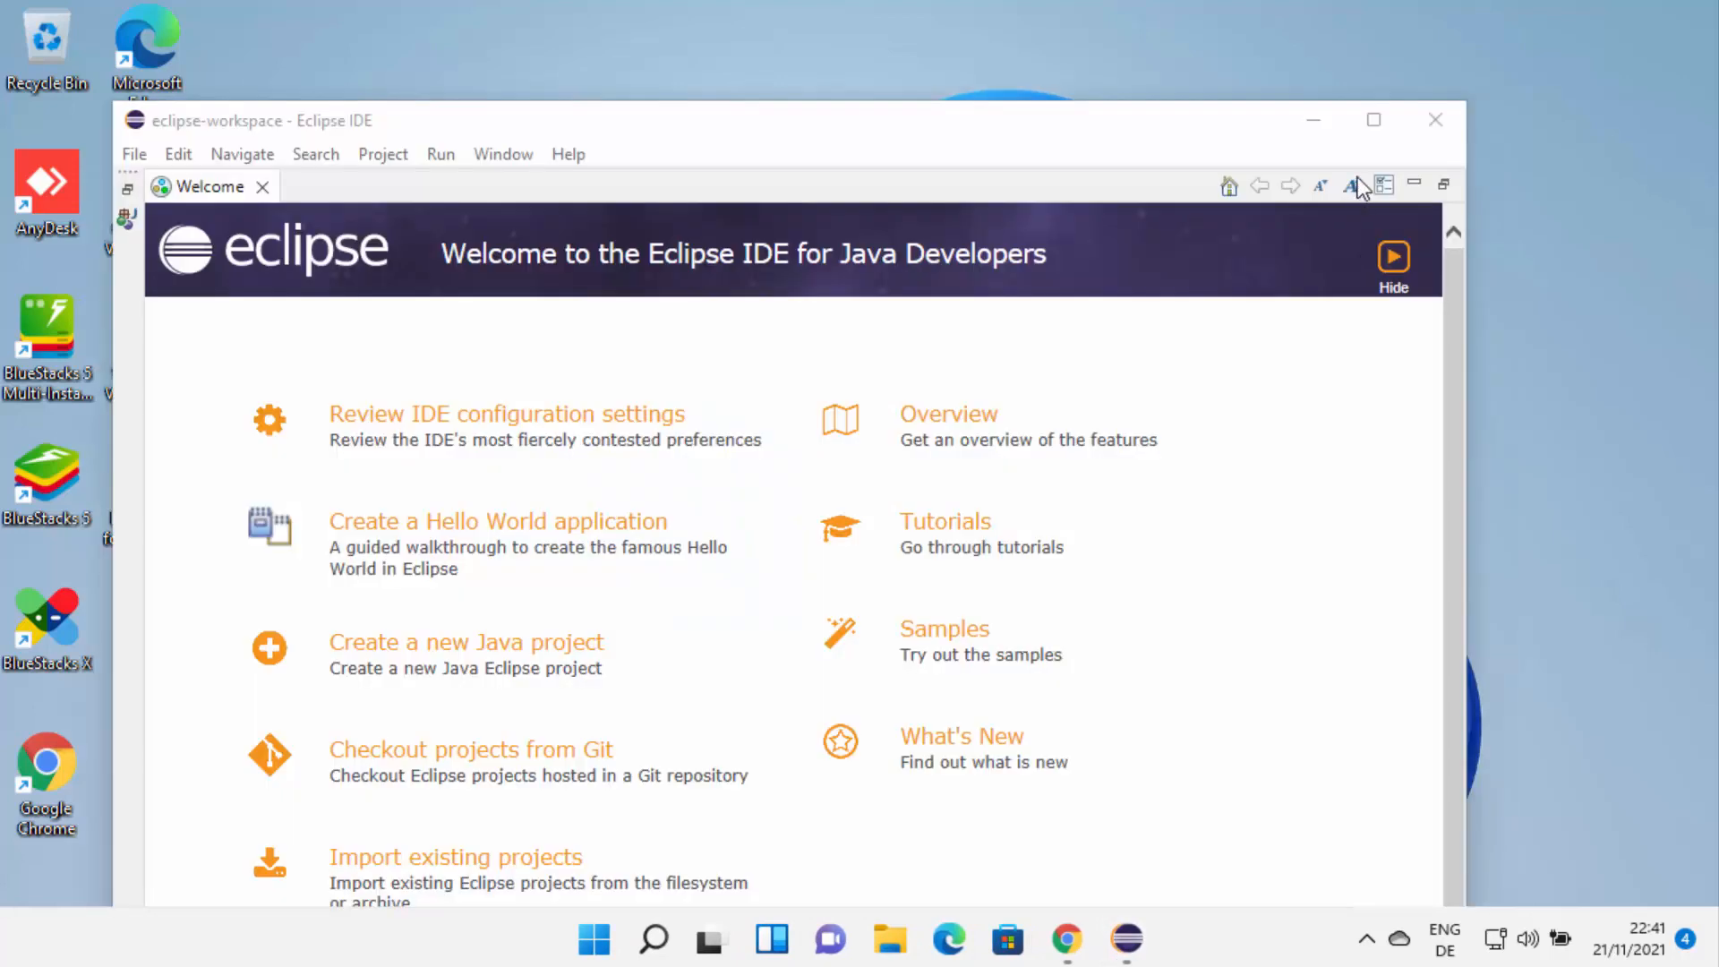
Maximize the Eclipse window, dismiss the Welcome page and close the Donate page
click(1374, 122)
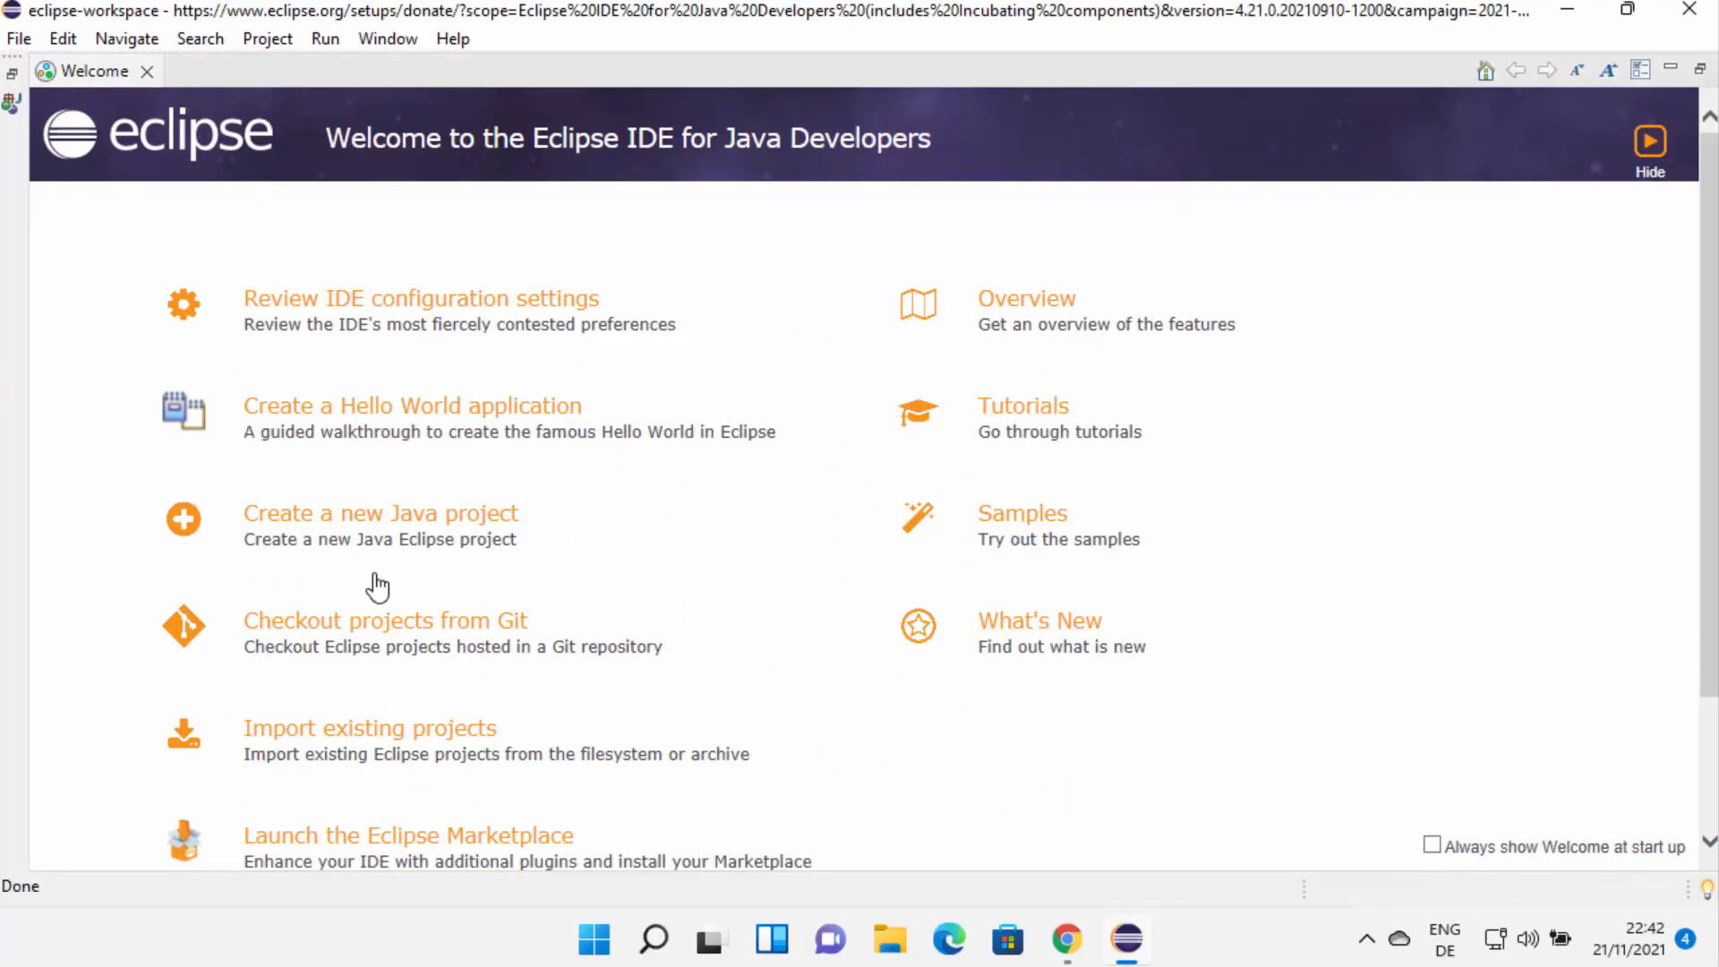
click(381, 519)
click(1670, 71)
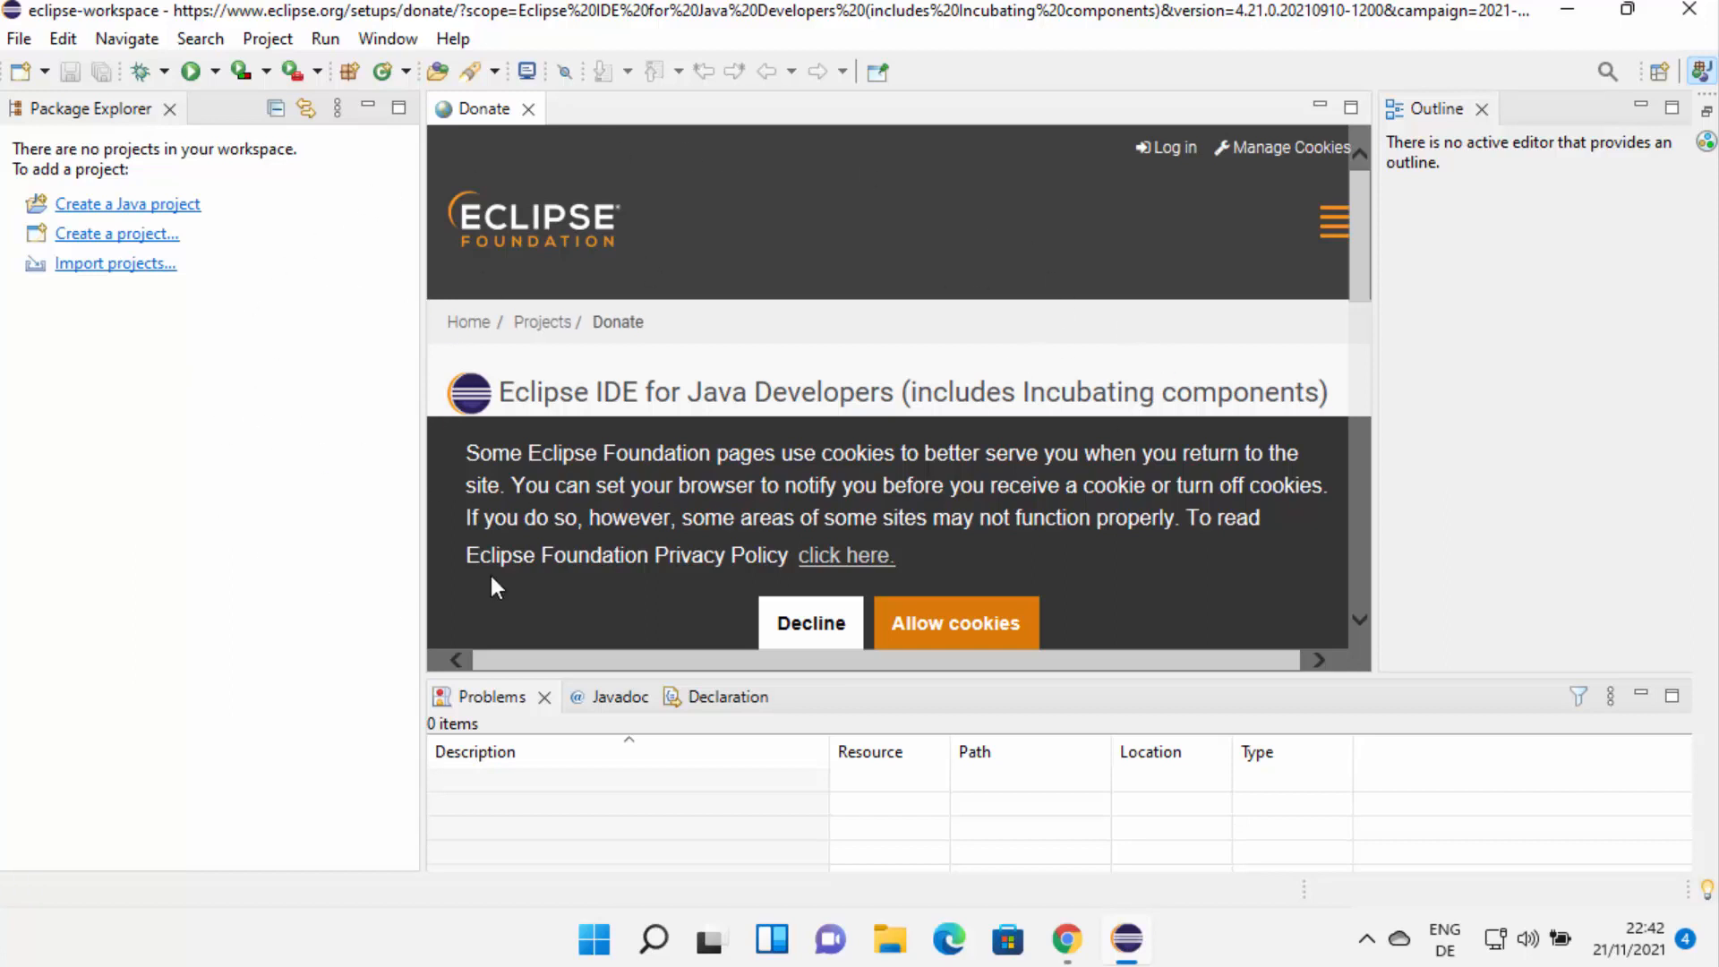
click(527, 110)
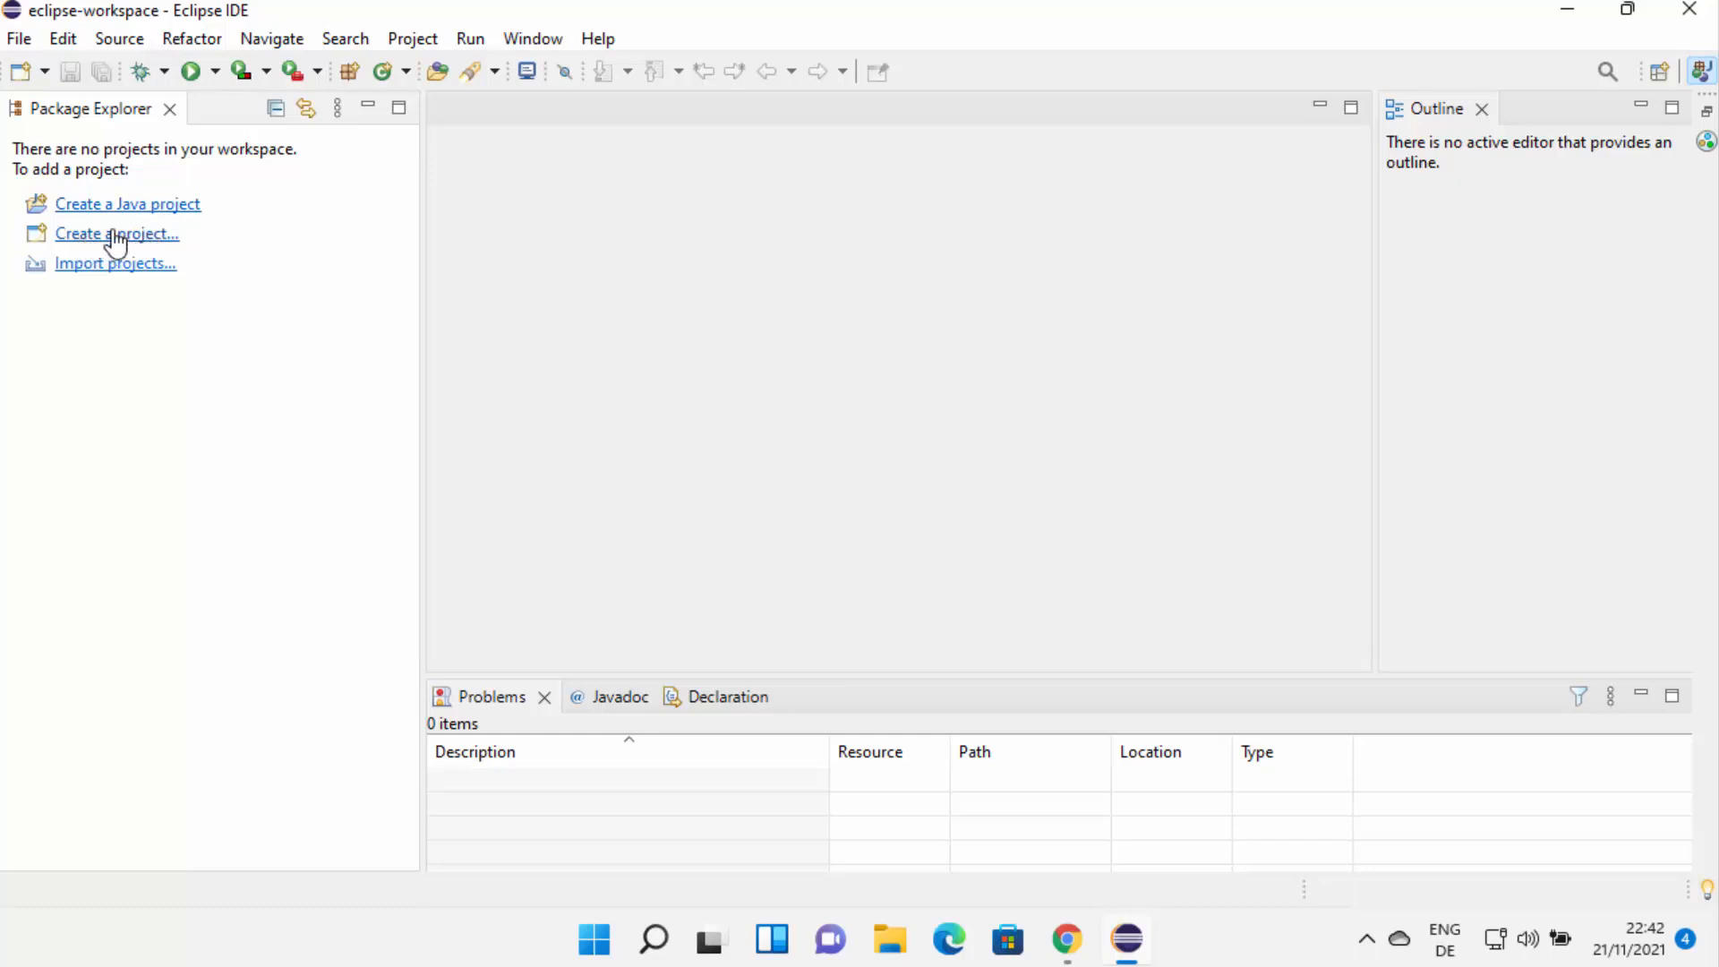
Start a new Java project named Hello, keeping the default workspace location
click(20, 41)
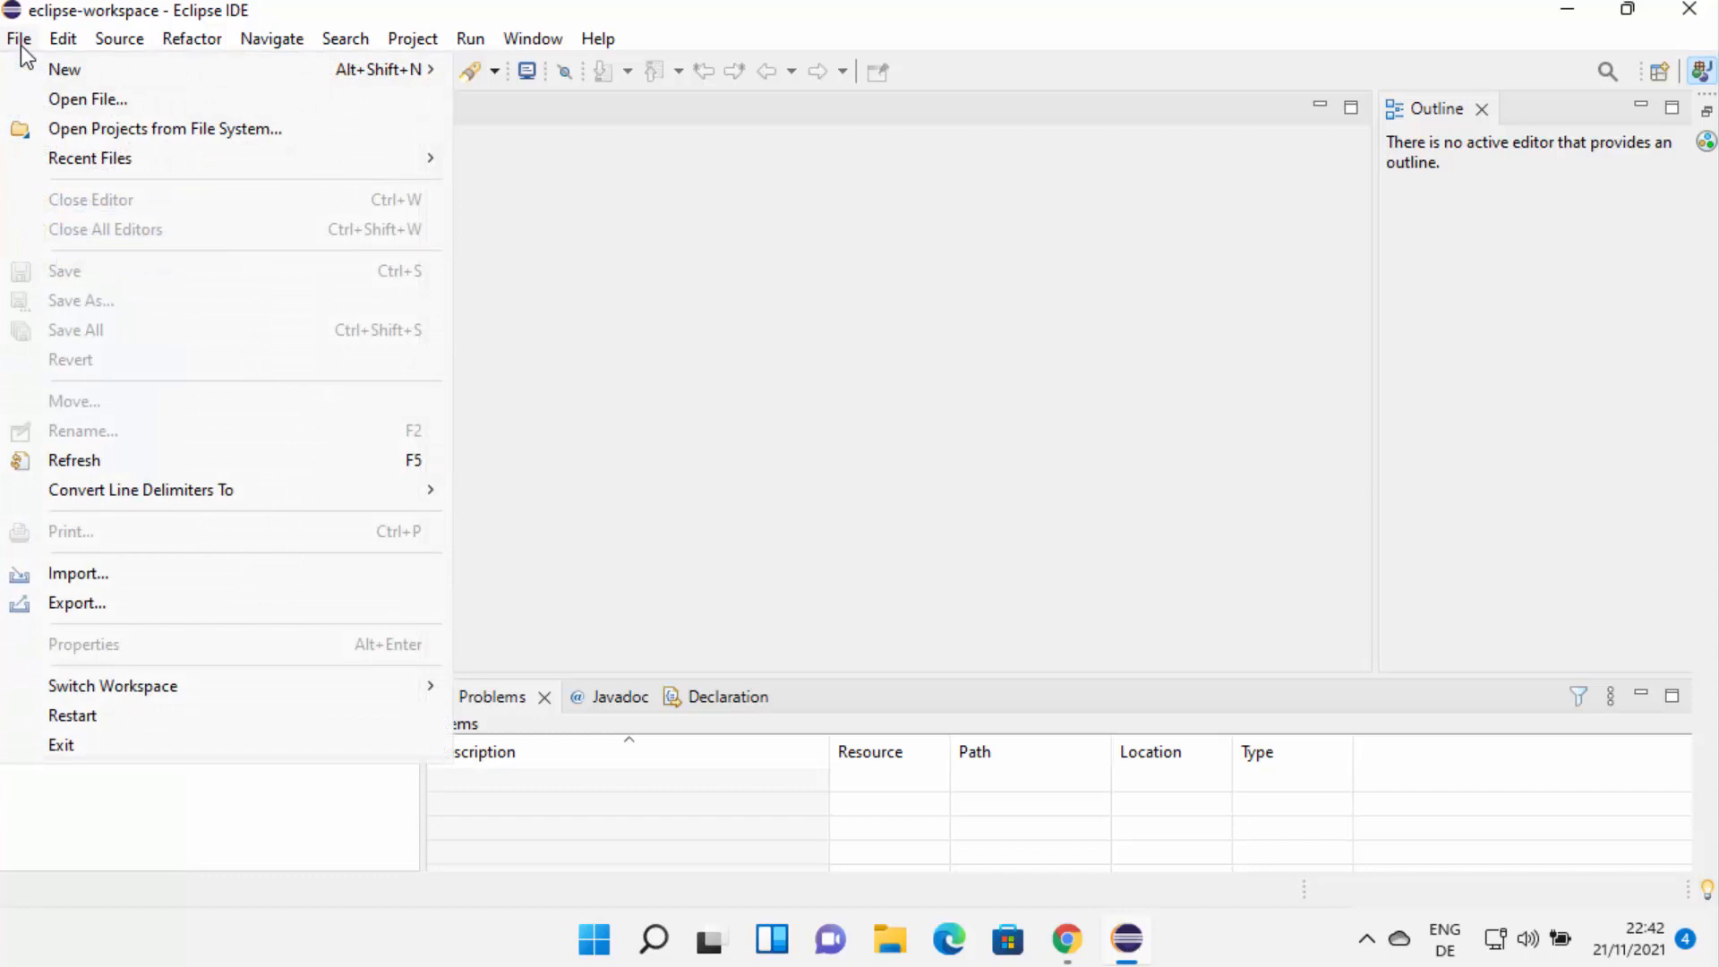
mouse_move(71, 74)
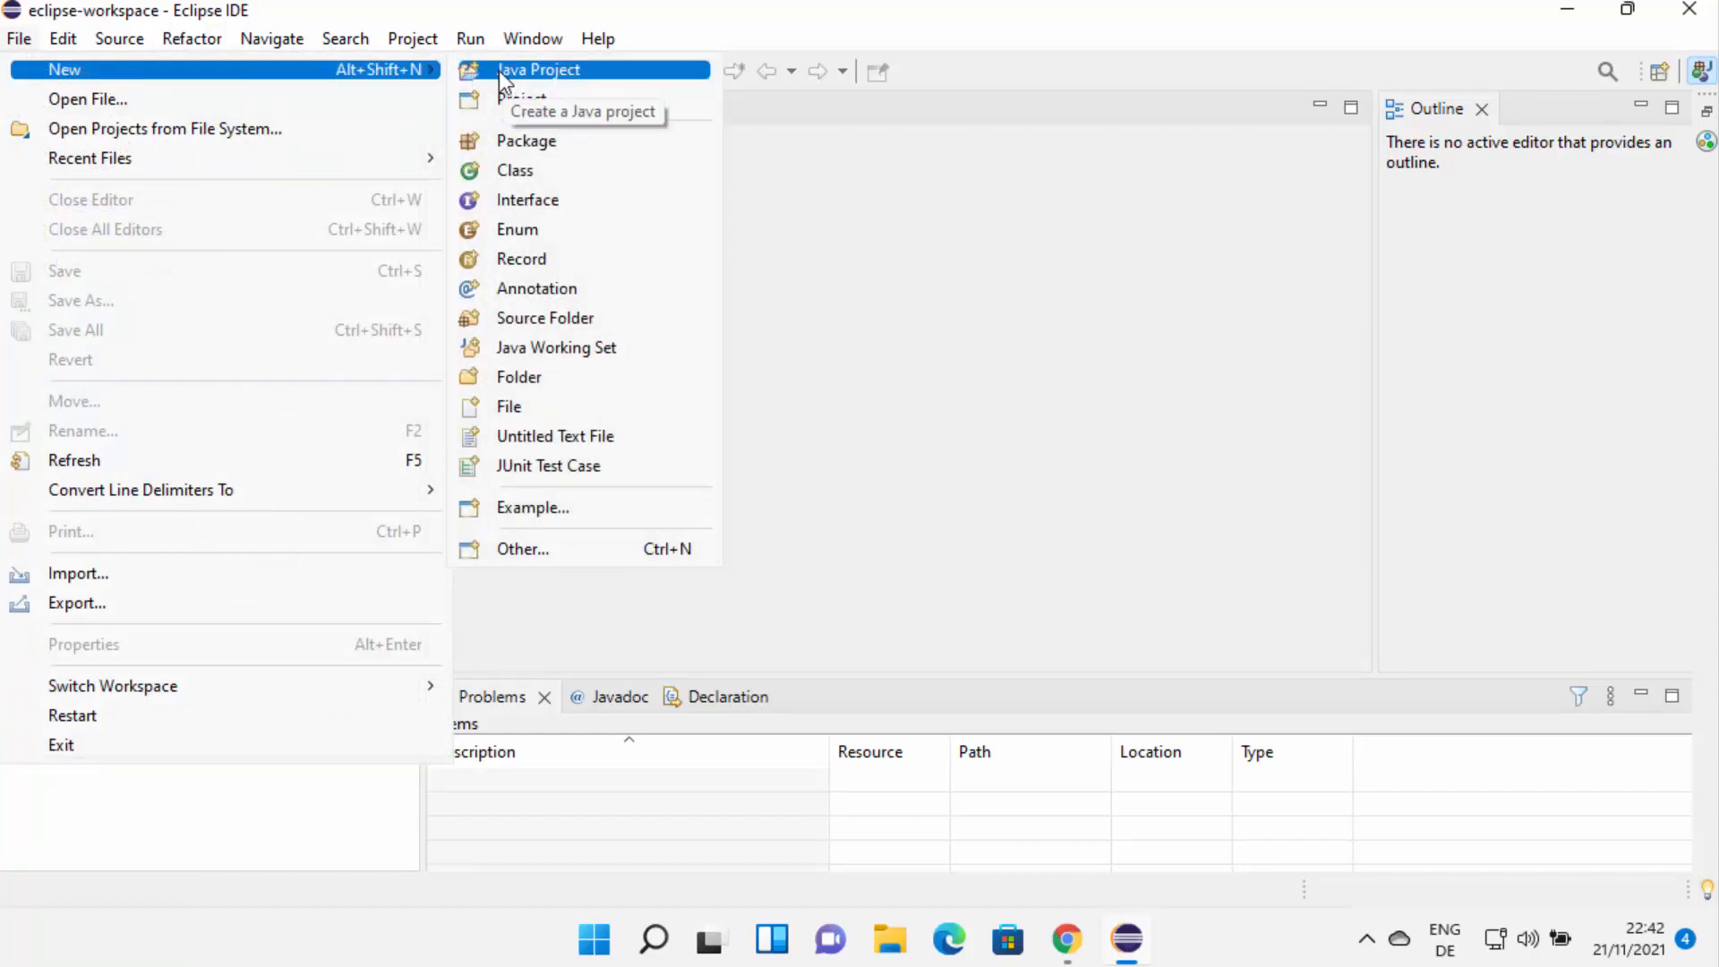
click(522, 79)
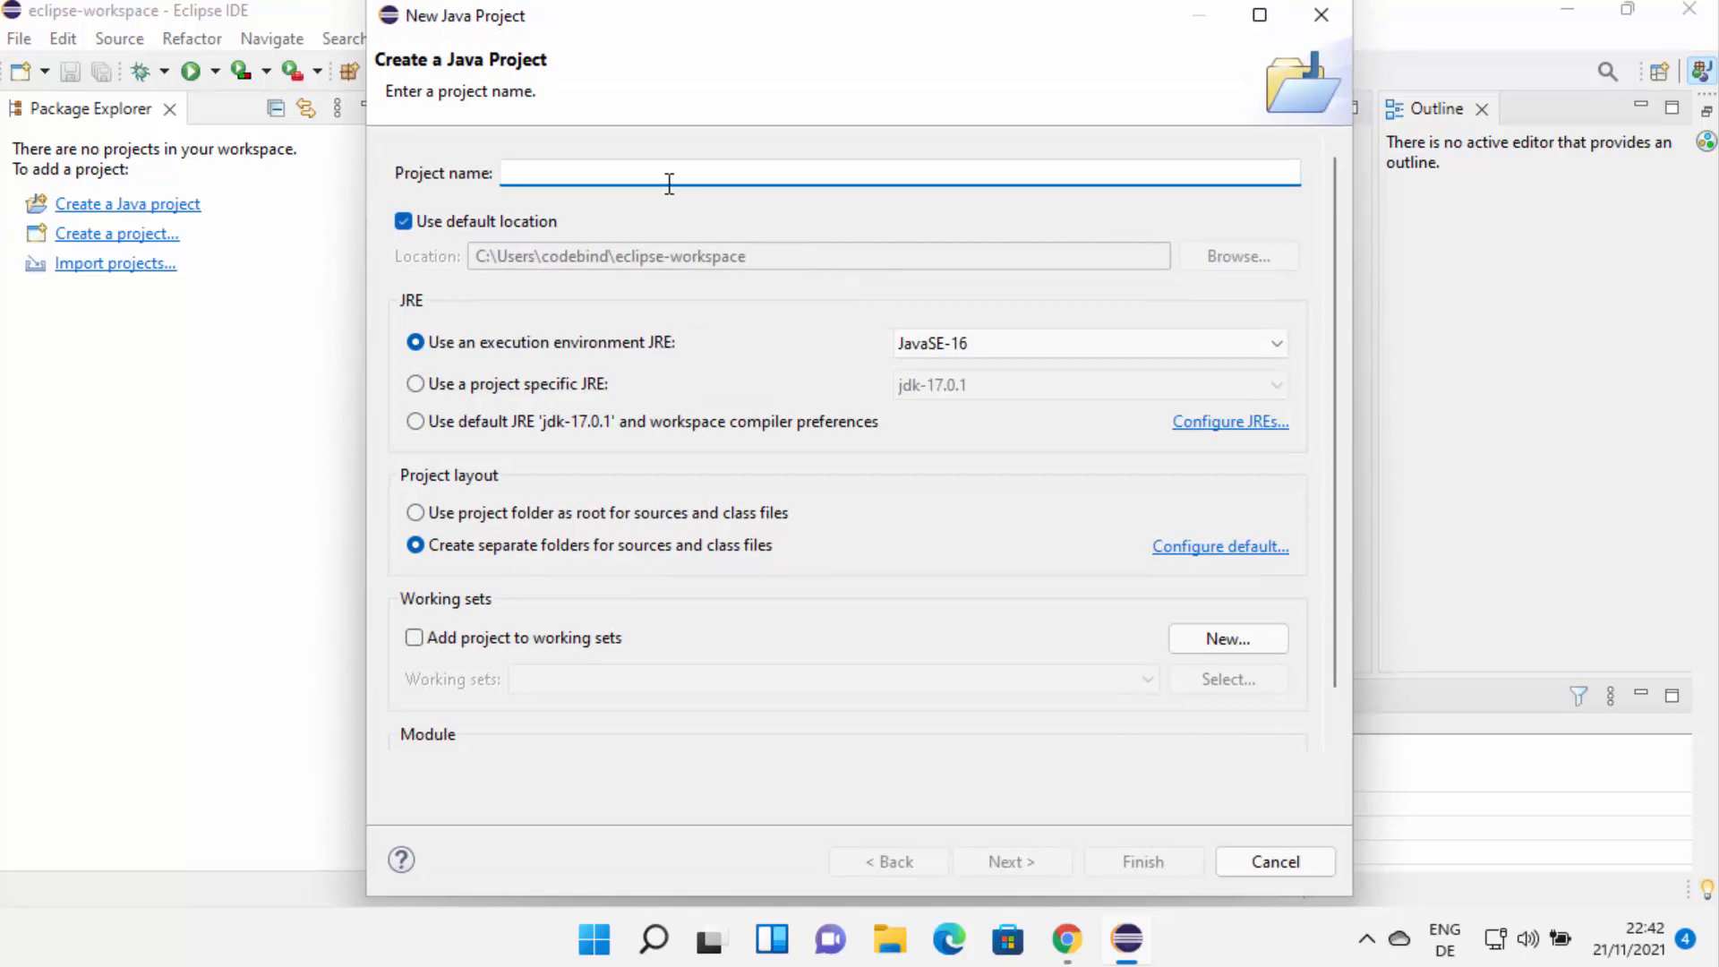
text(He)
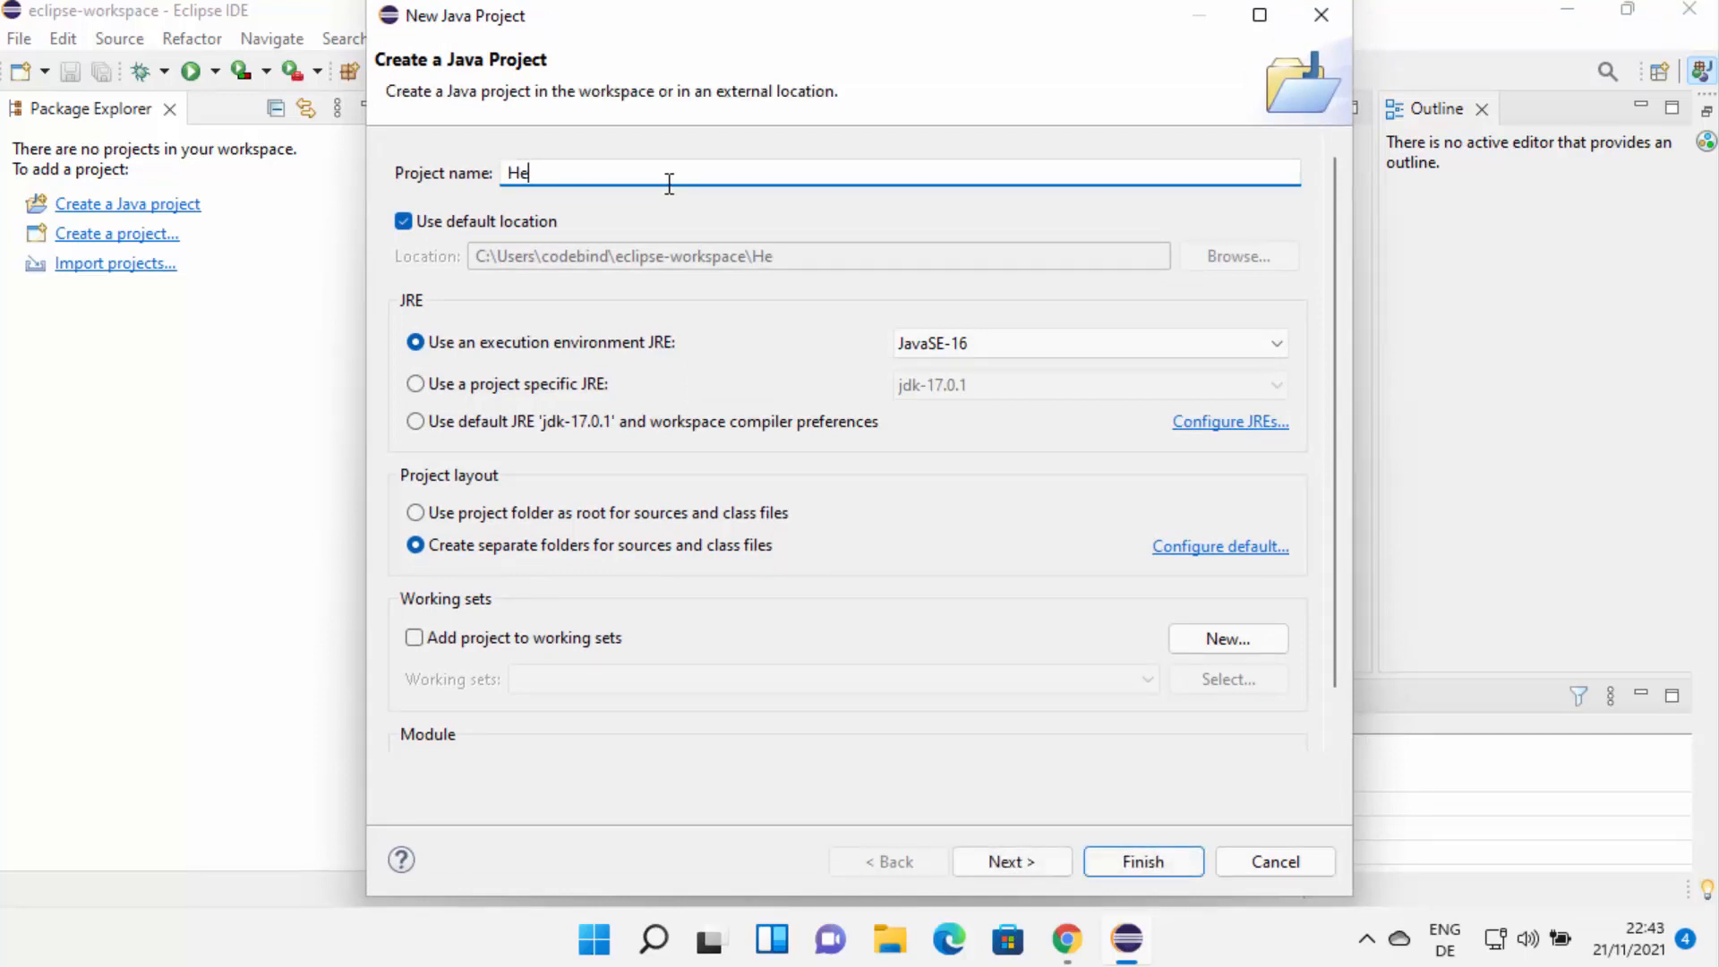
text(llo)
click(814, 256)
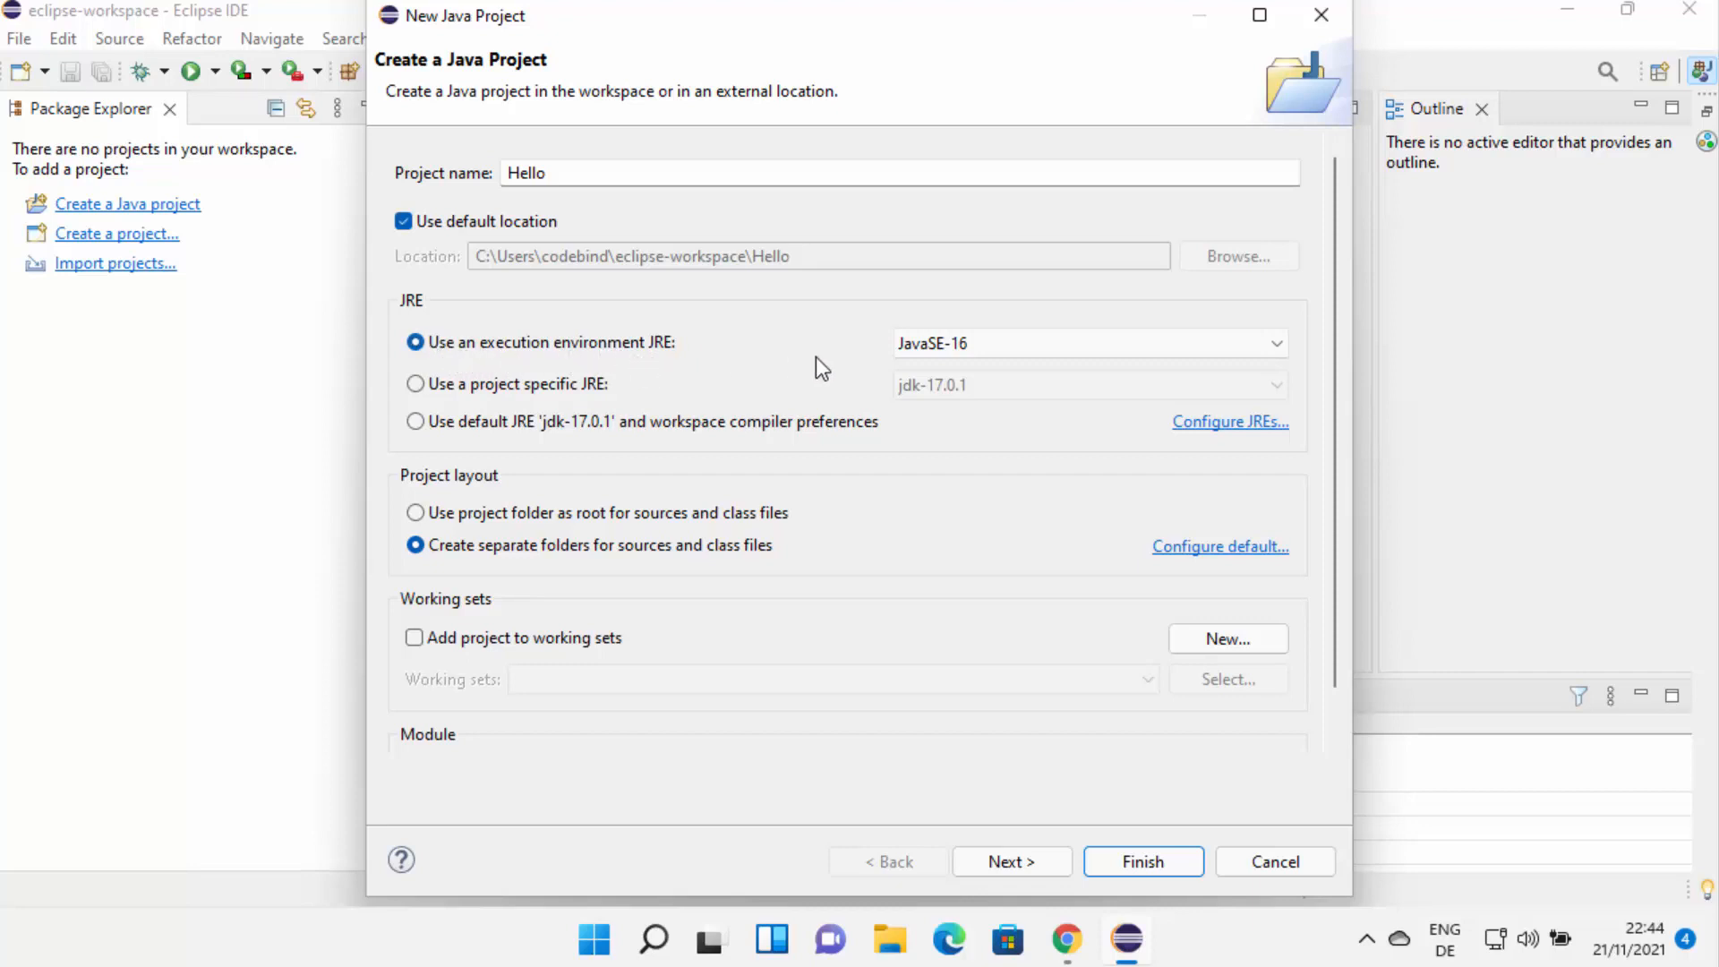
Set the Hello project to use the project specific JRE jdk-17.0.1 instead of an execution environment JRE
click(416, 385)
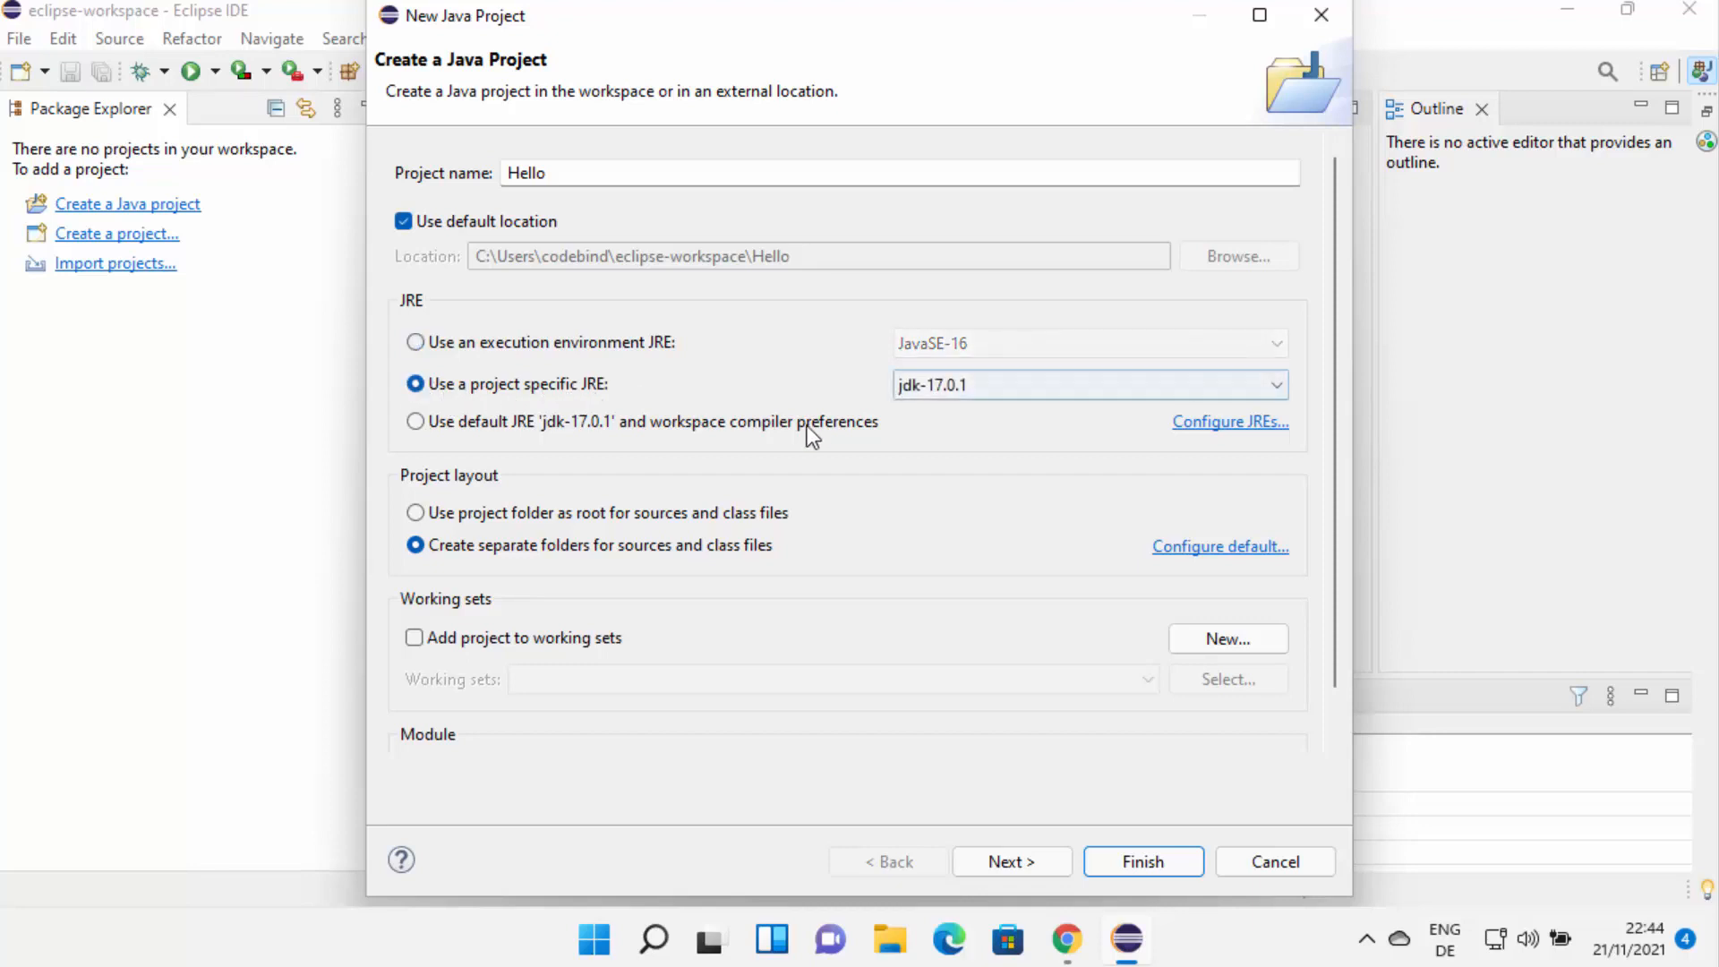
click(960, 390)
click(944, 410)
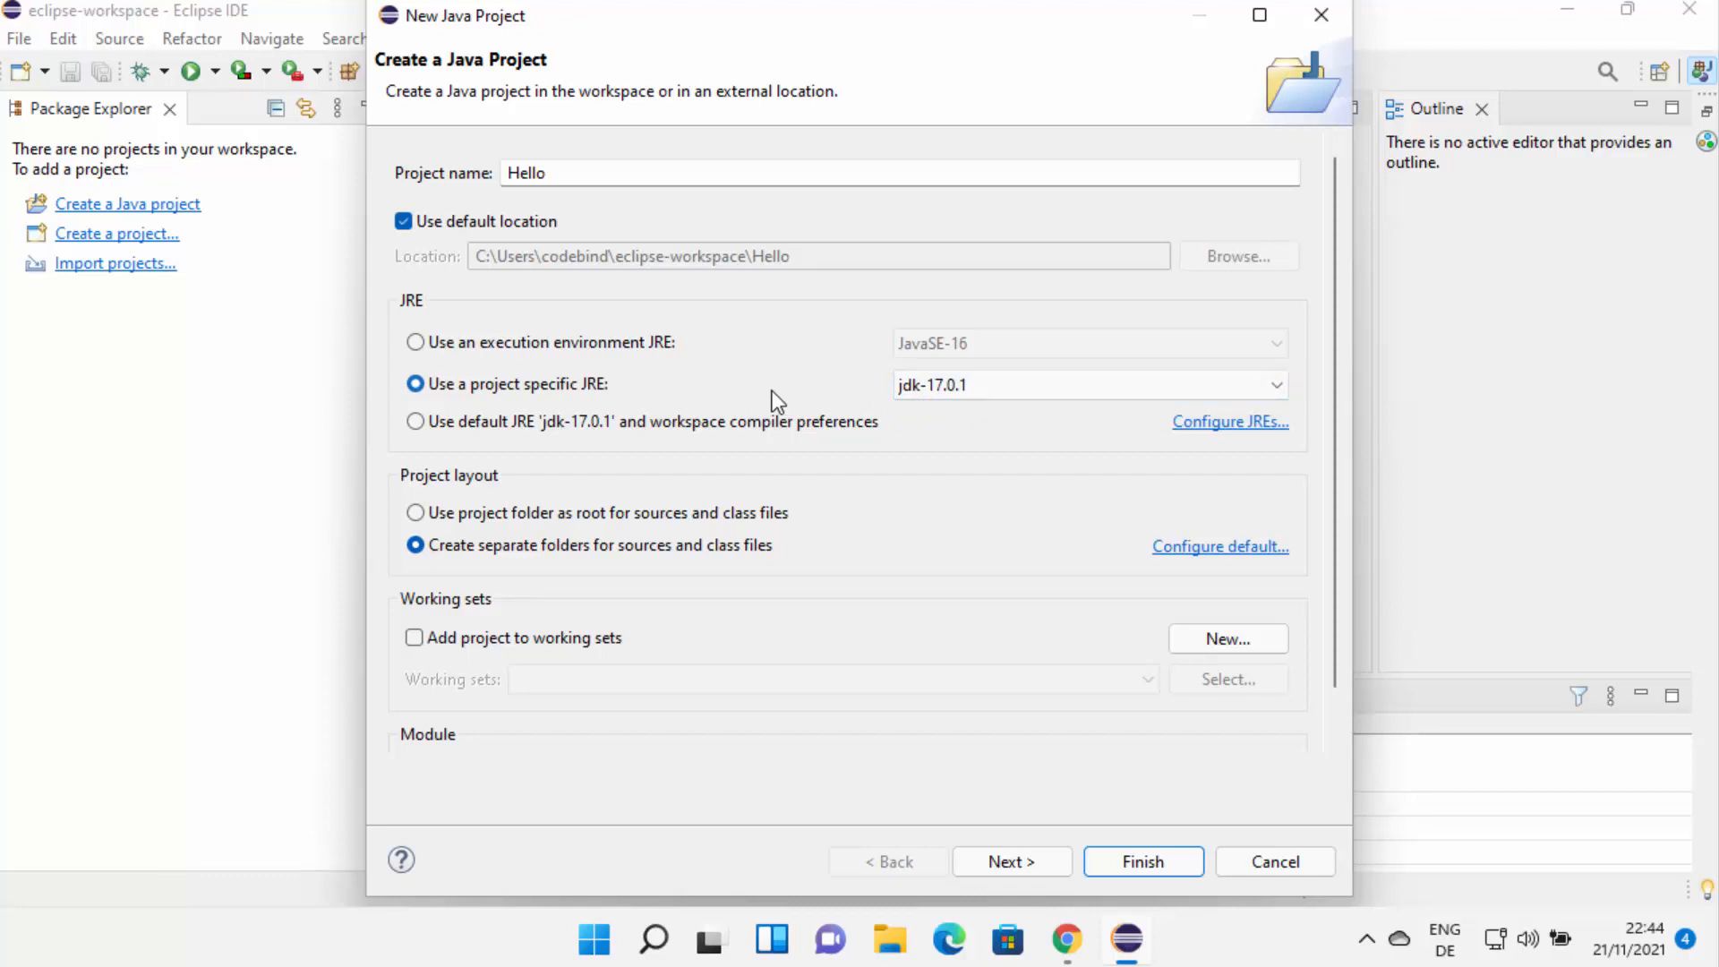
click(956, 389)
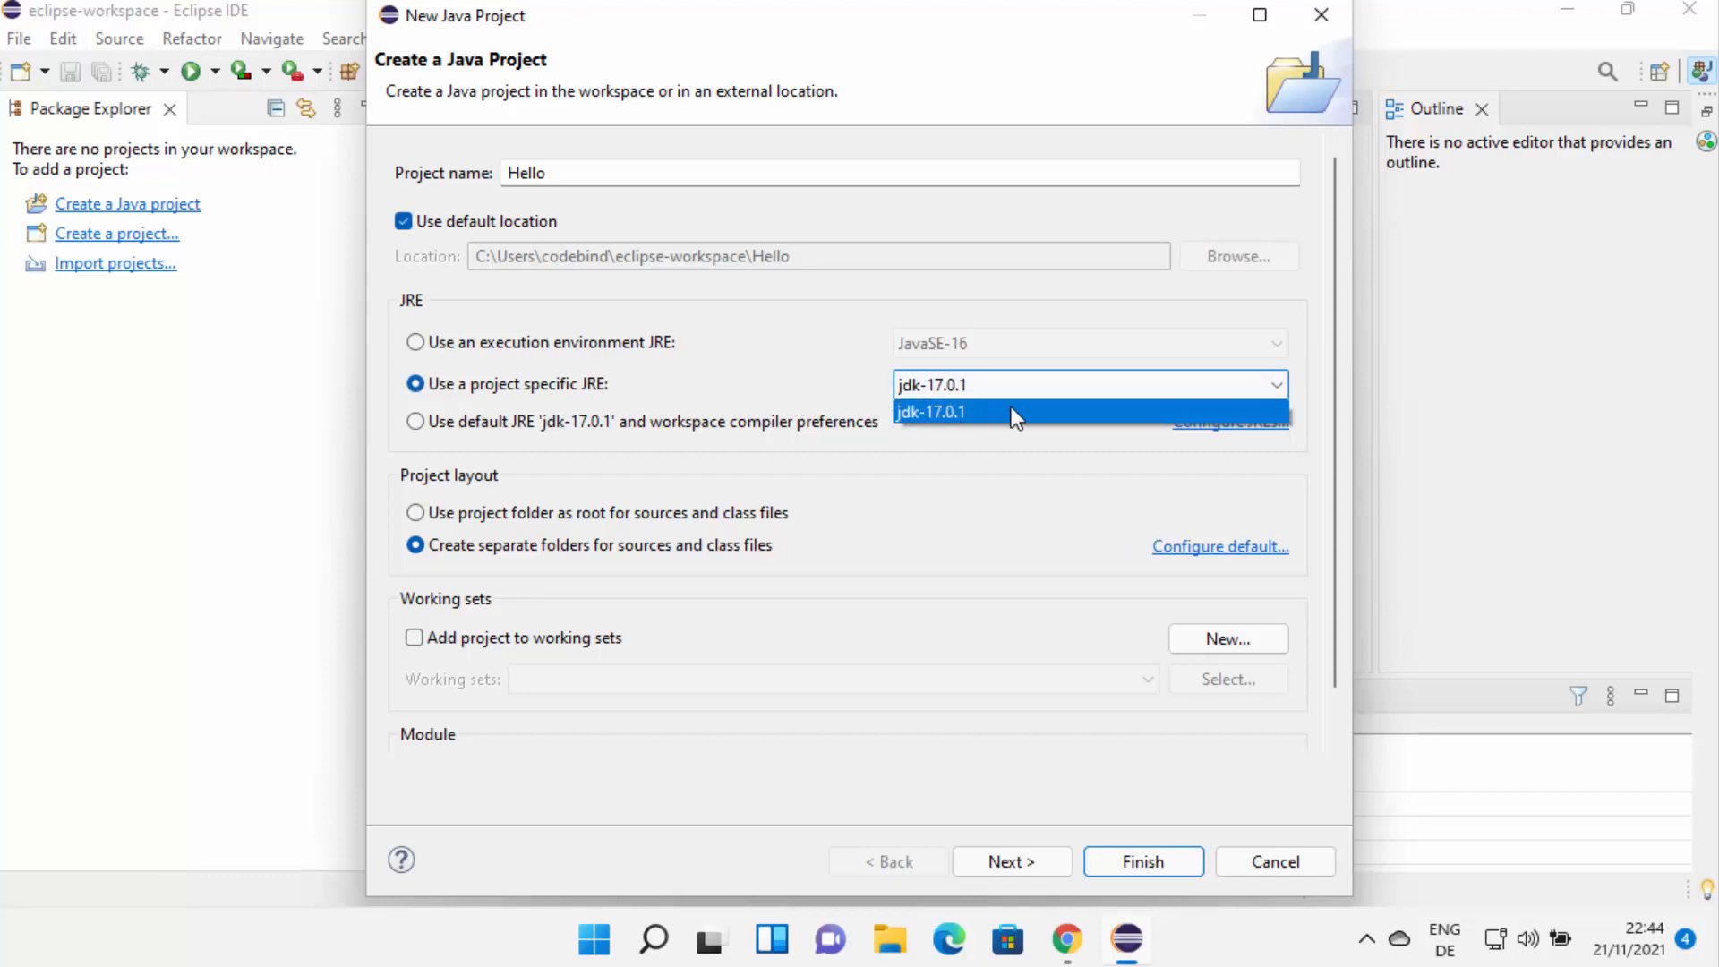
click(423, 345)
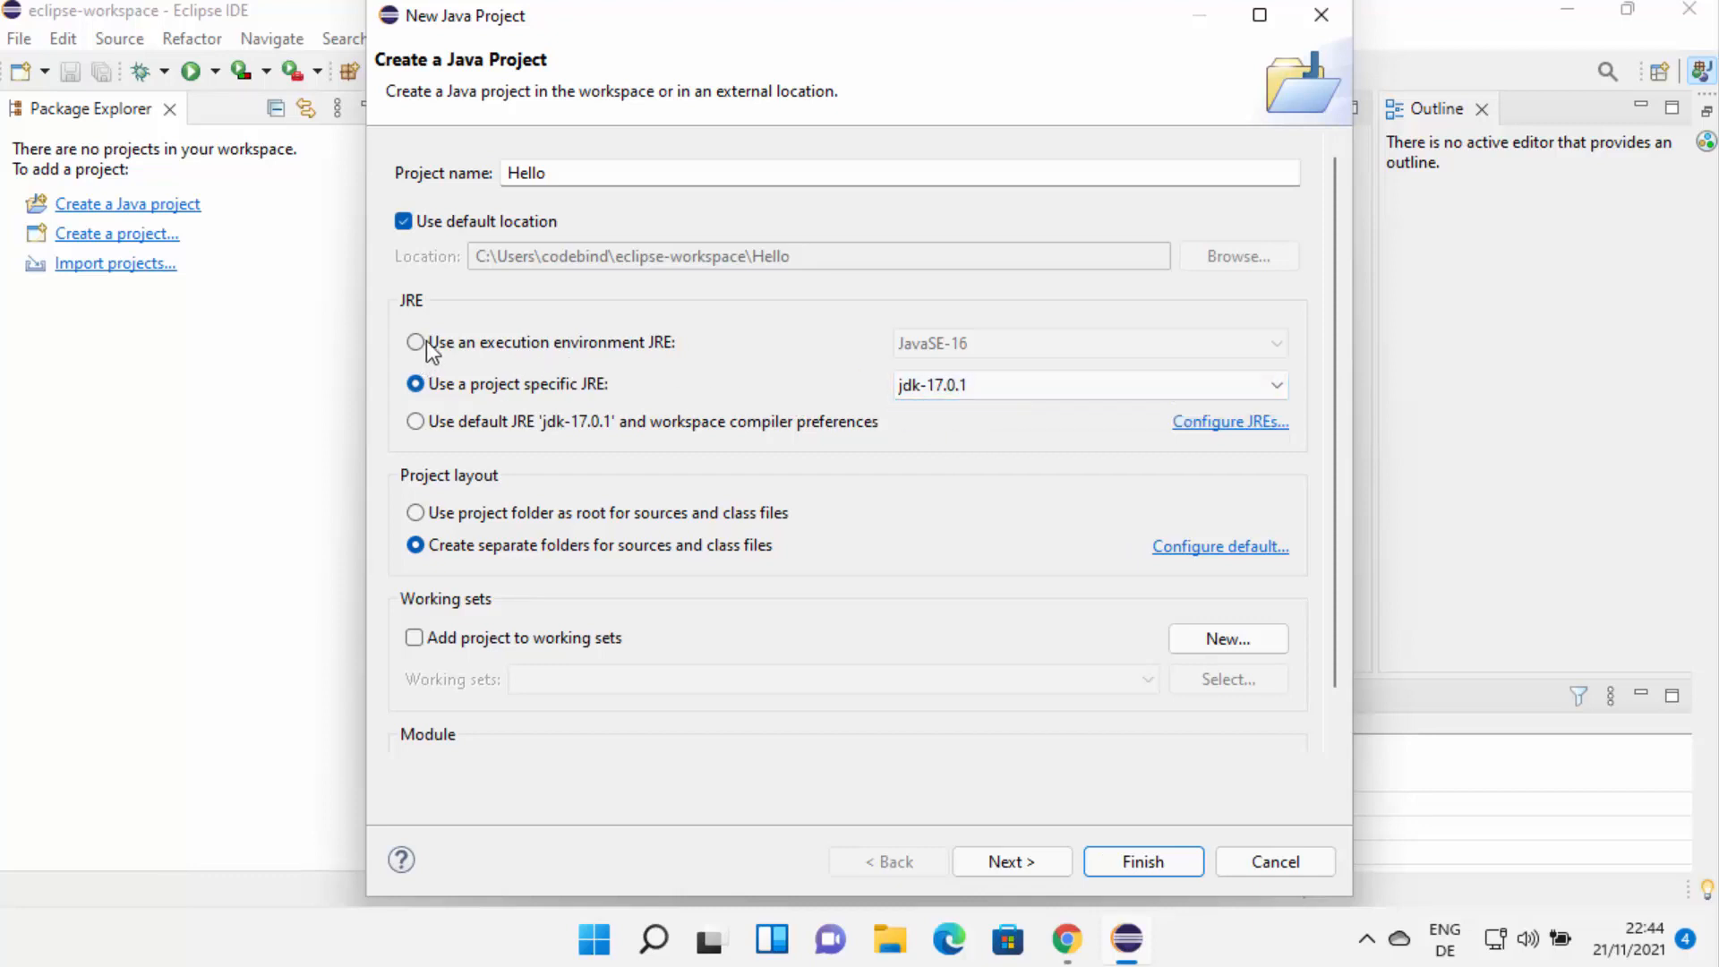
click(415, 342)
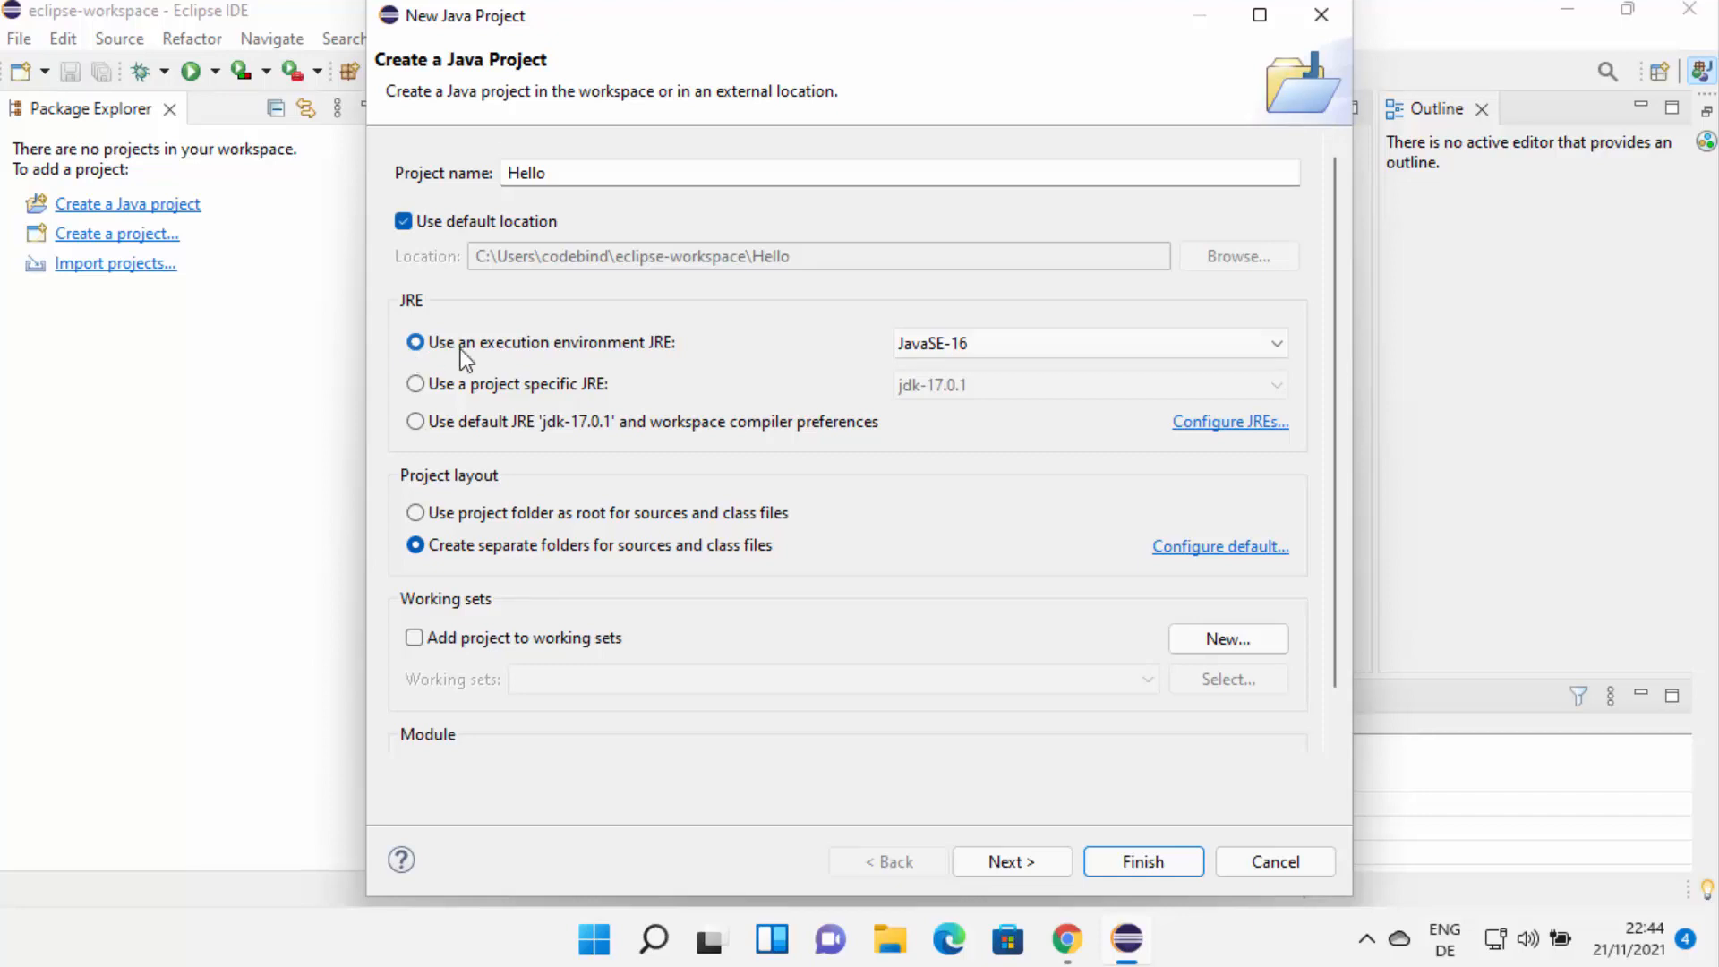
click(415, 383)
click(941, 385)
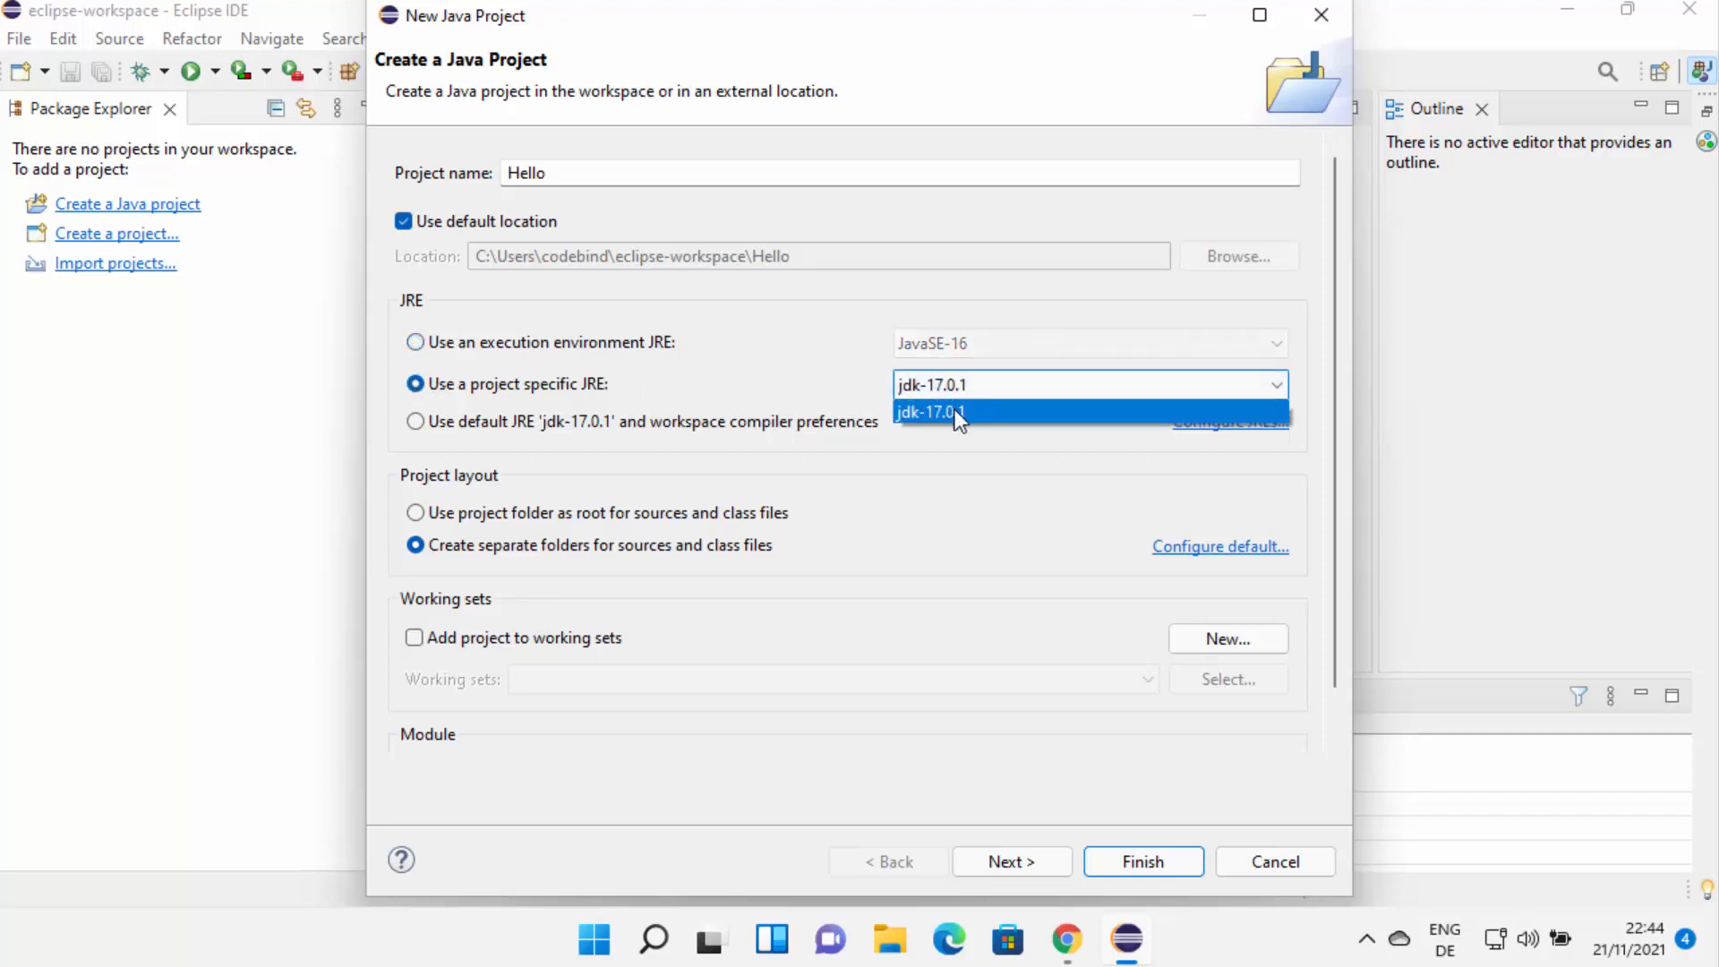
click(955, 410)
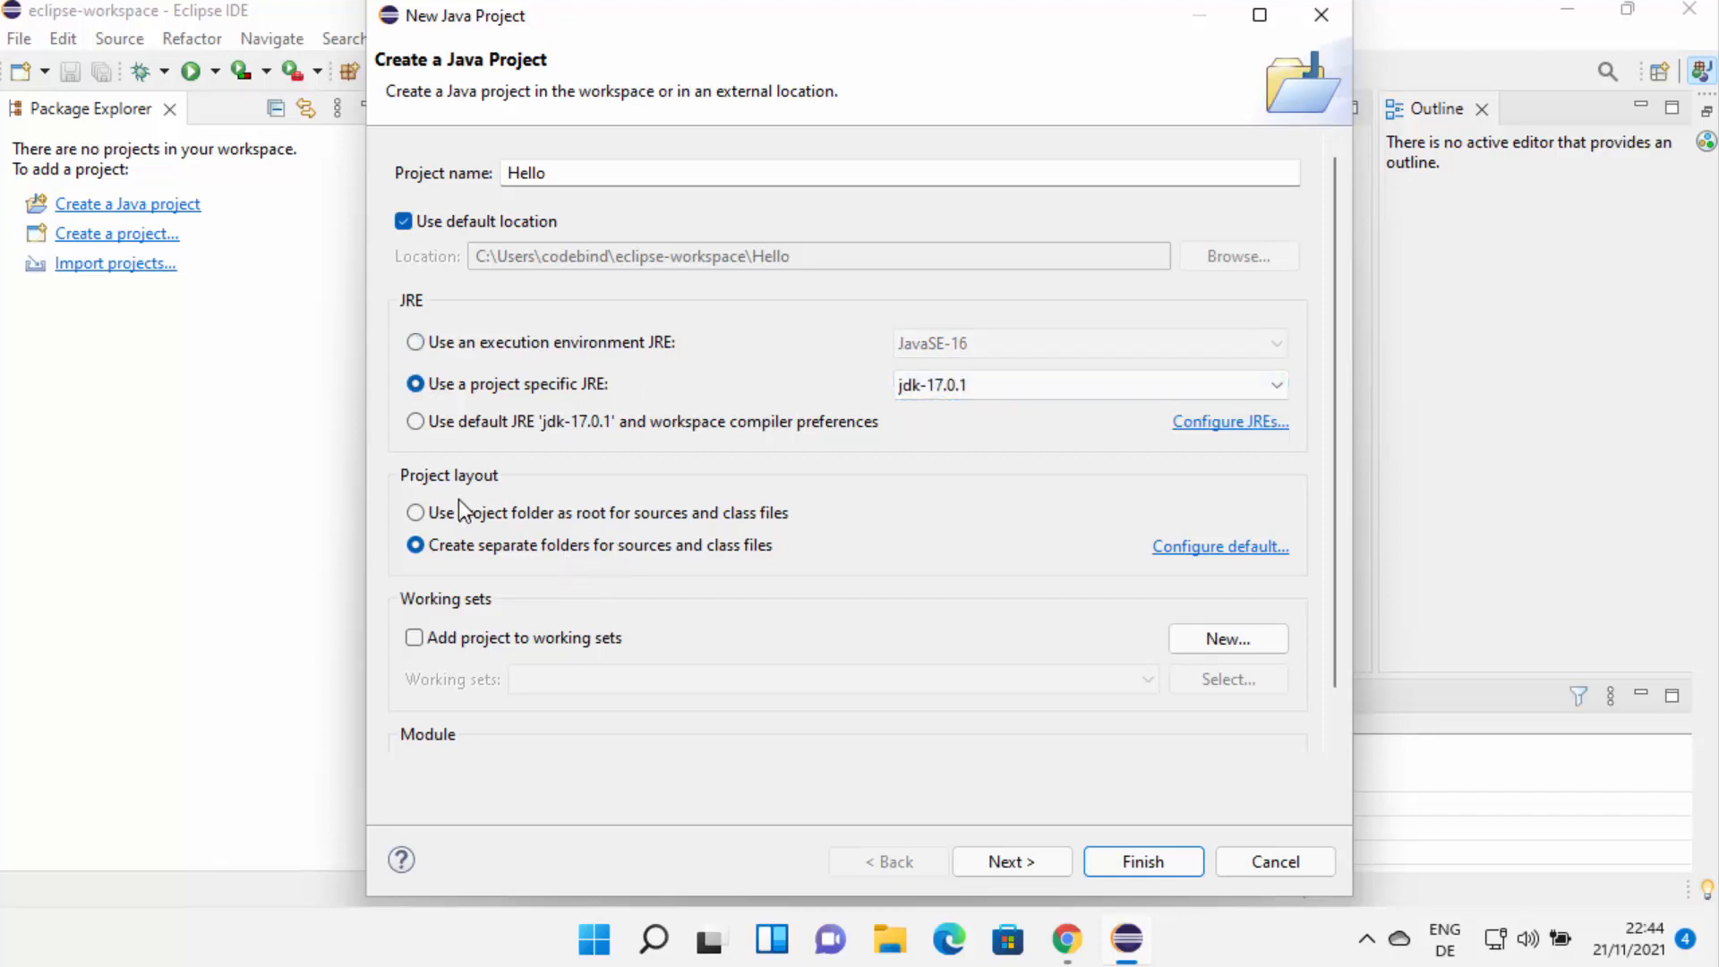
Finish the Hello project with the default build settings and create its module-info.java, module name Hello, with generated comments
click(1014, 861)
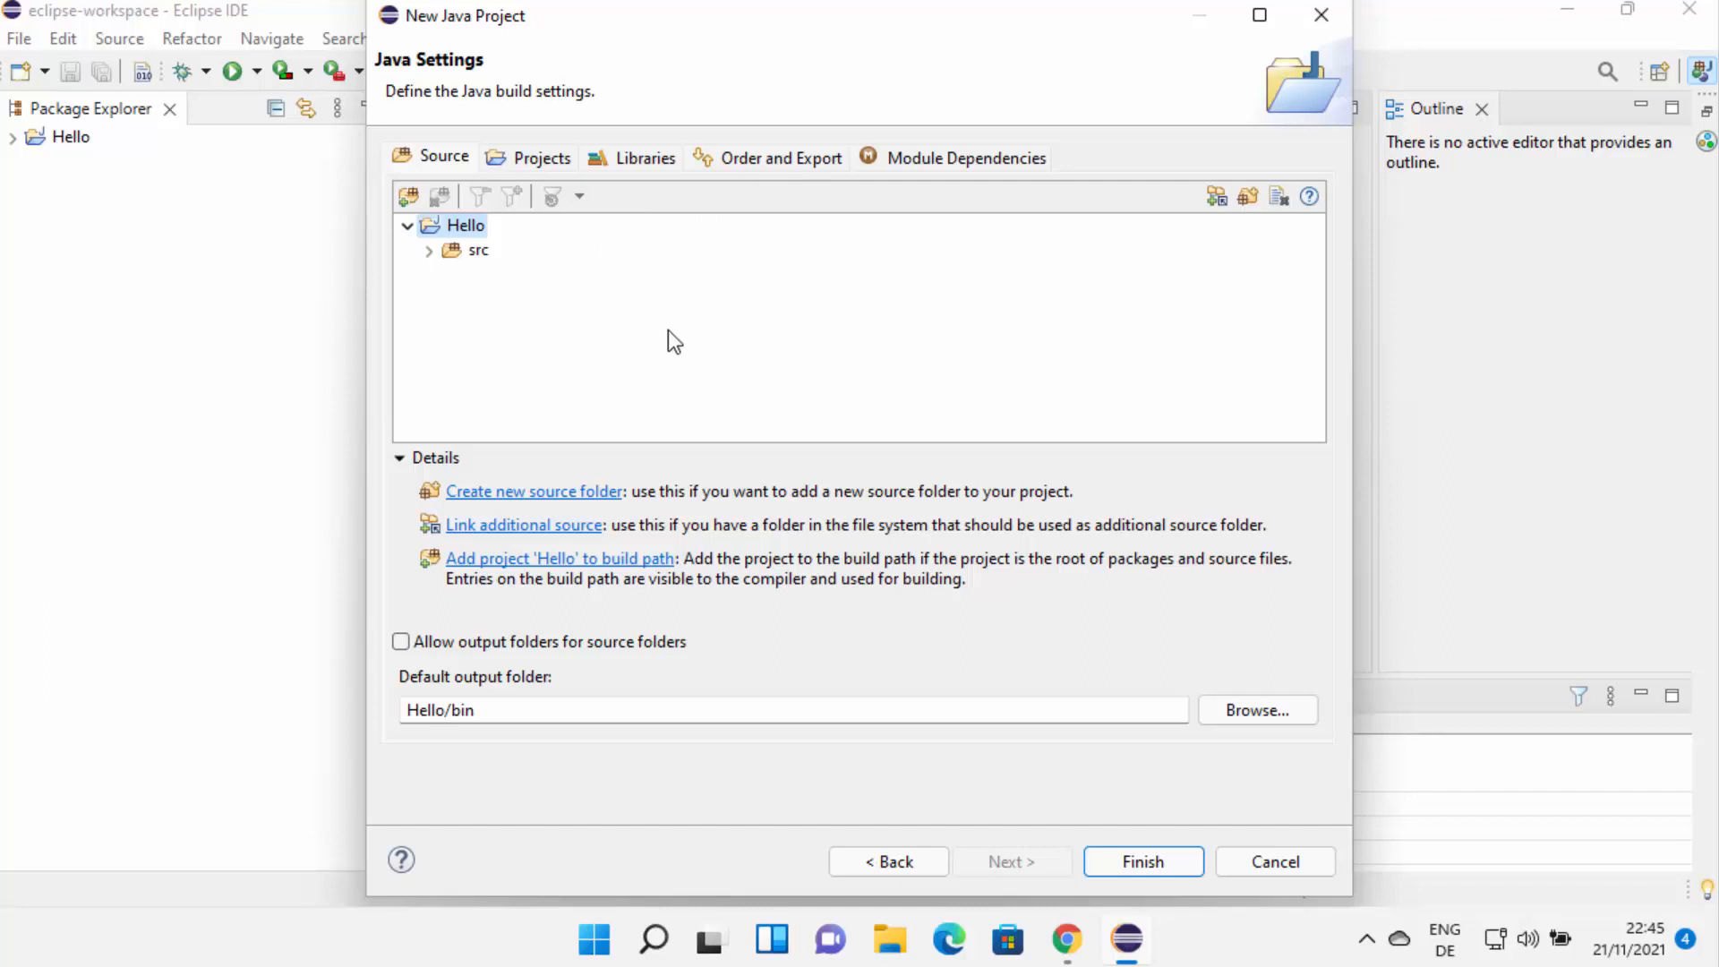
click(1110, 867)
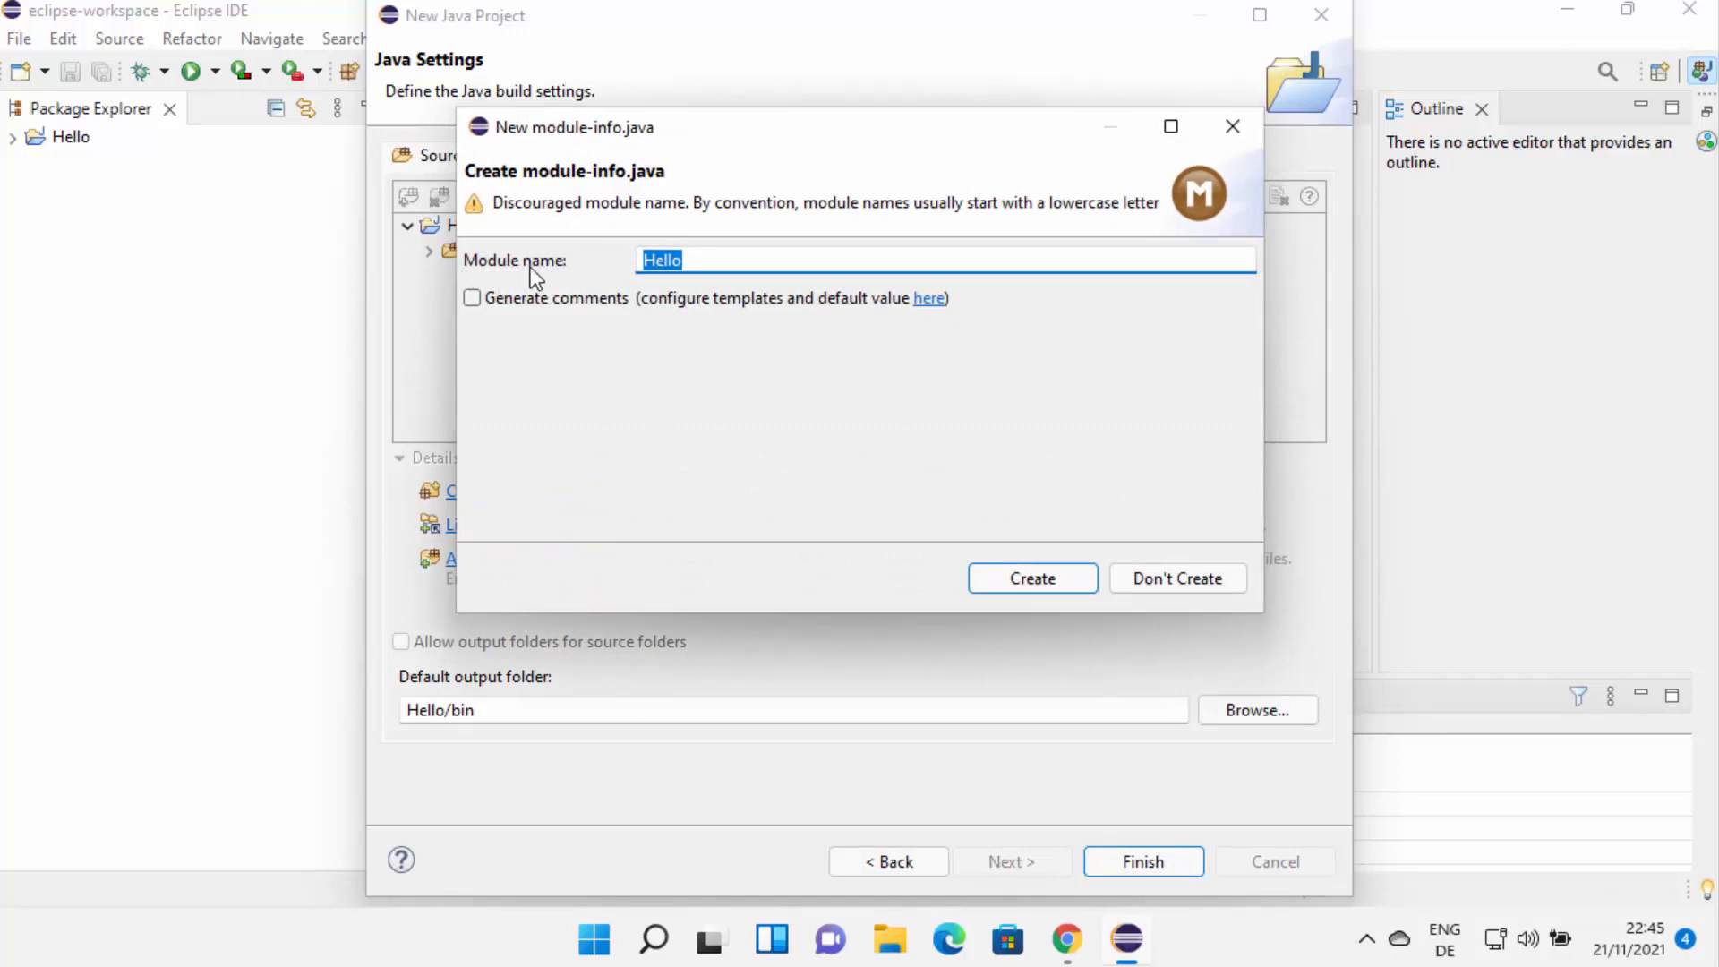
click(472, 297)
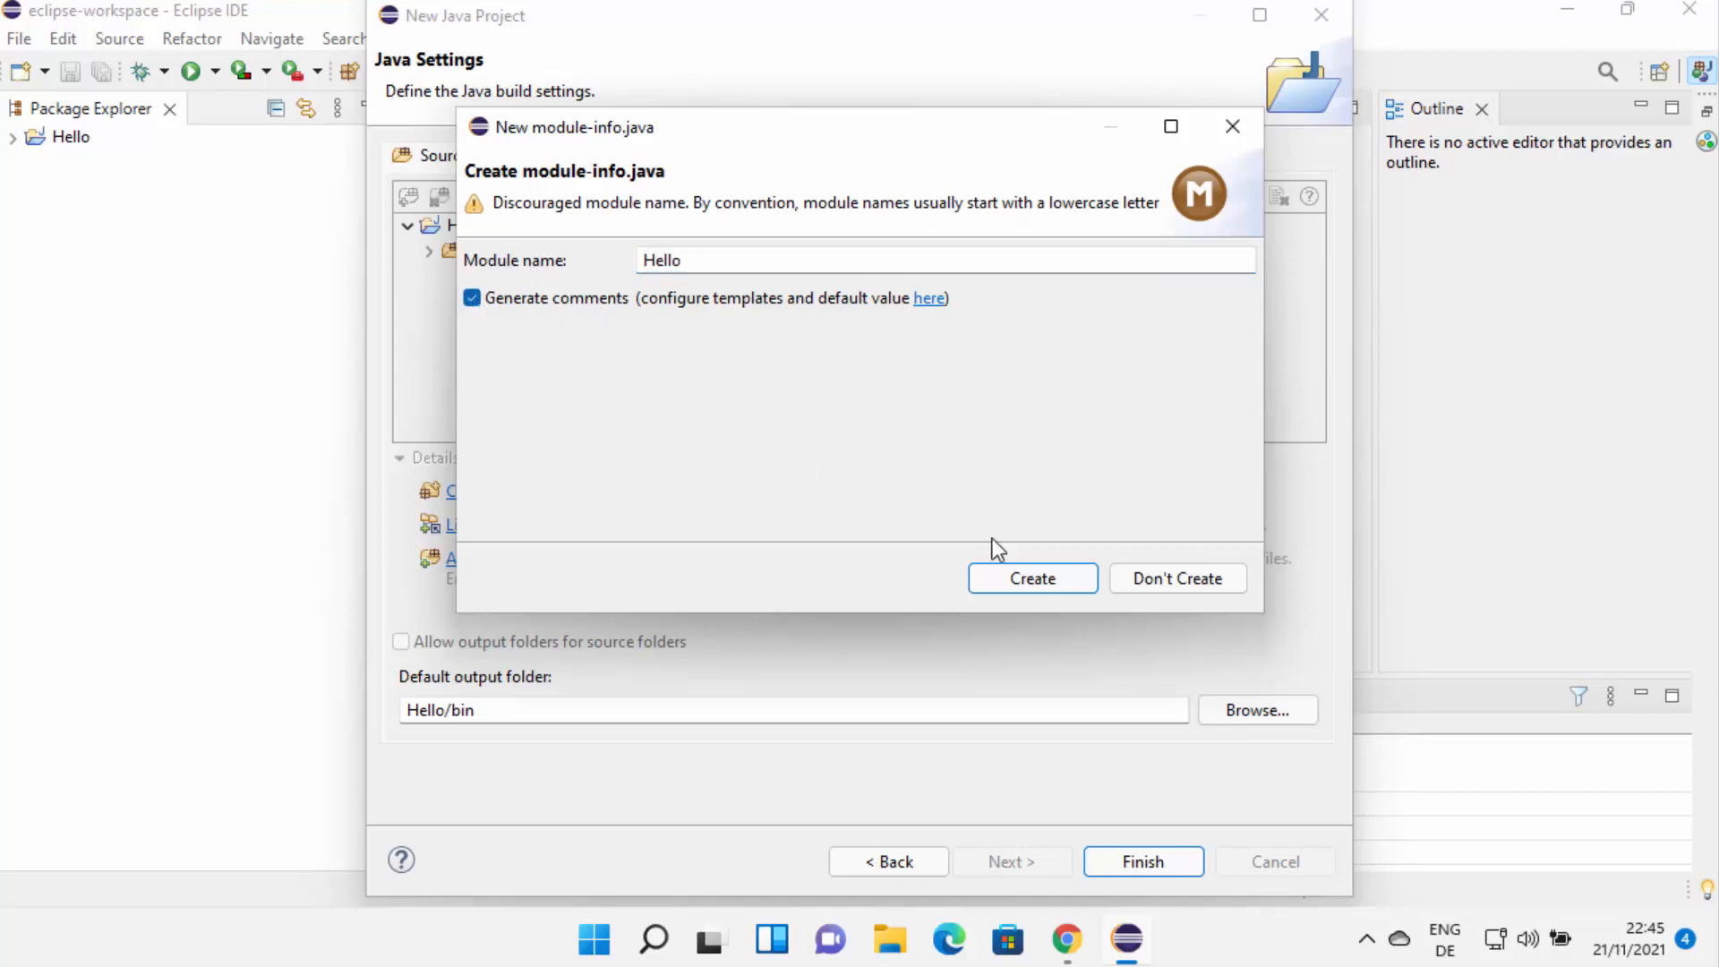
click(1027, 579)
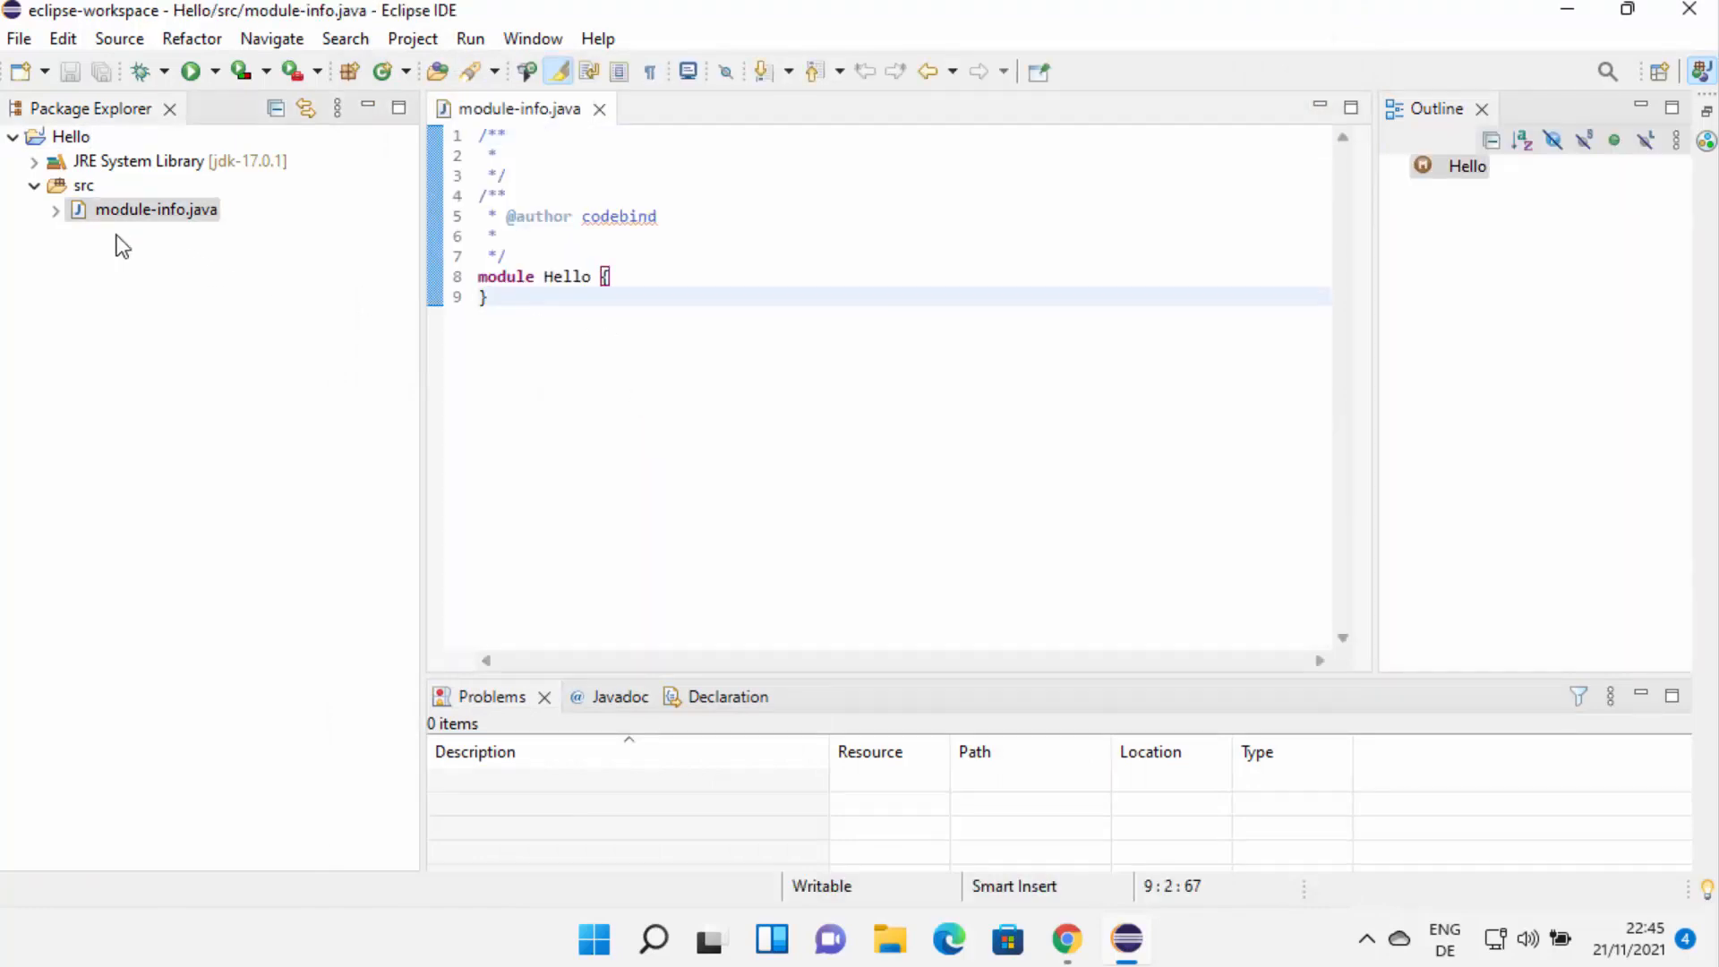
Delete the module-info.java file from the Hello project's src folder
click(172, 219)
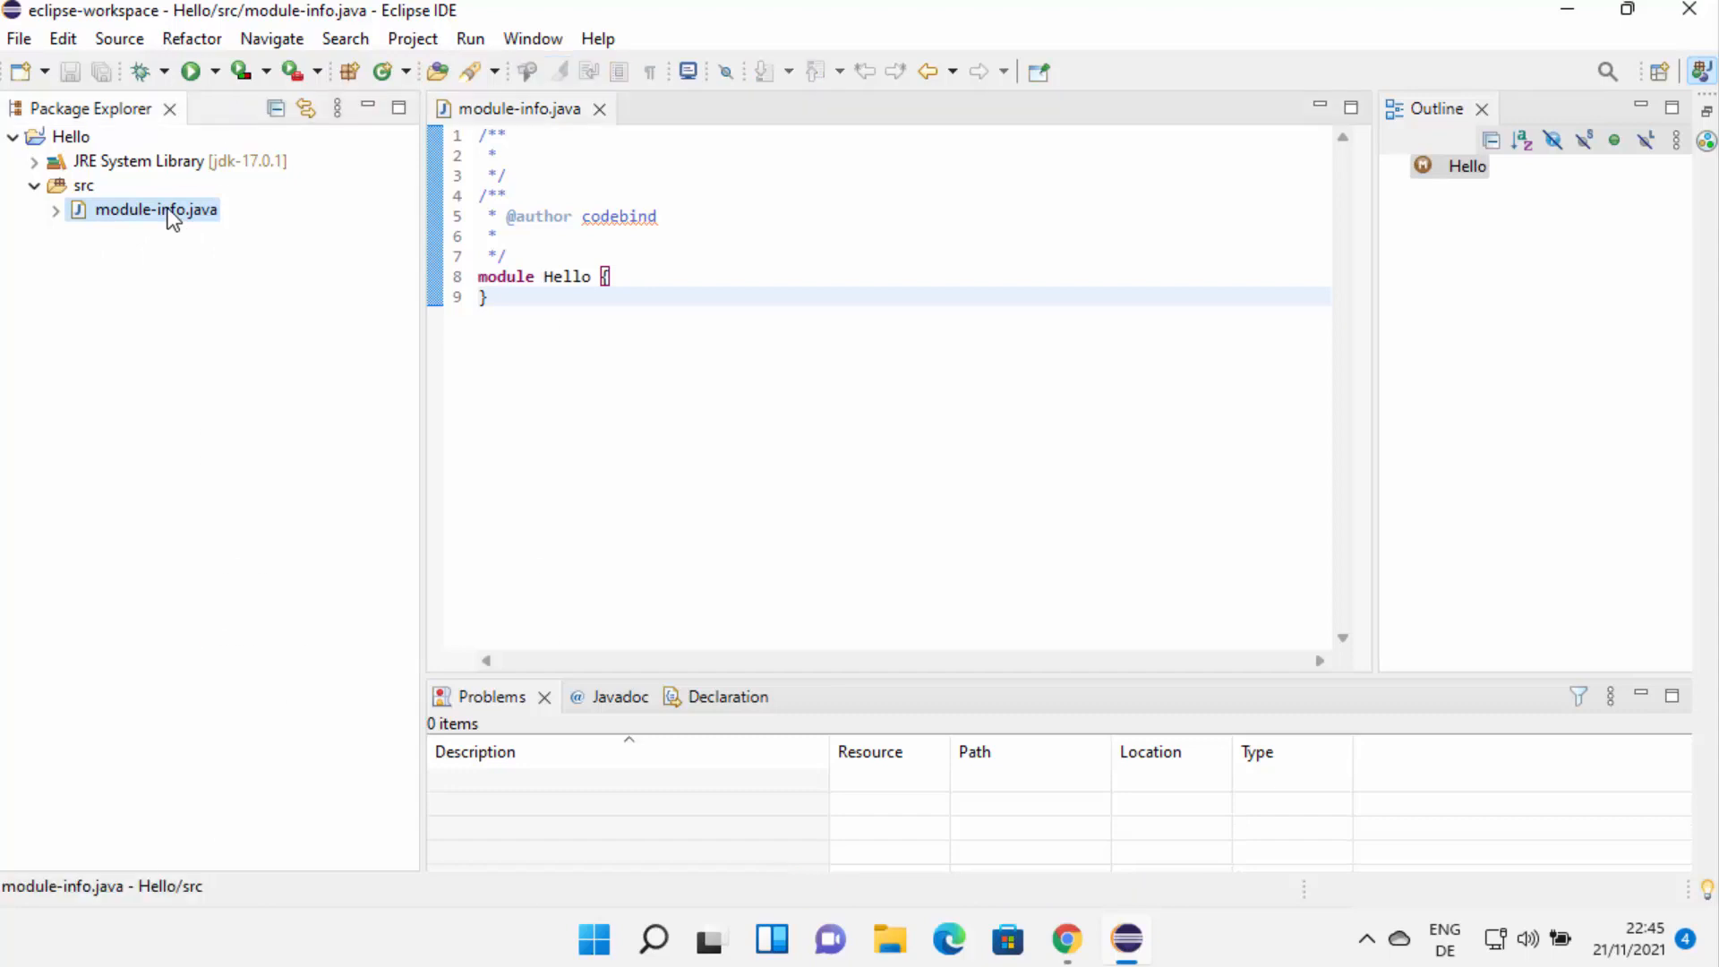
right_click(172, 219)
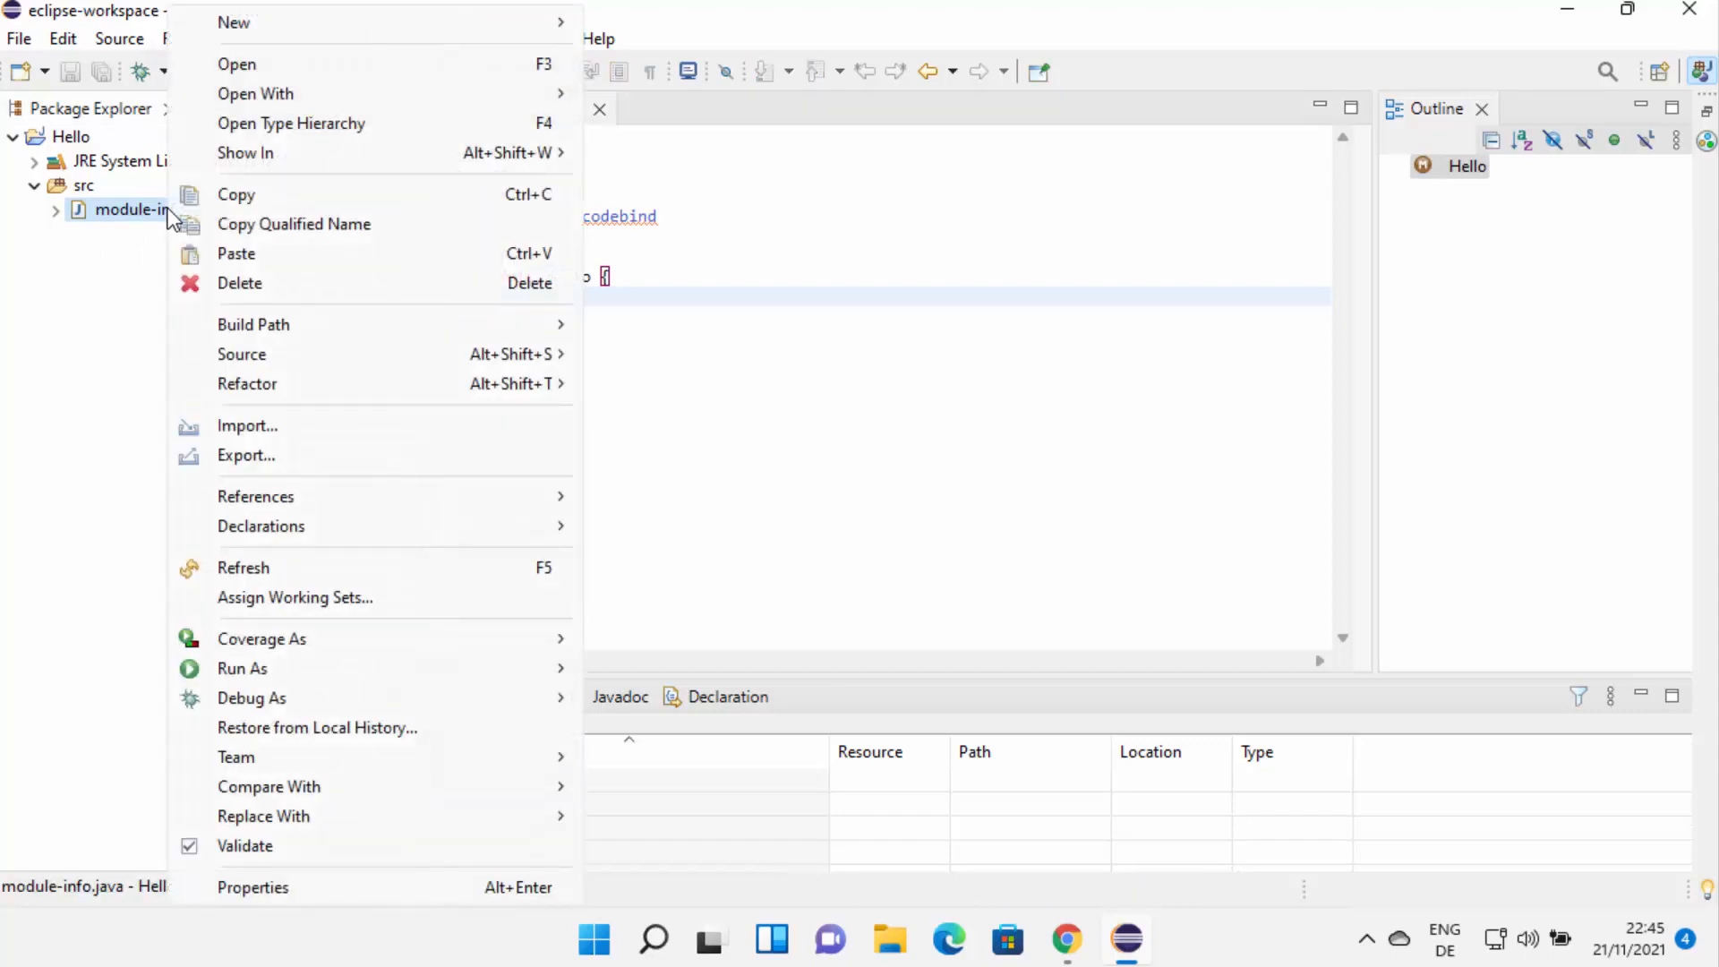
click(213, 284)
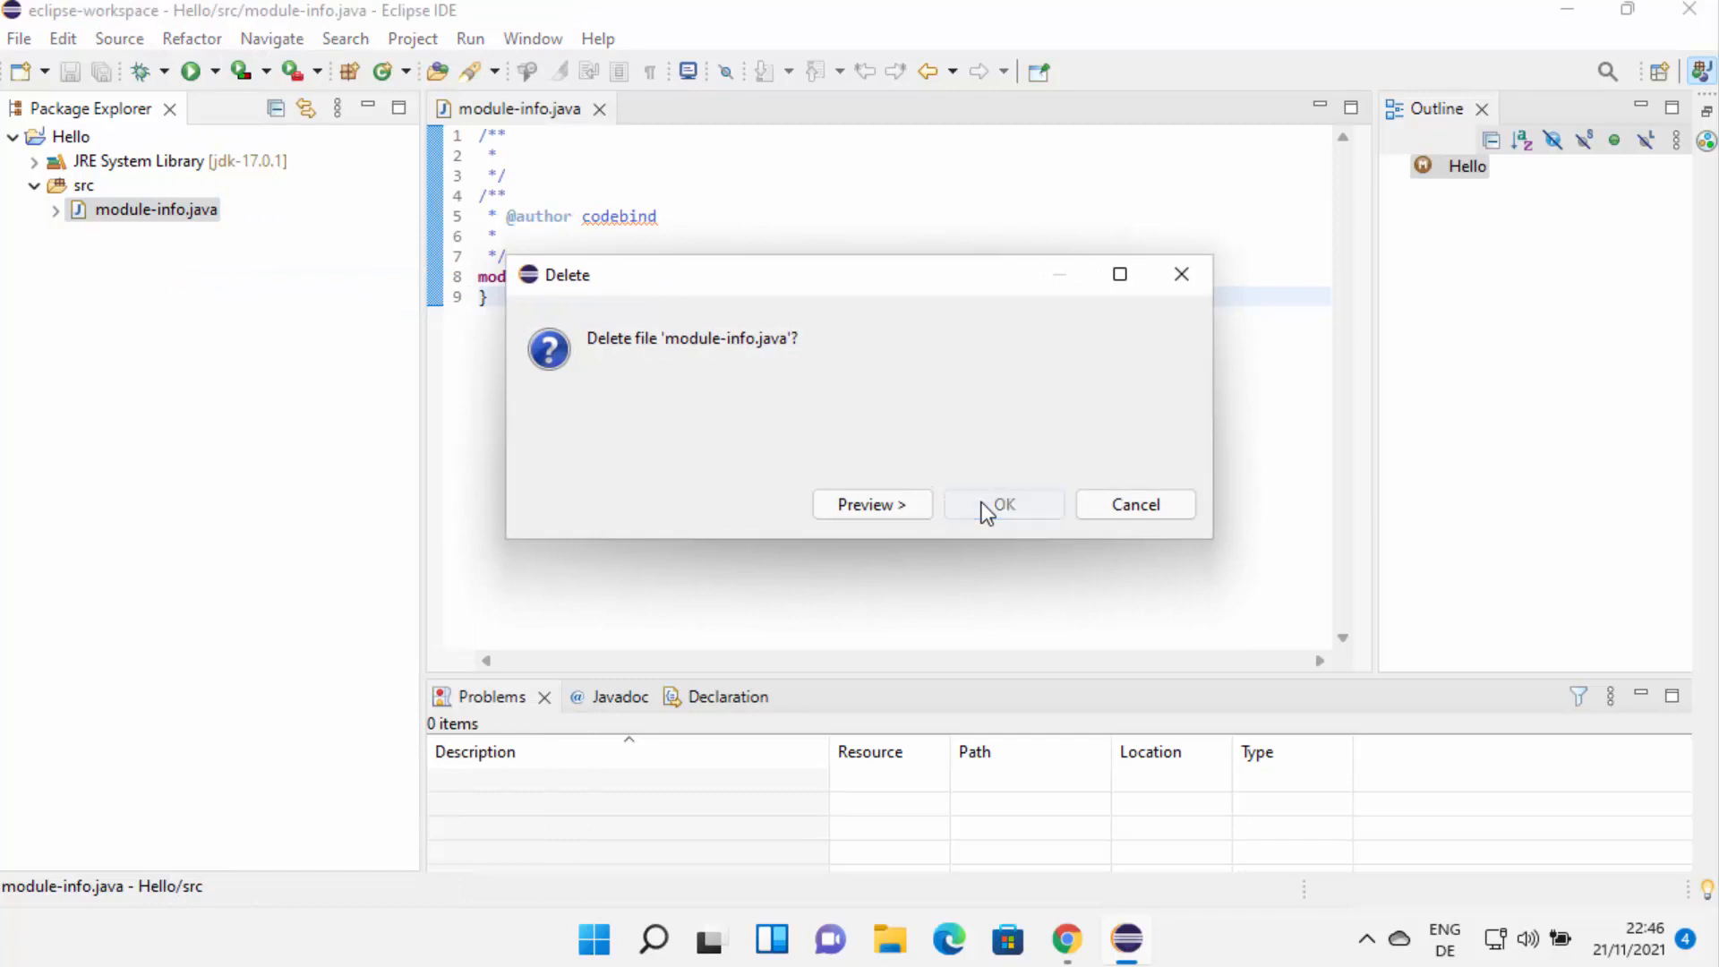
click(1001, 505)
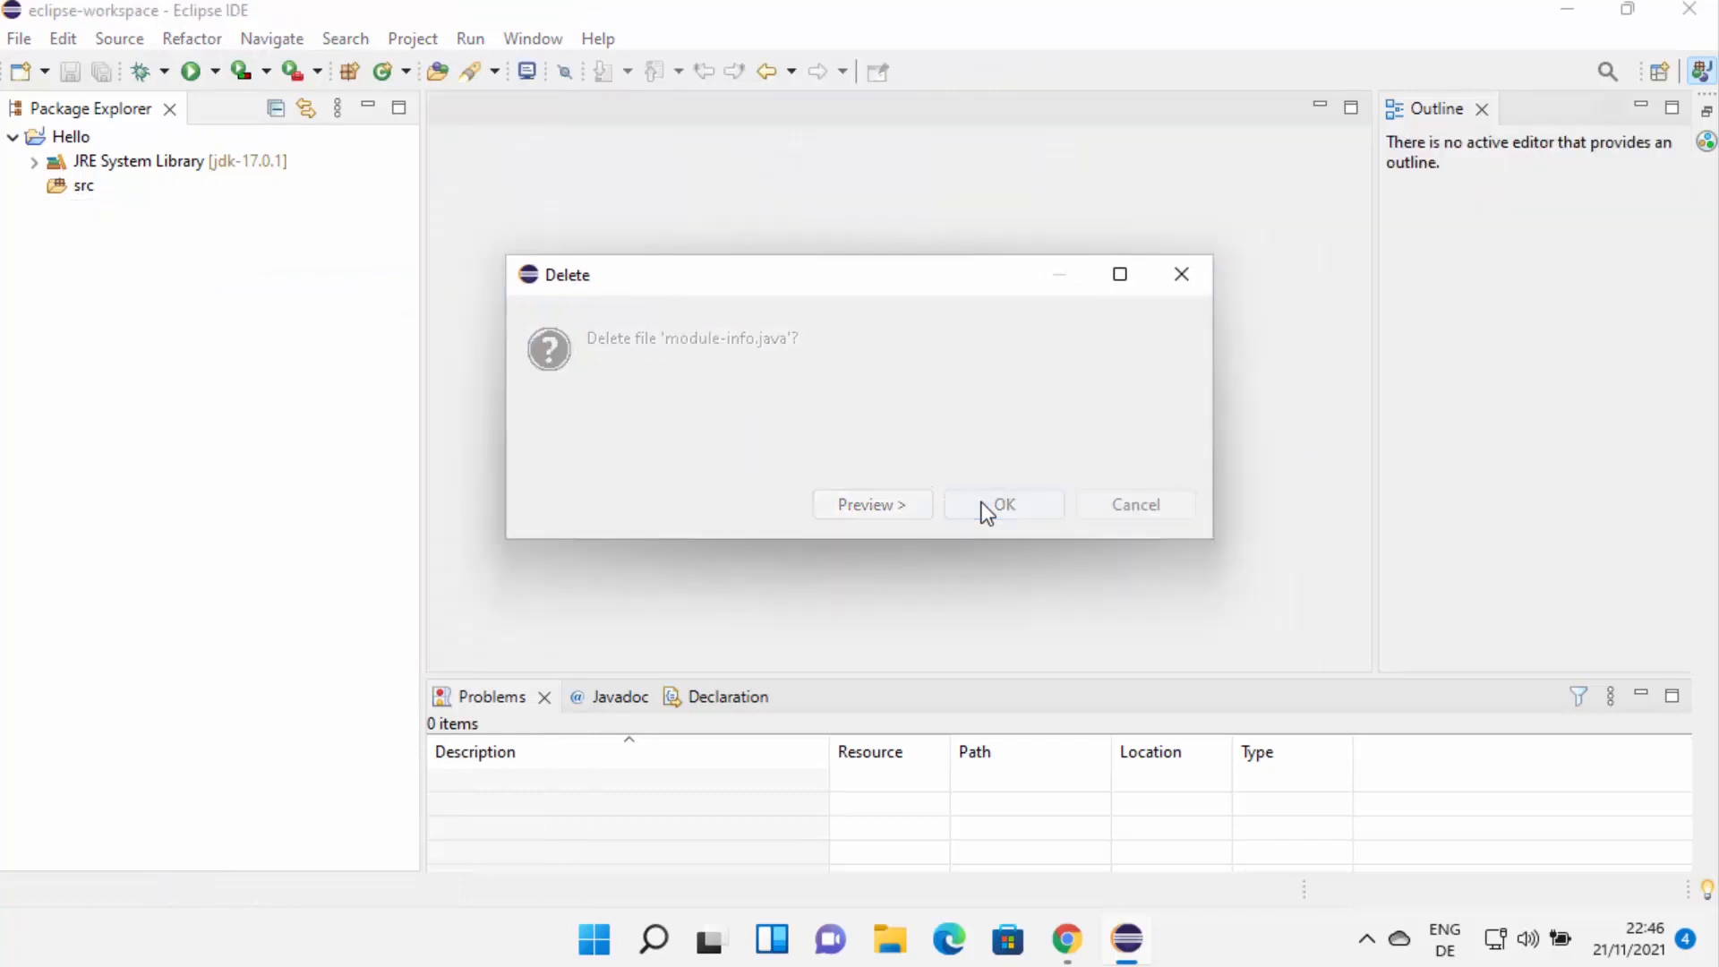
Create a public class named Hello in the src folder's default package, including a public static void main(String[] args) stub
click(87, 188)
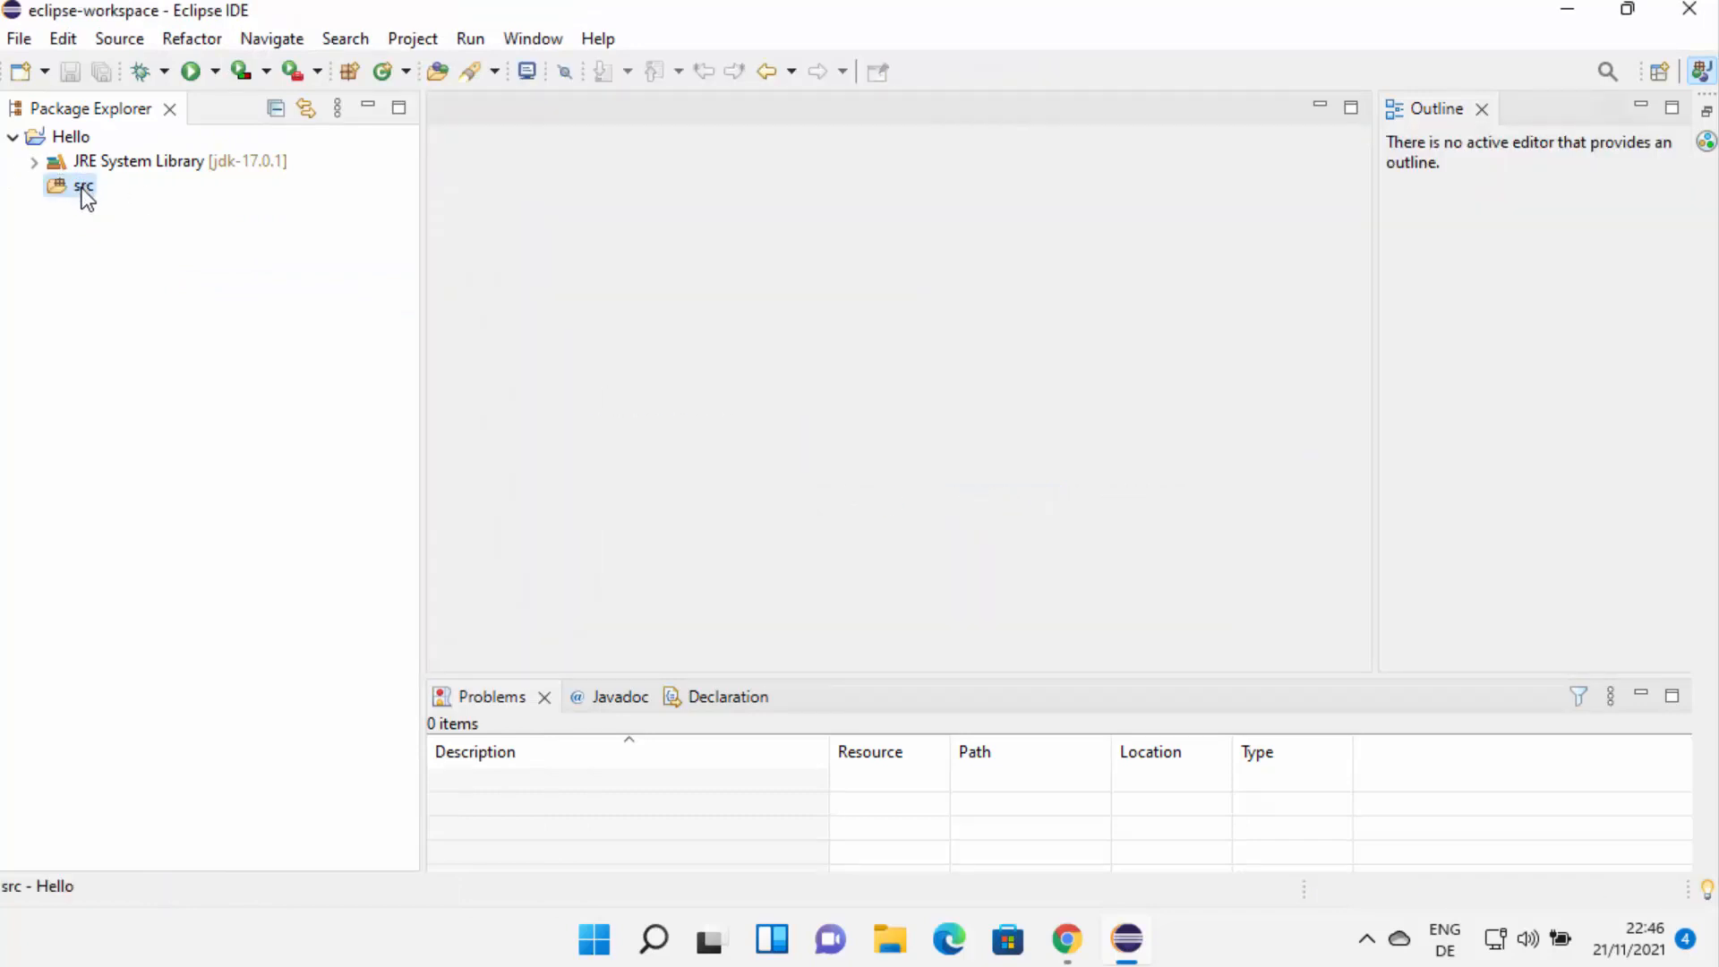
right_click(85, 191)
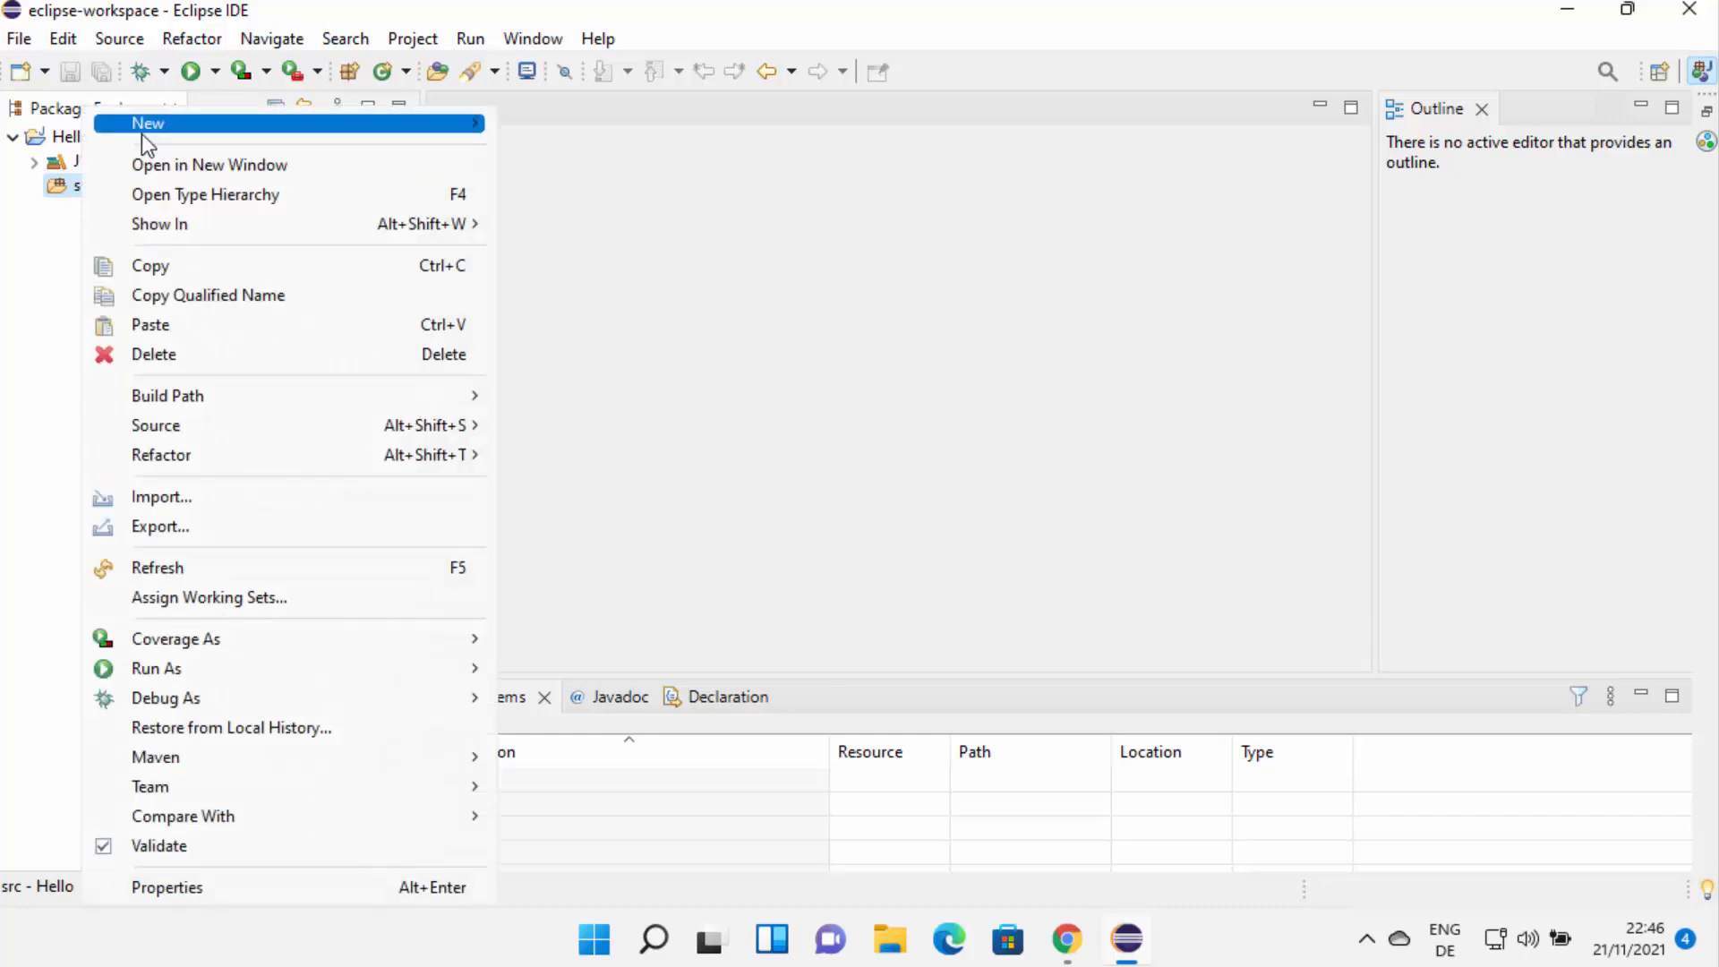
mouse_move(168, 126)
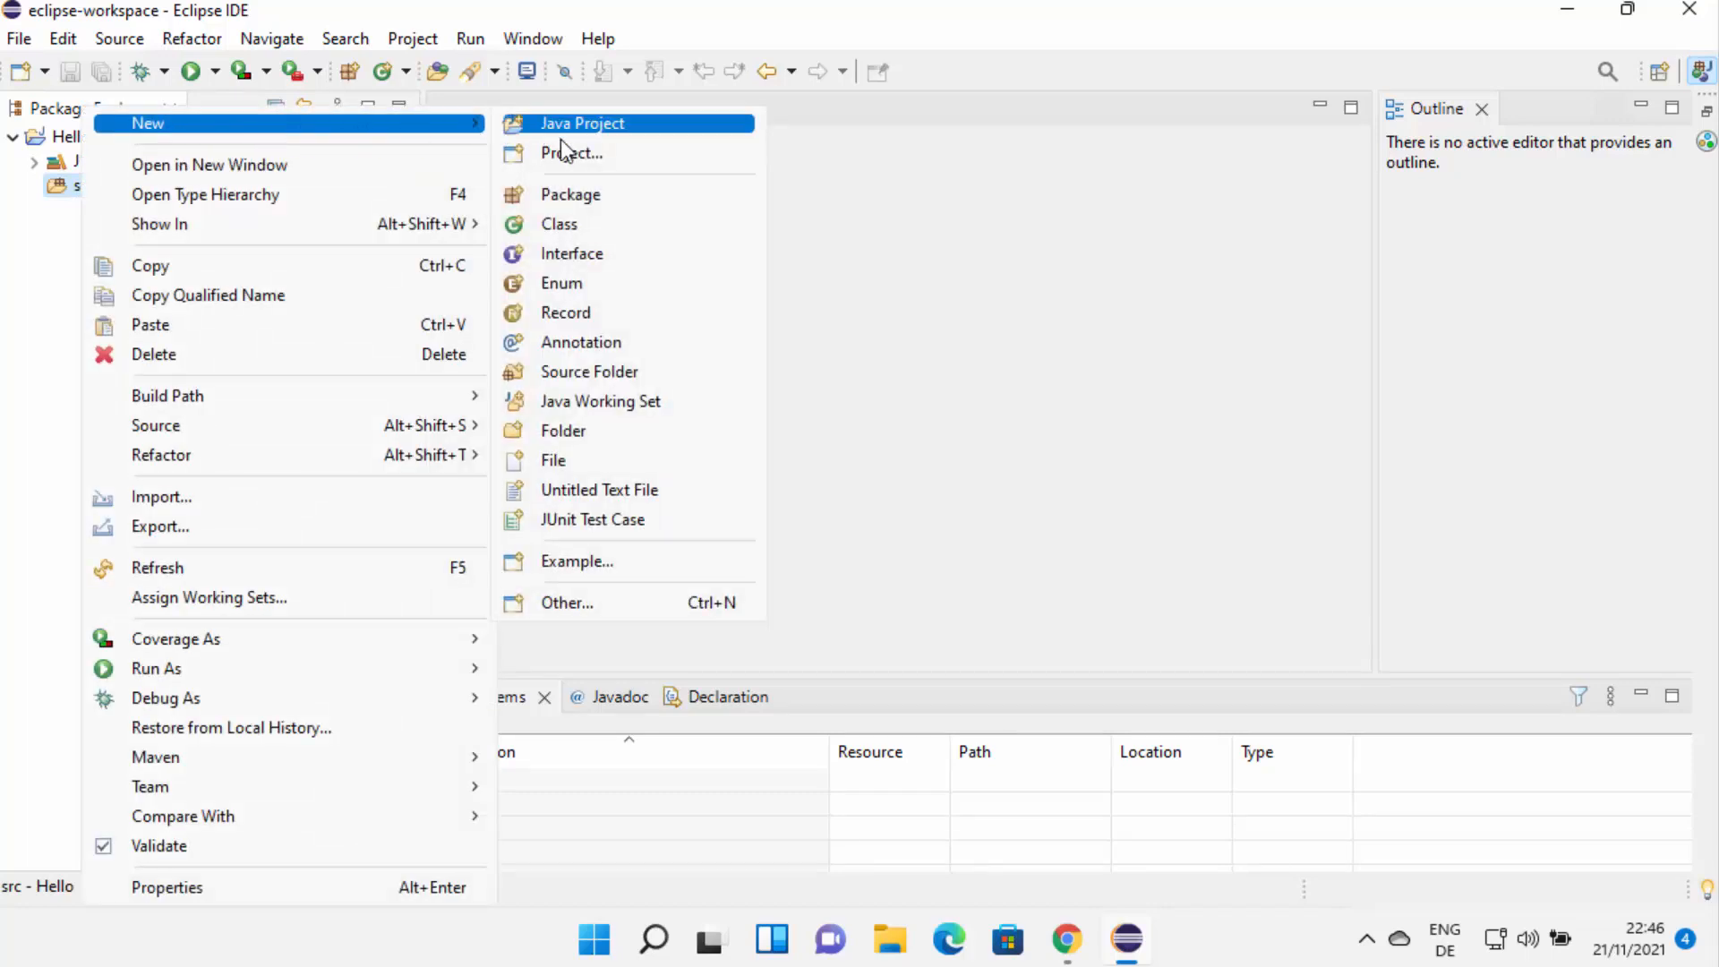
click(562, 227)
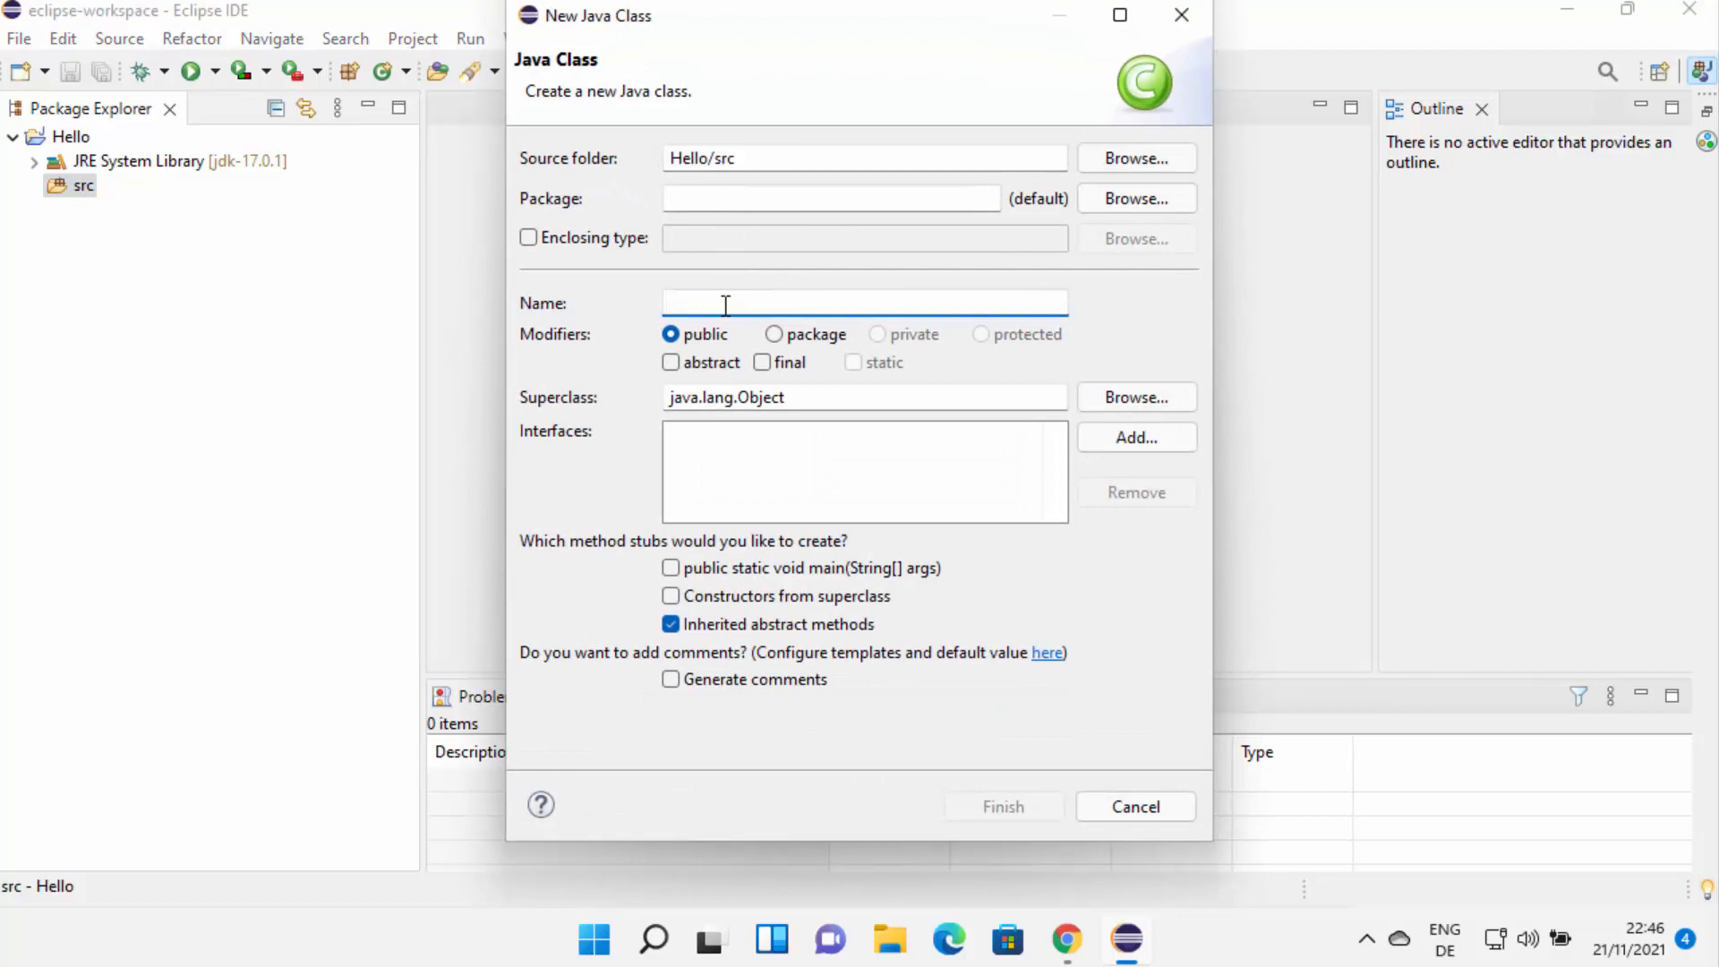
text(He)
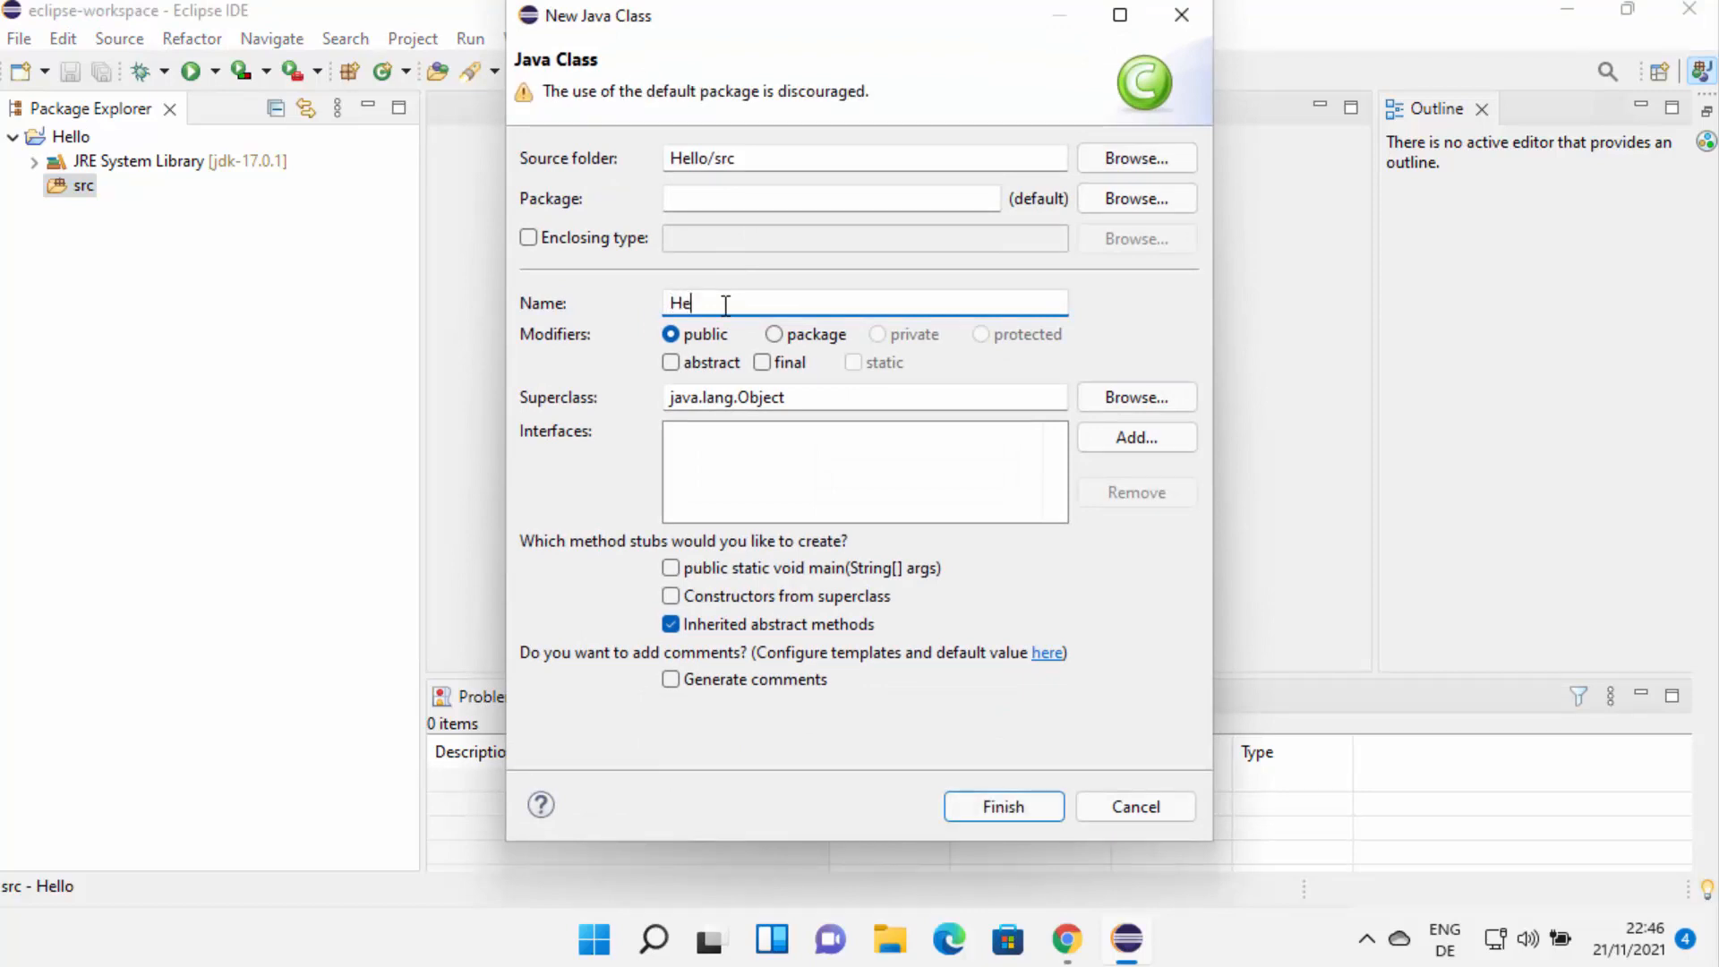
text(llo)
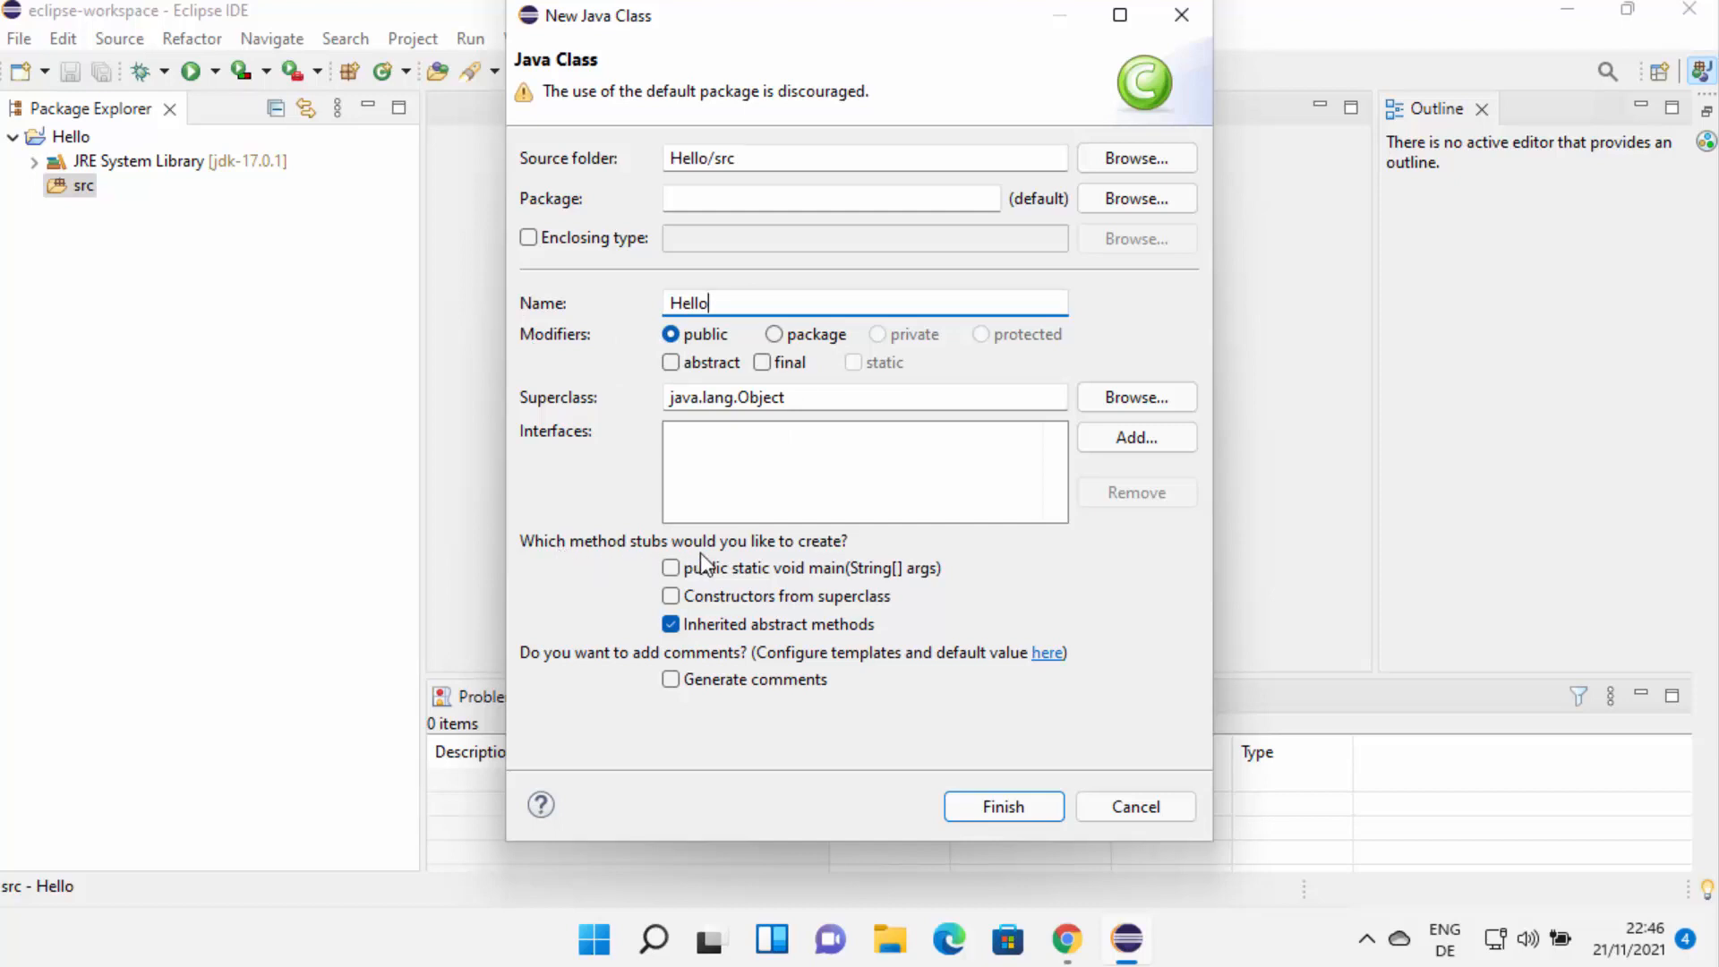
click(671, 568)
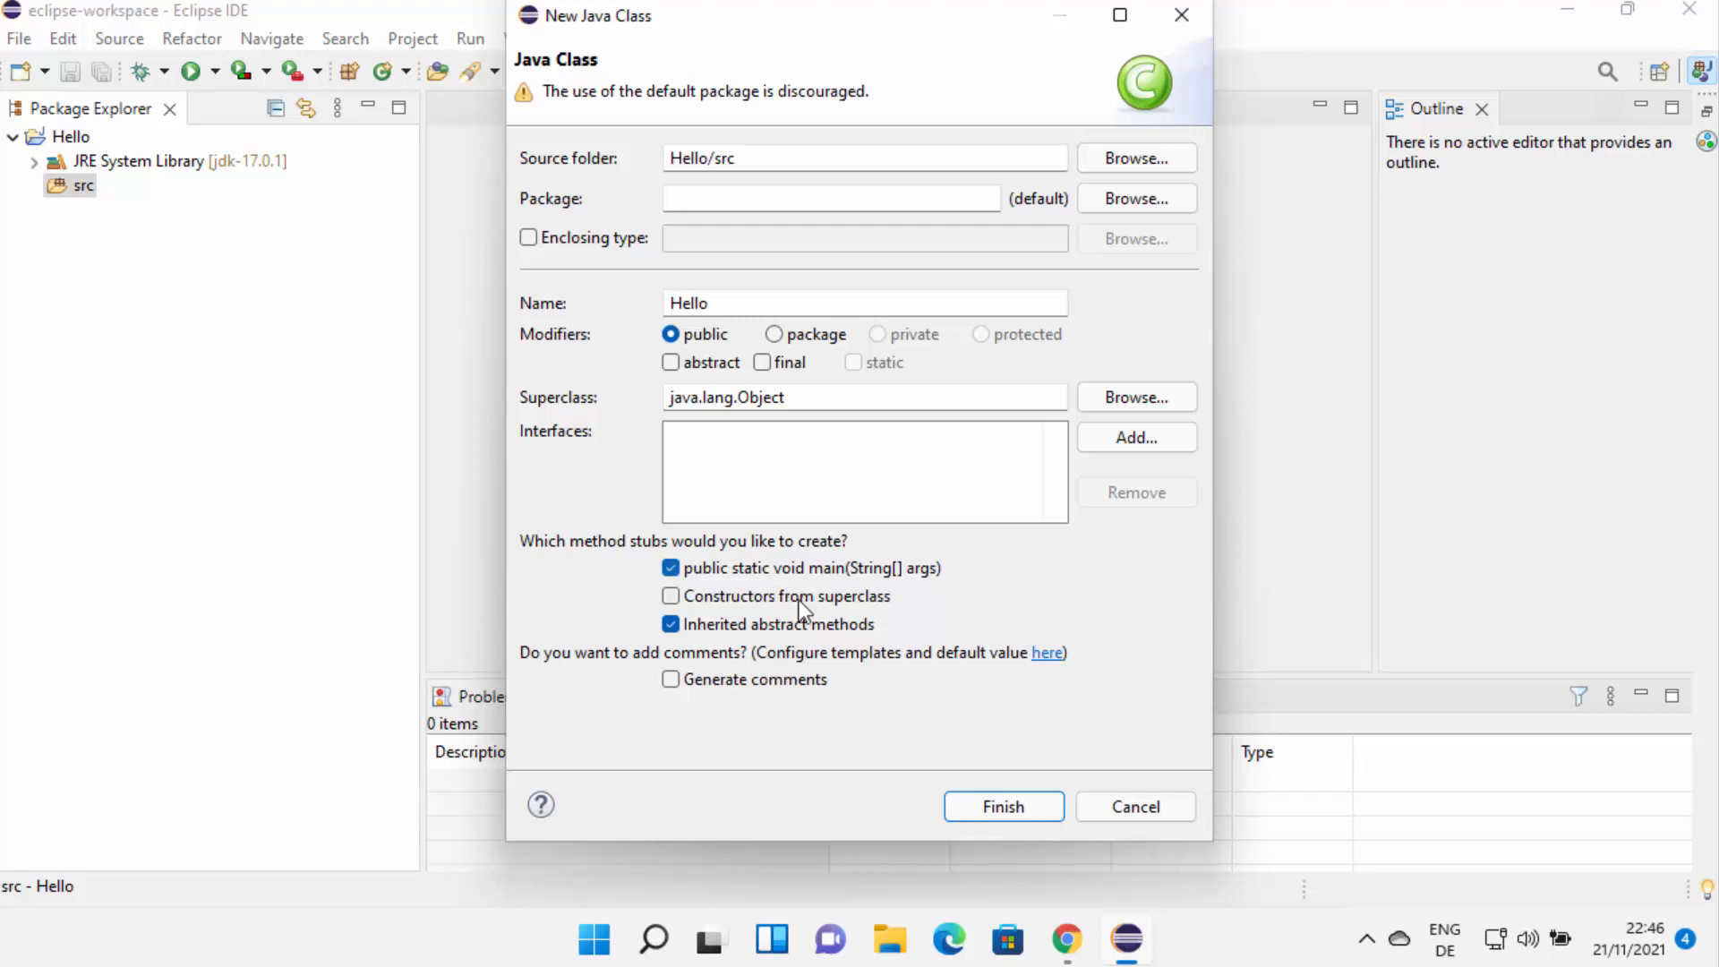
click(1000, 807)
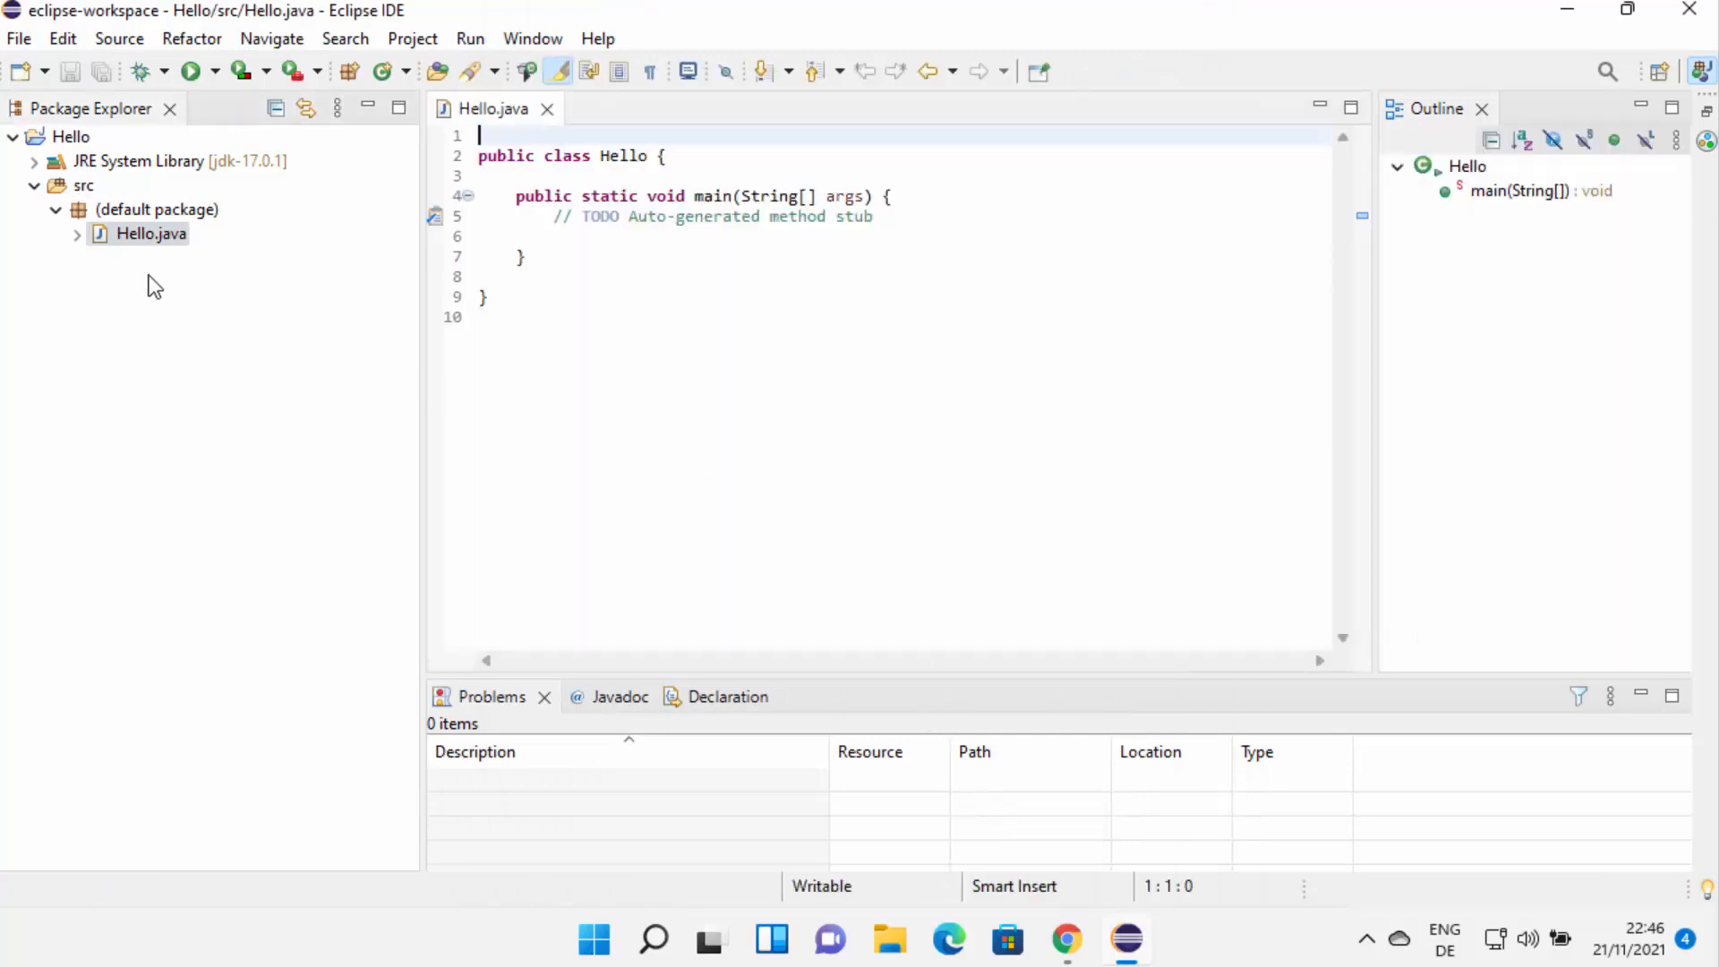
Narrow the Package Explorer to give the Hello.java editor more width, and place the cursor on the empty last line
click(884, 216)
click(743, 277)
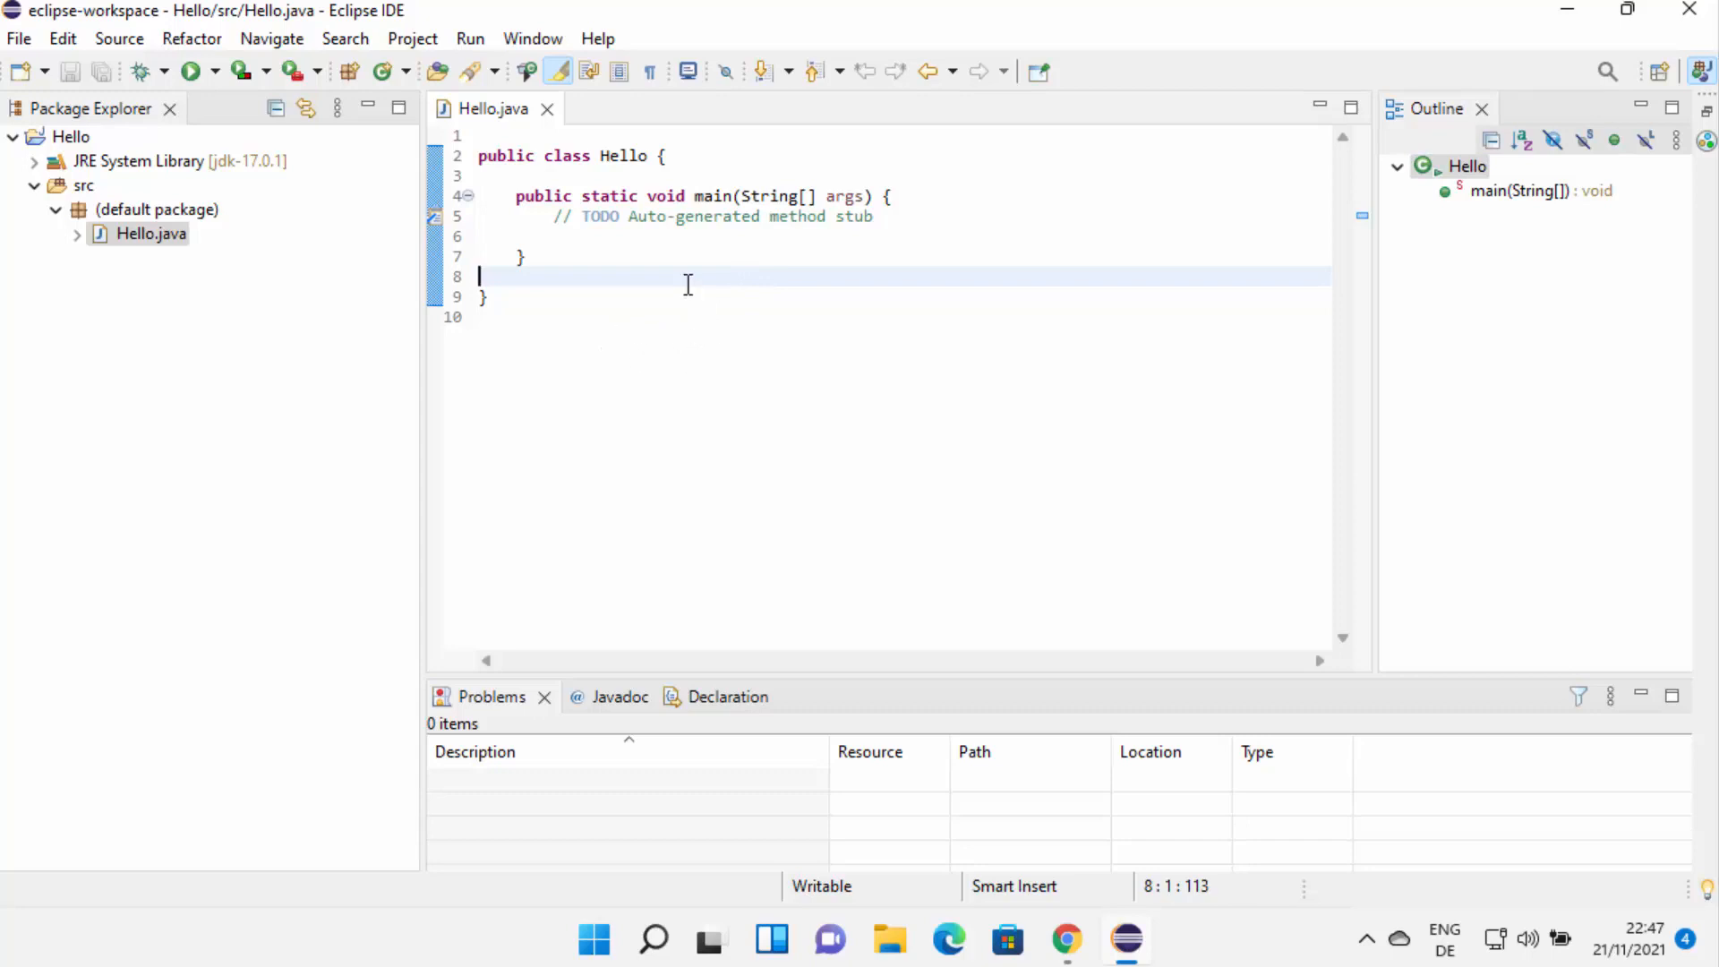
click(598, 320)
drag(598, 321, 461, 154)
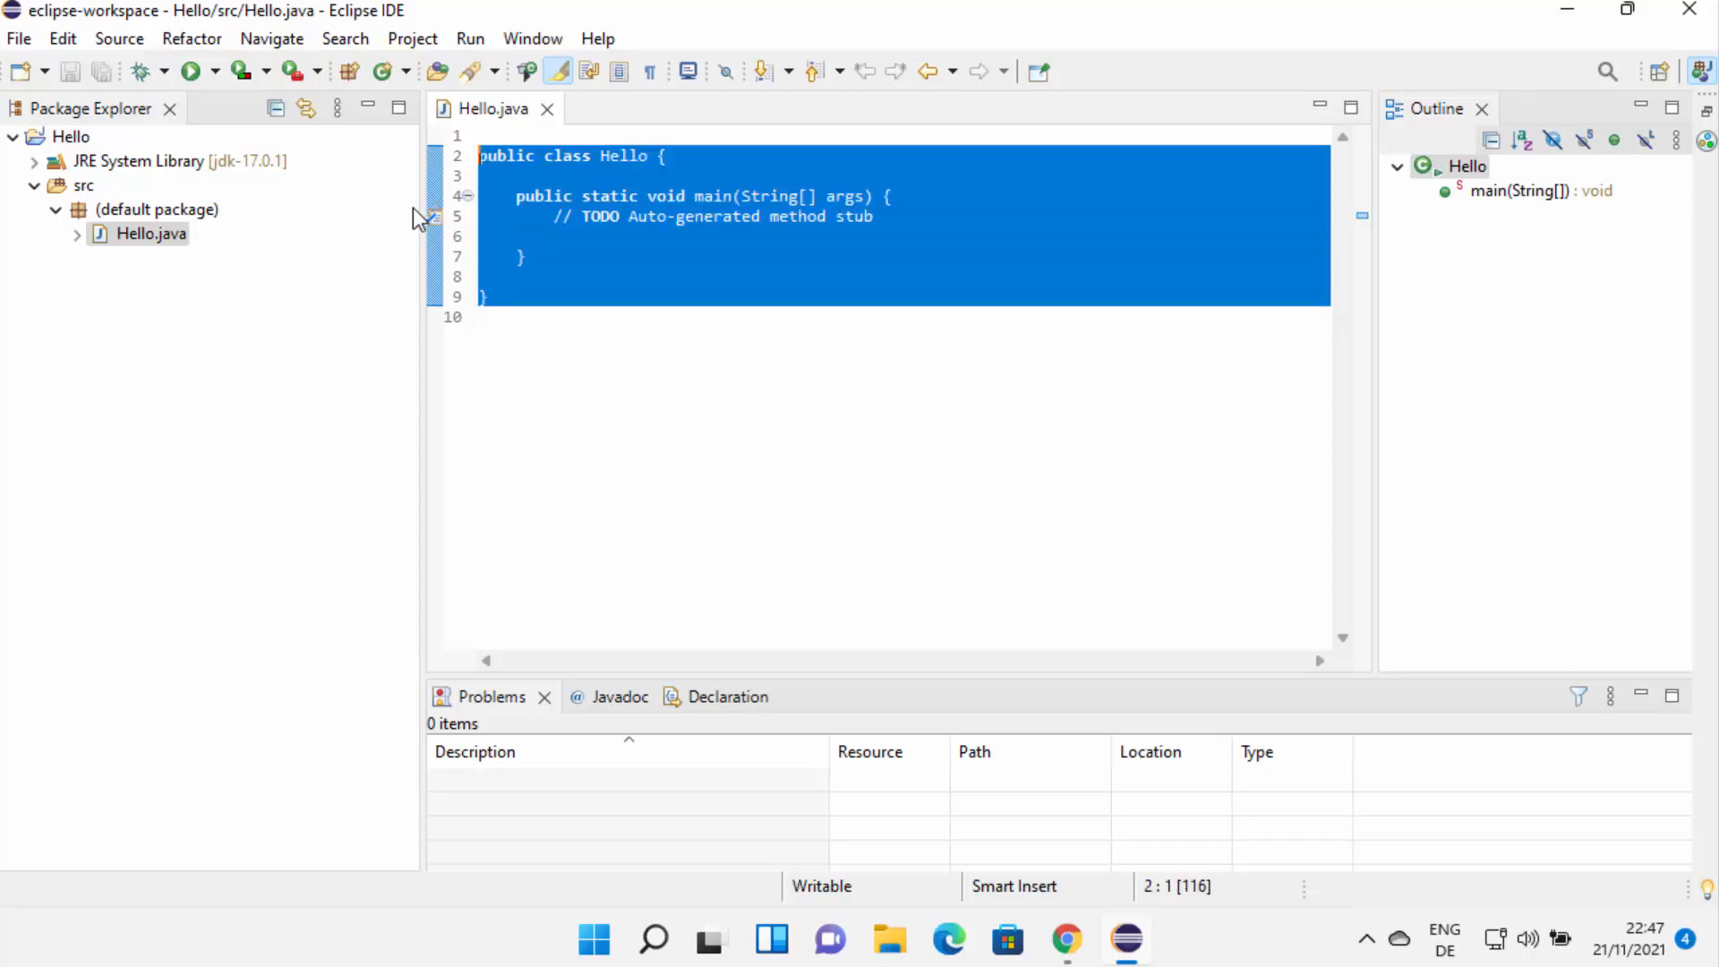
drag(421, 224, 308, 225)
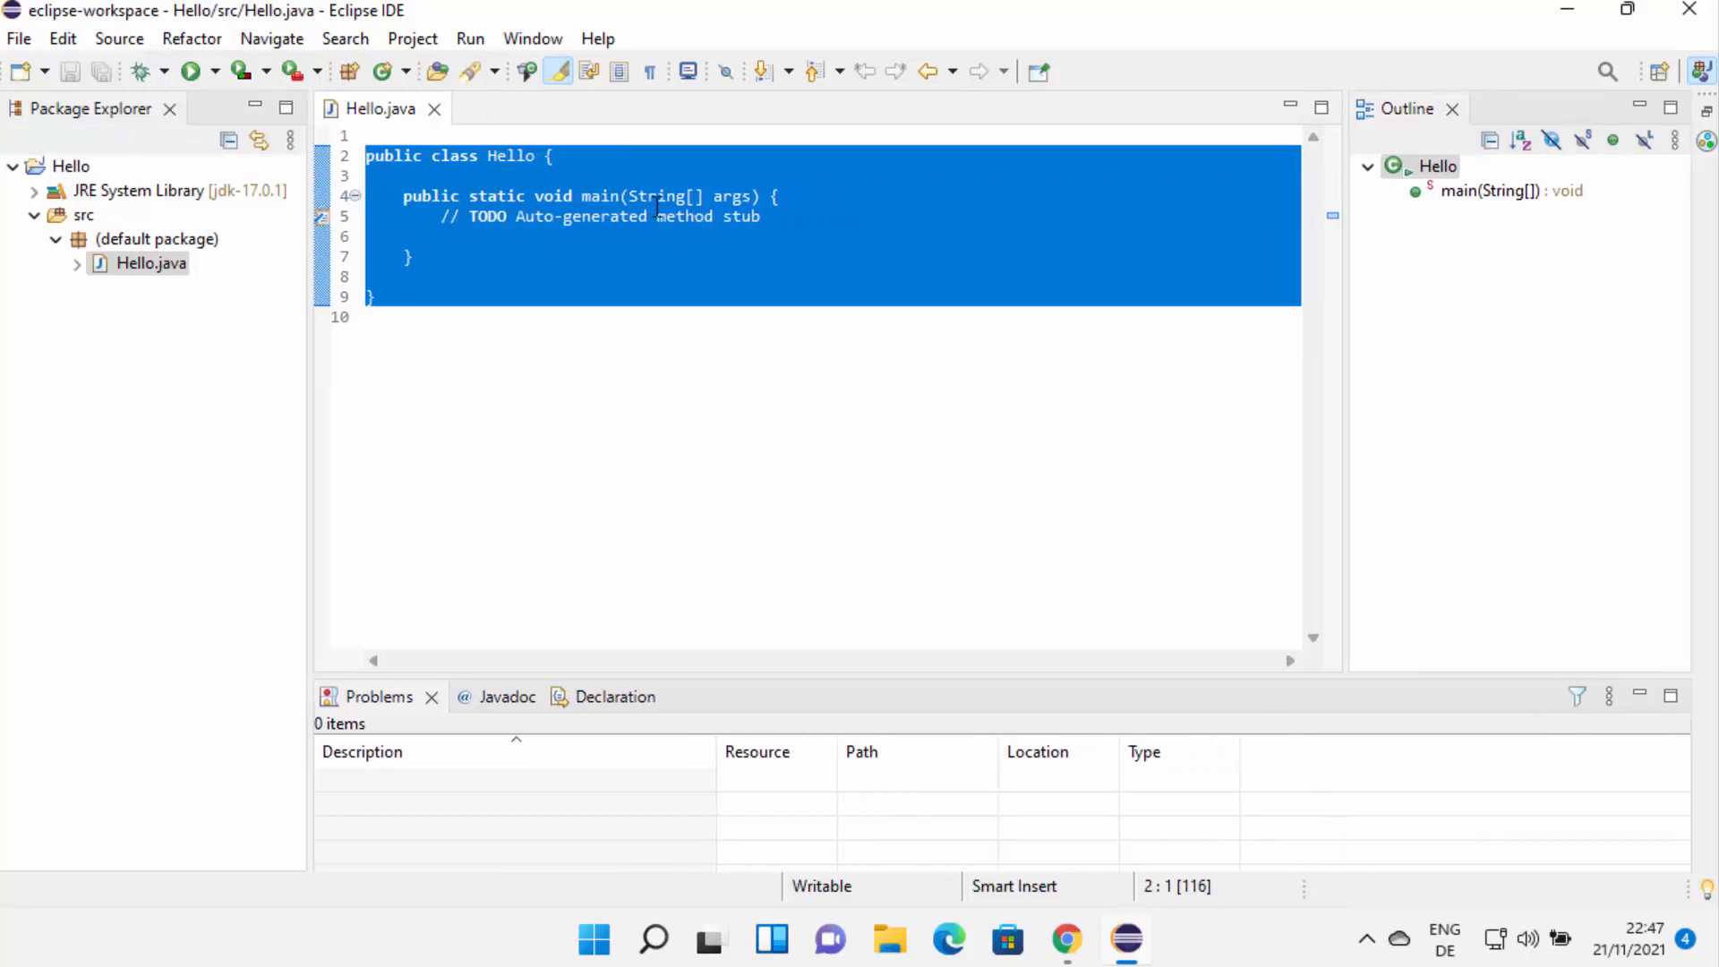
click(547, 217)
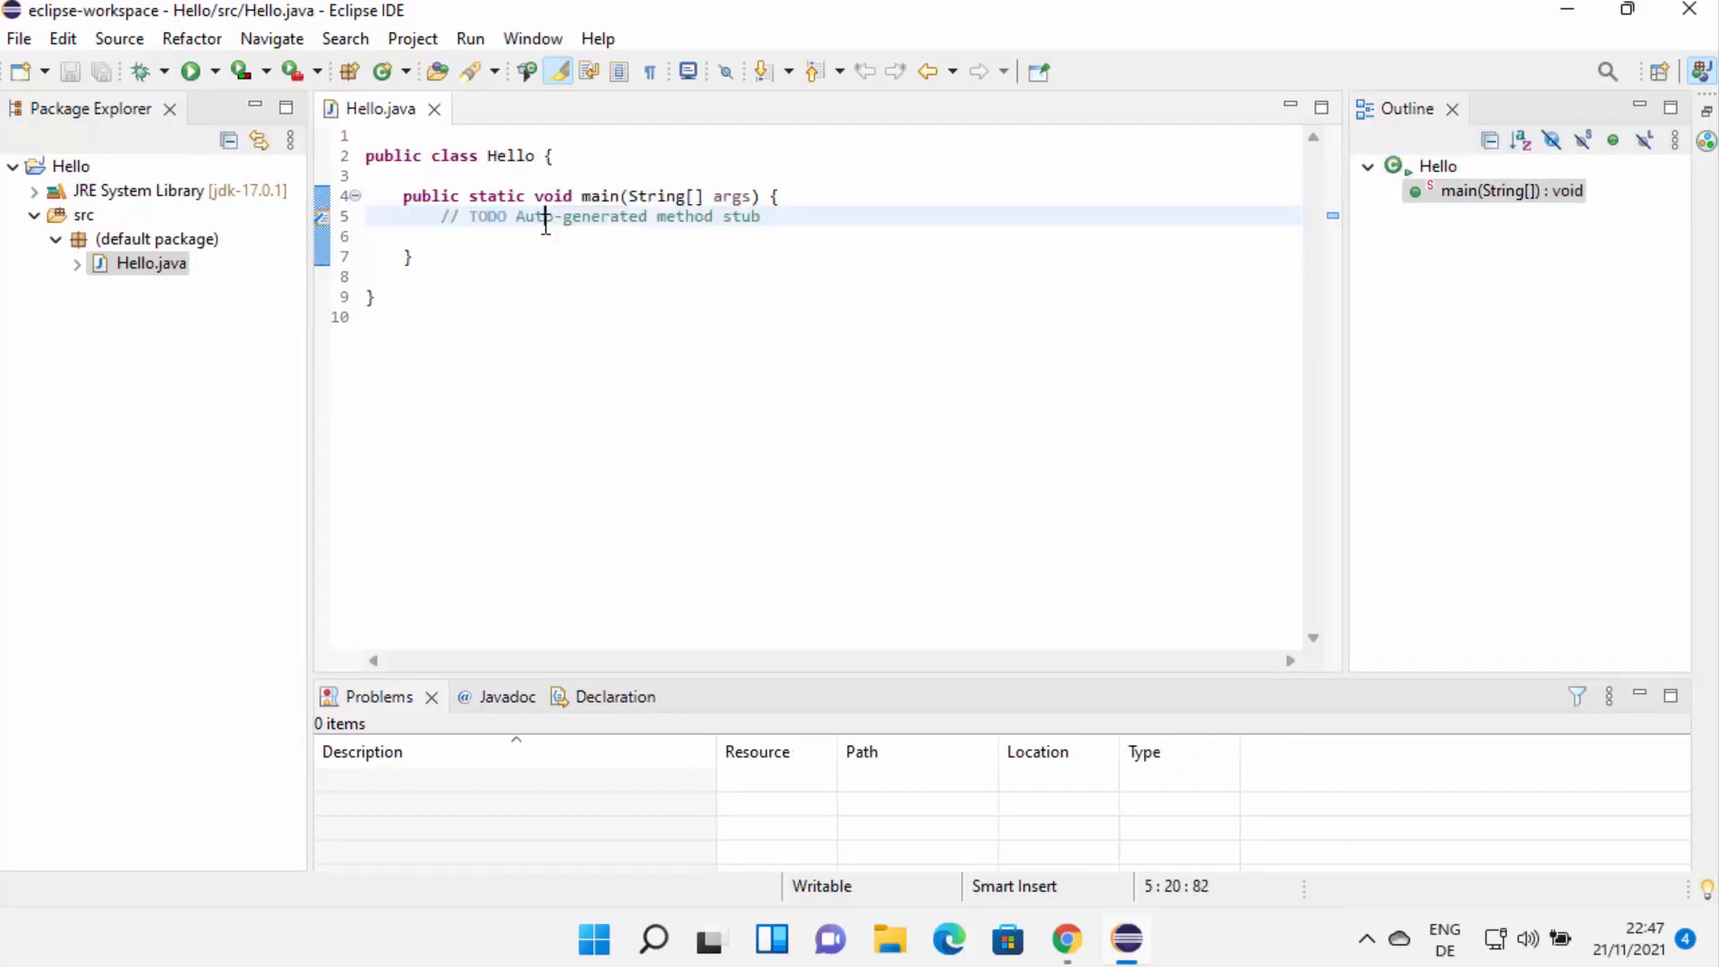
click(564, 309)
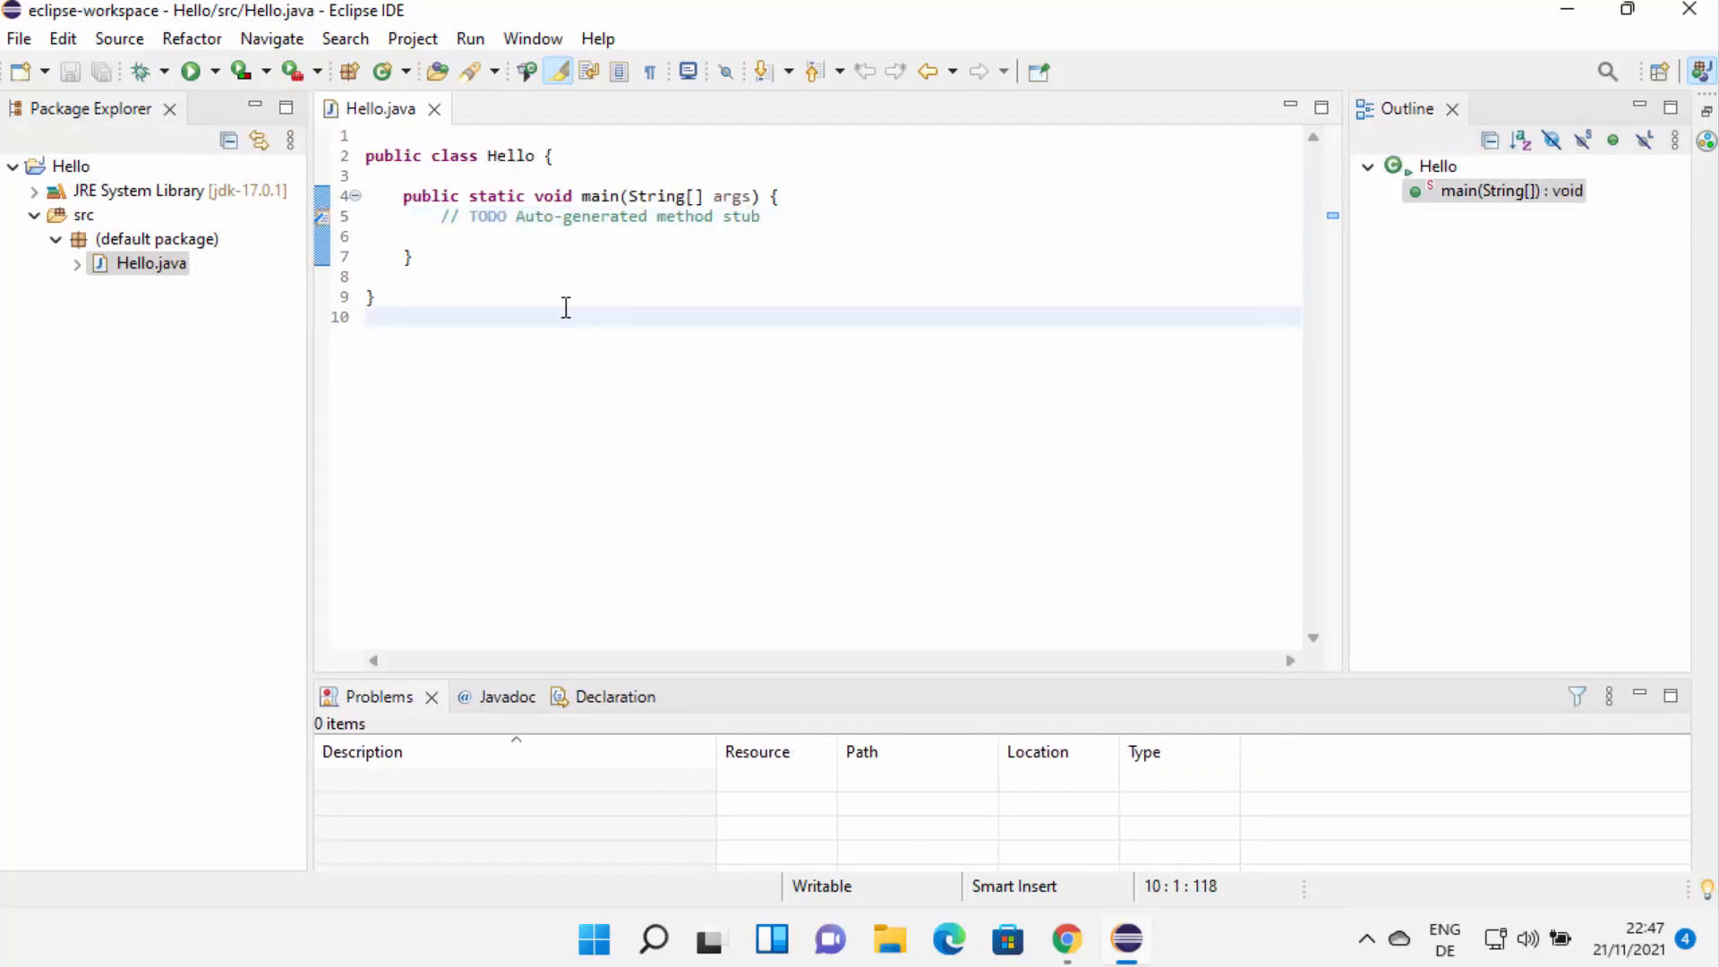
Open the Colors and Fonts preferences under General > Appearance
click(533, 40)
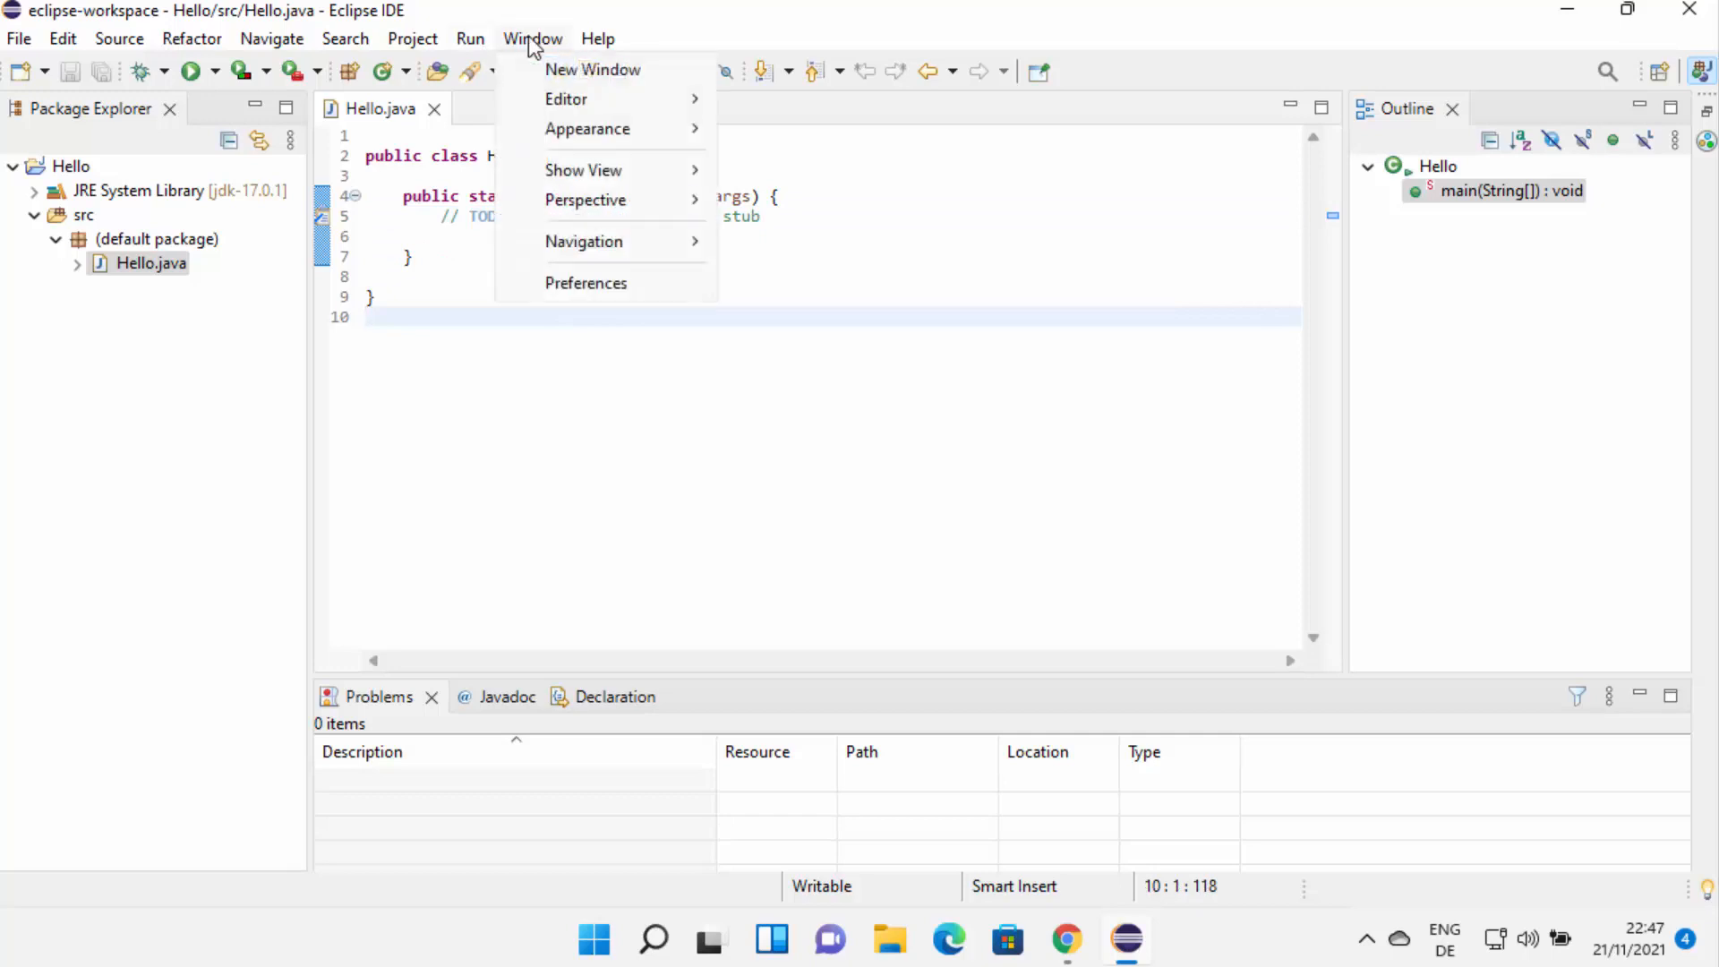
click(592, 287)
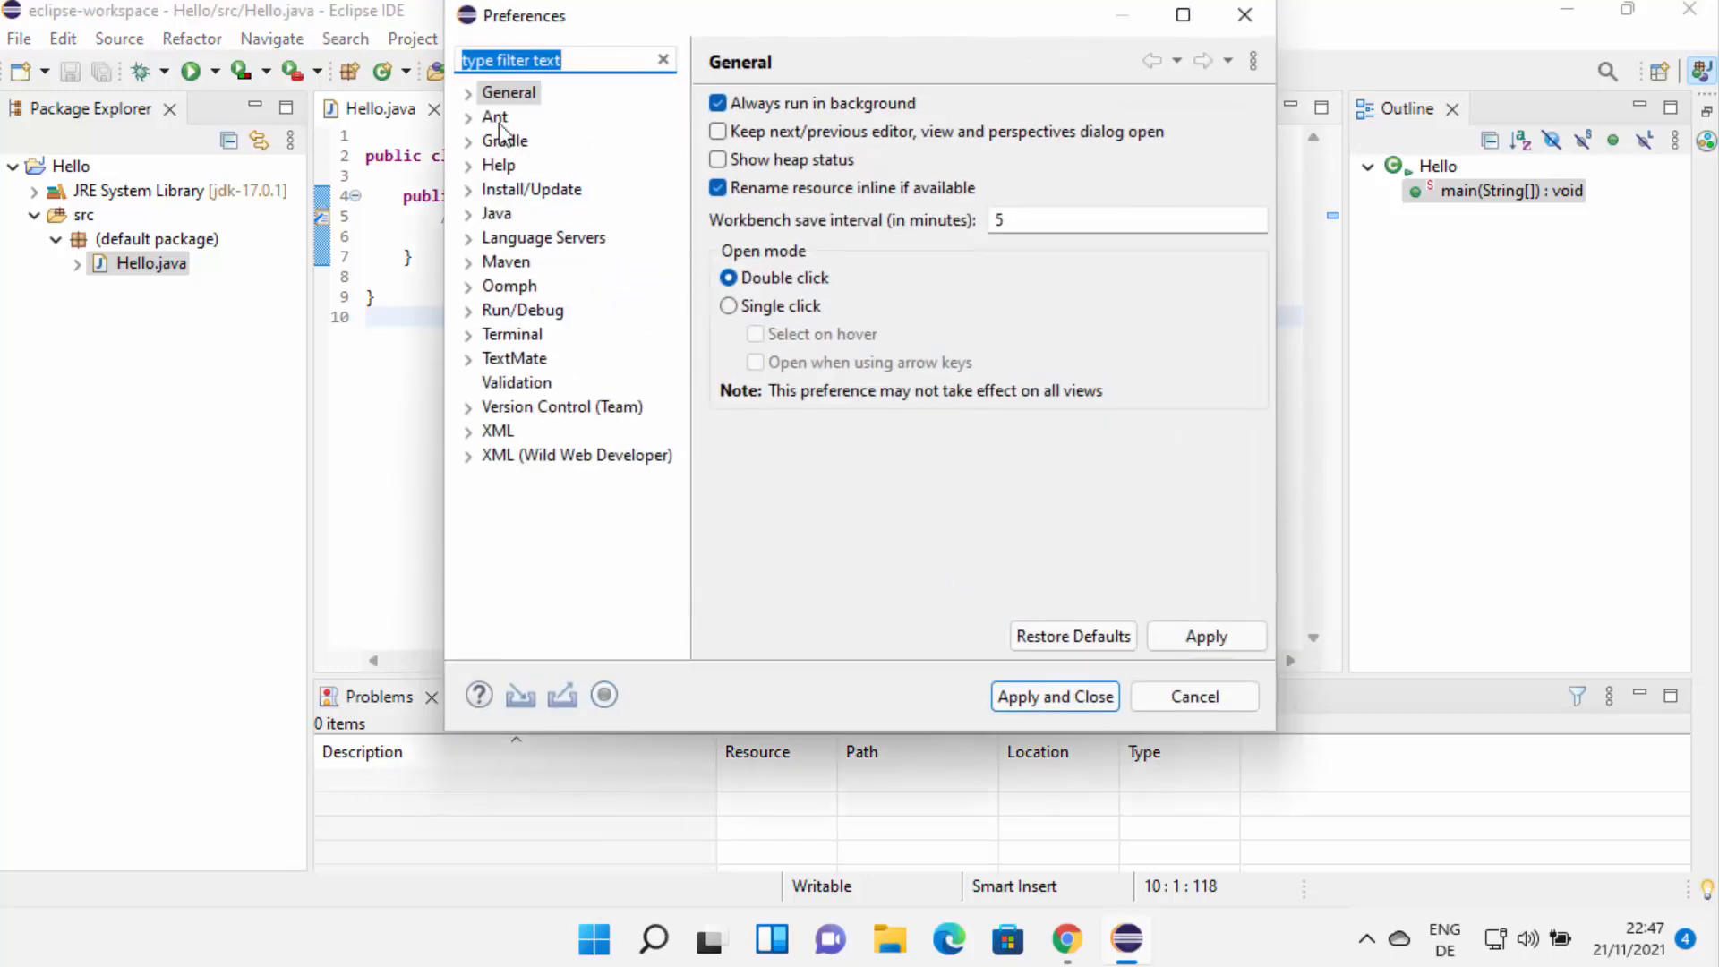
click(507, 91)
click(468, 93)
click(530, 118)
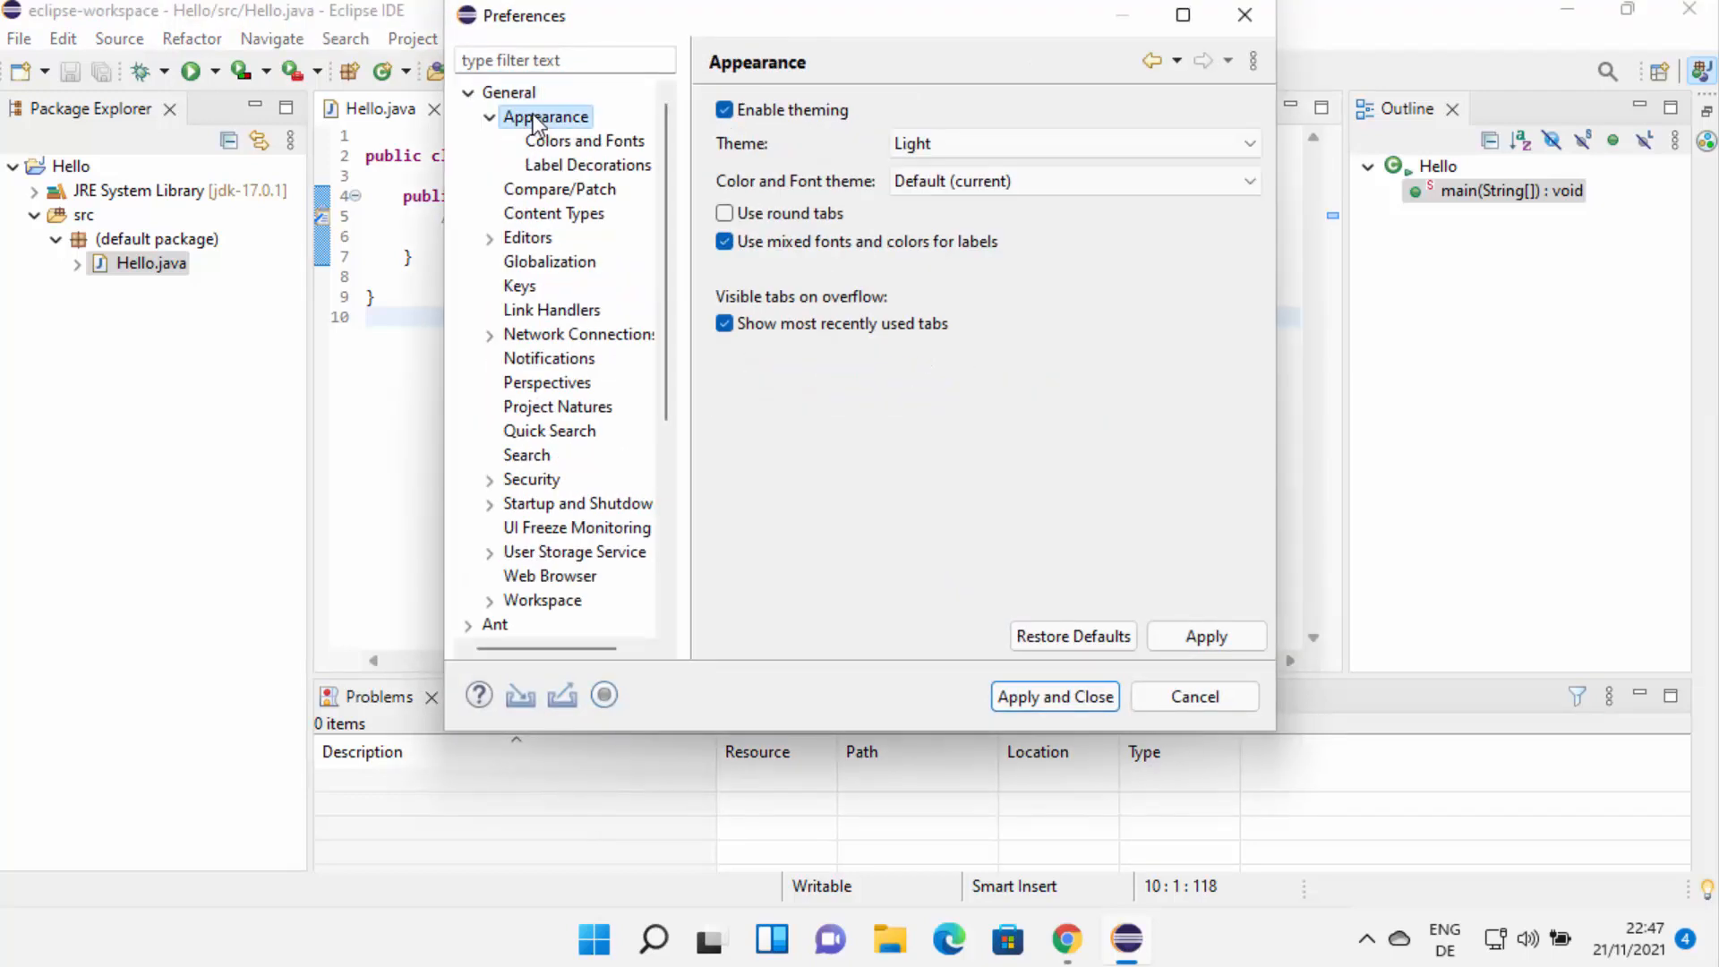
click(489, 118)
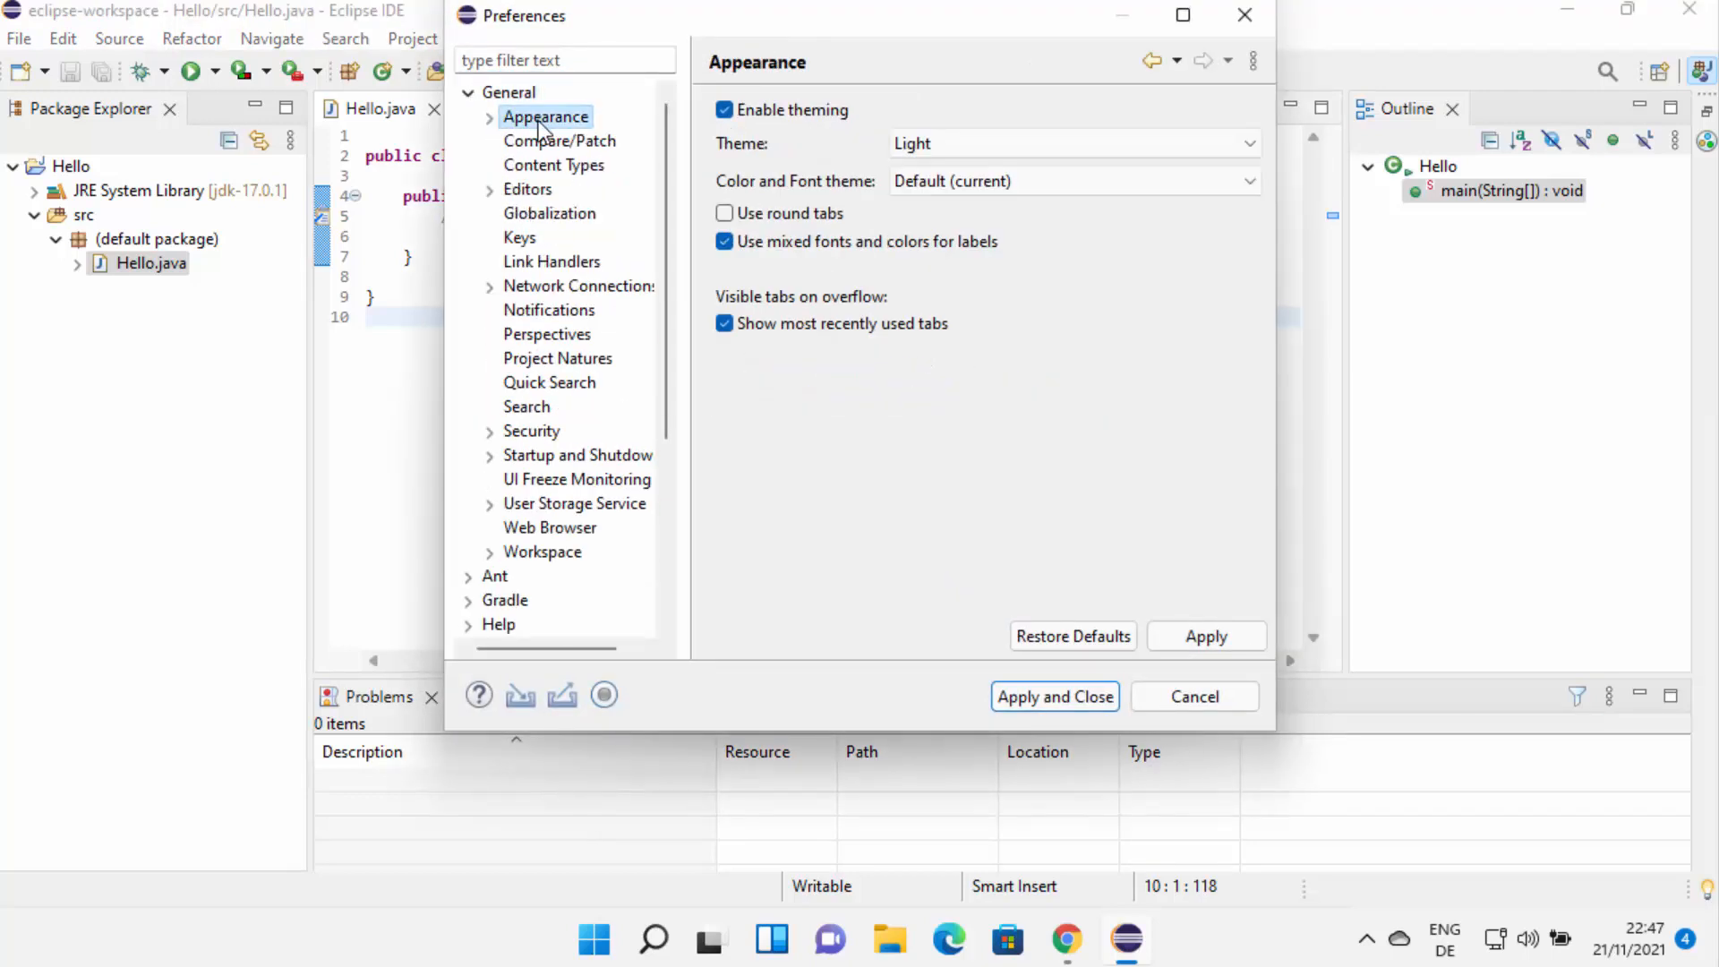
click(490, 118)
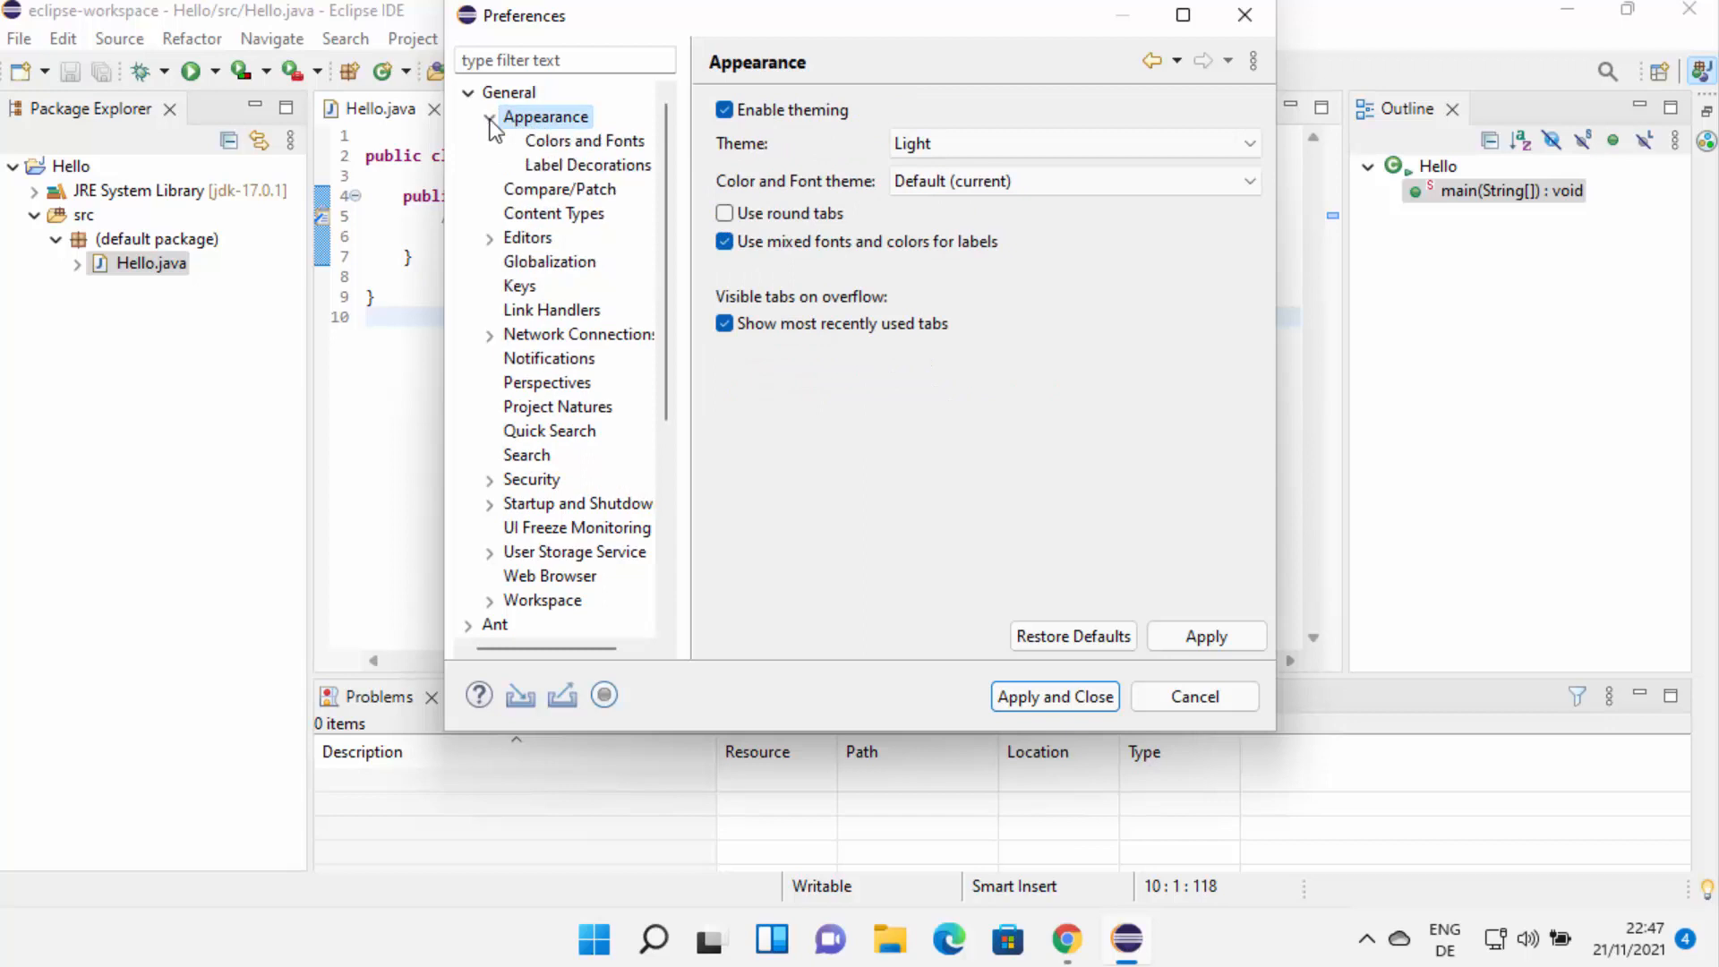
click(569, 143)
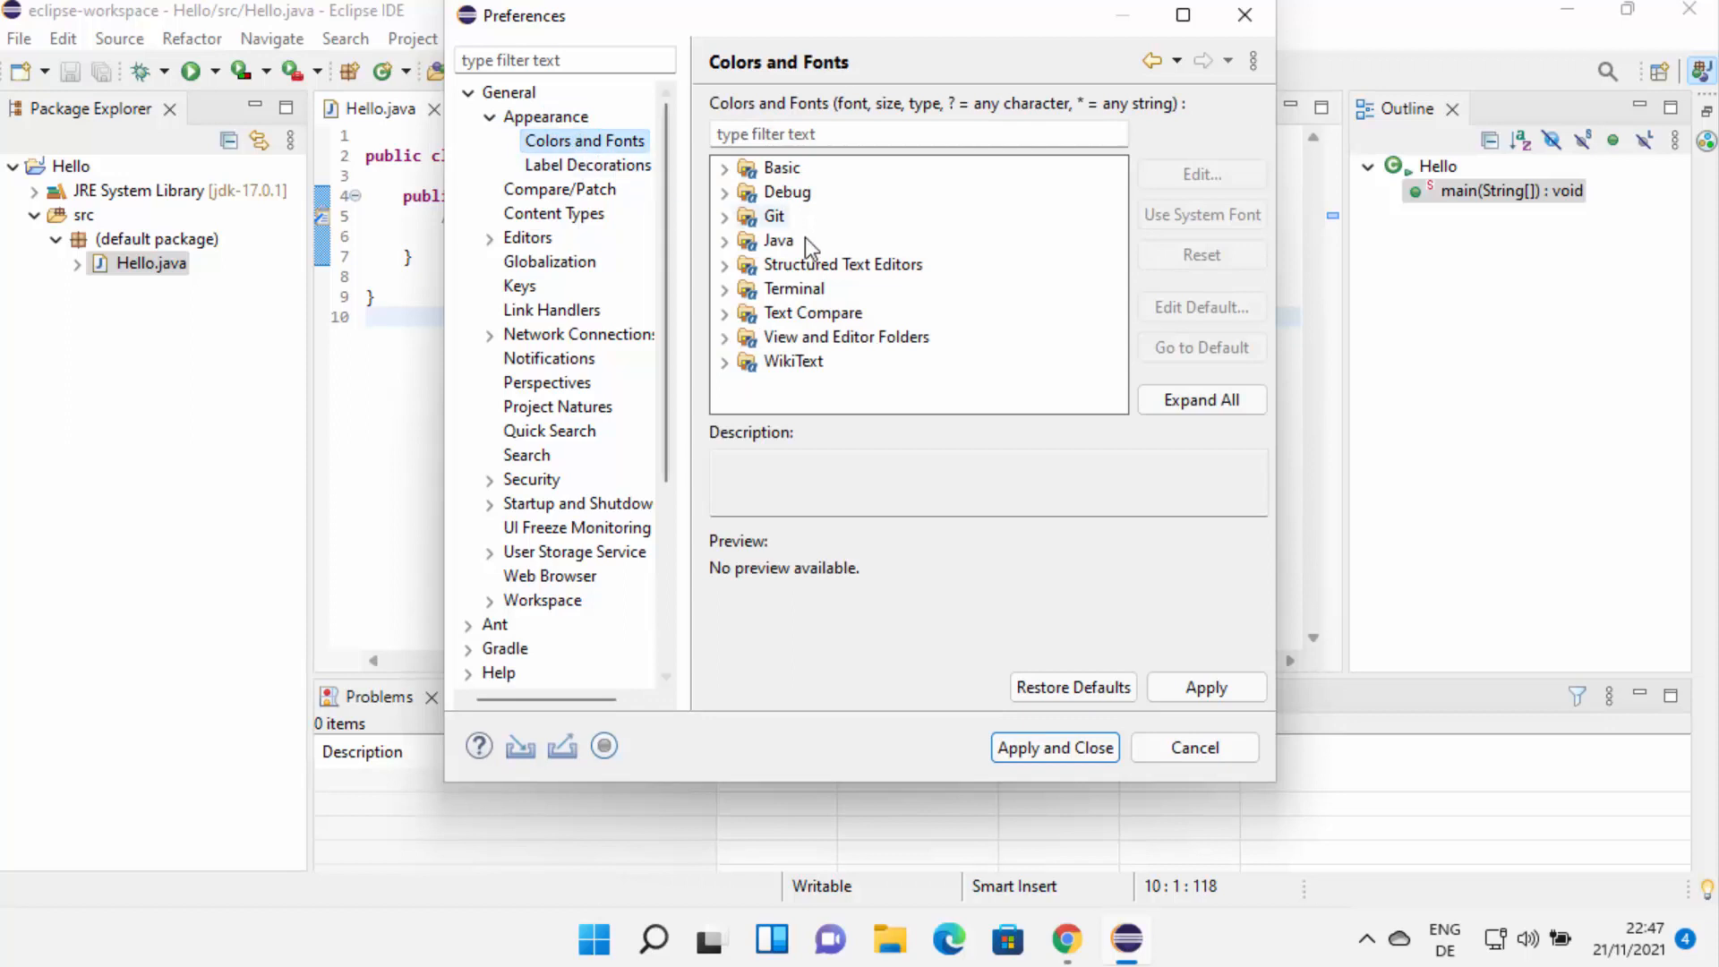
Set the Java Editor Text Font to Consolas Regular at size 16, then apply and close the preferences
click(726, 242)
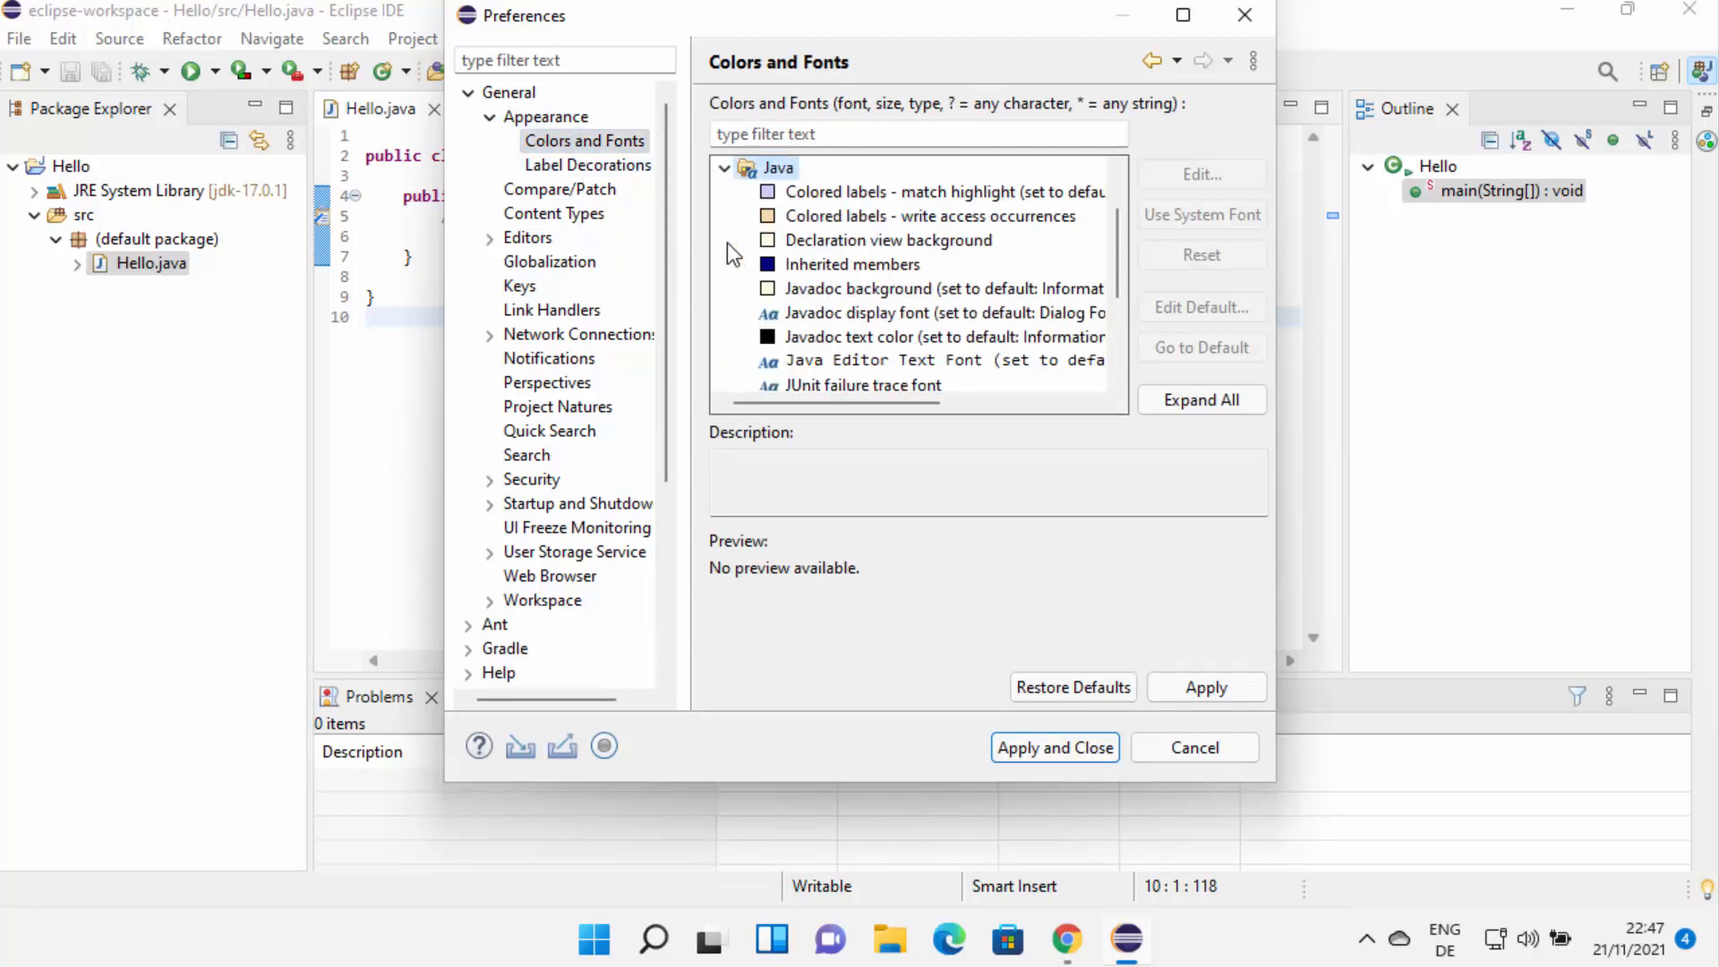
click(797, 361)
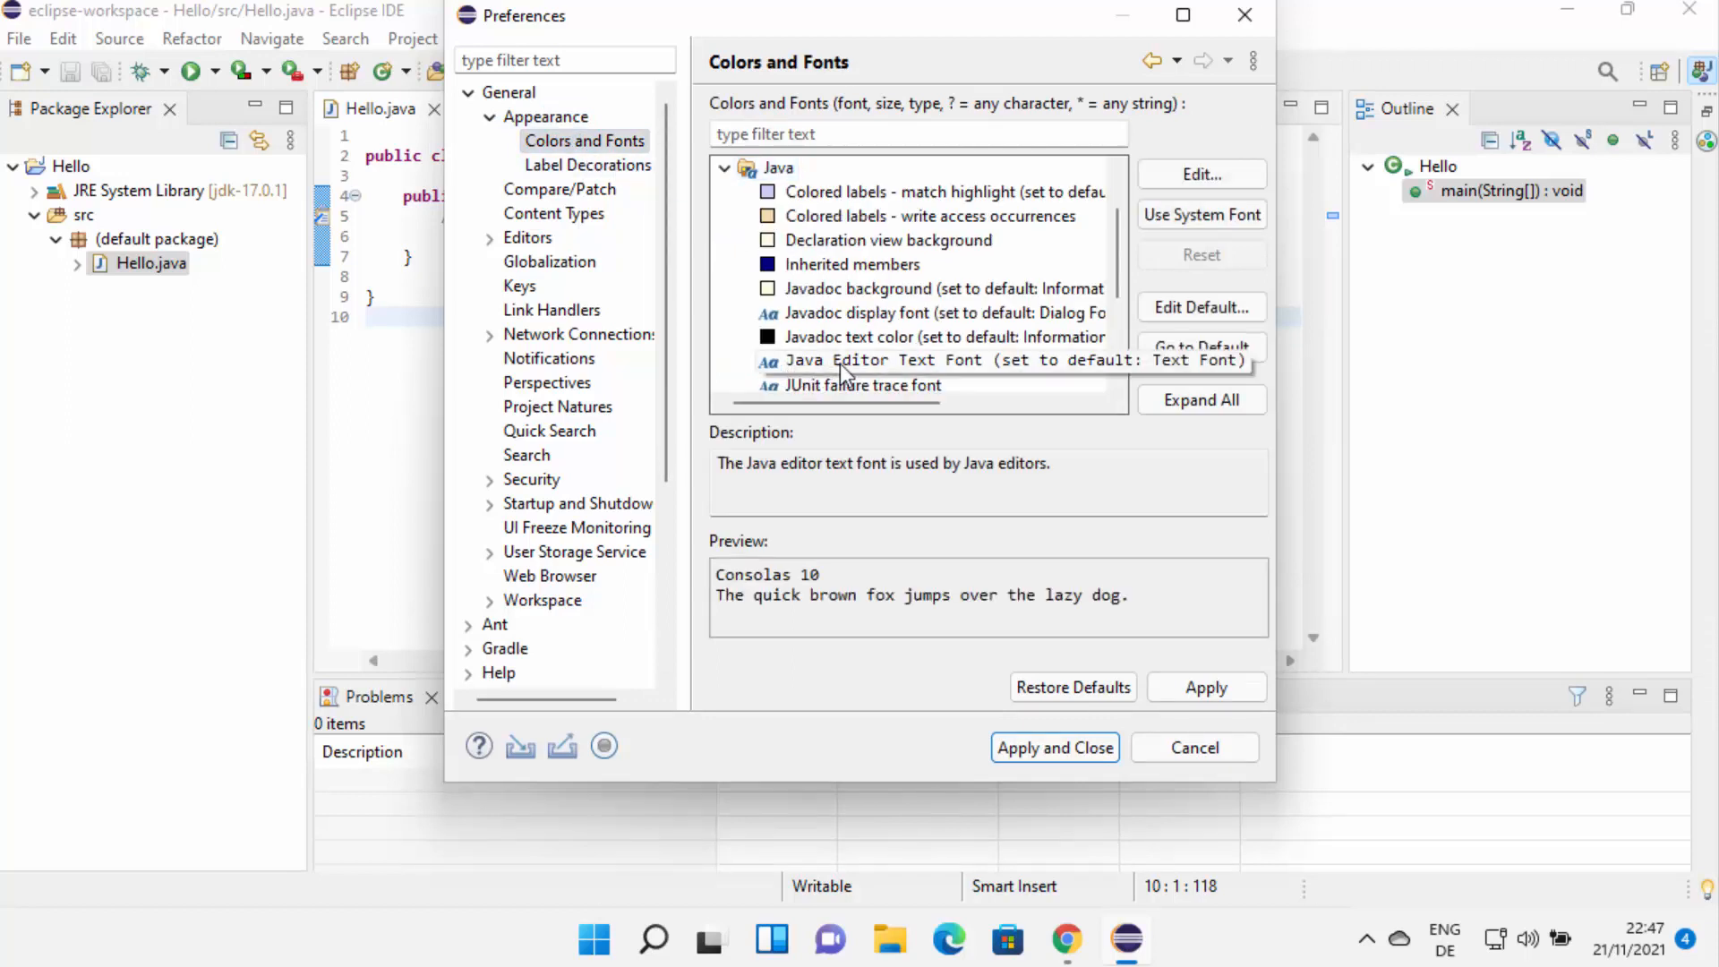
click(1203, 175)
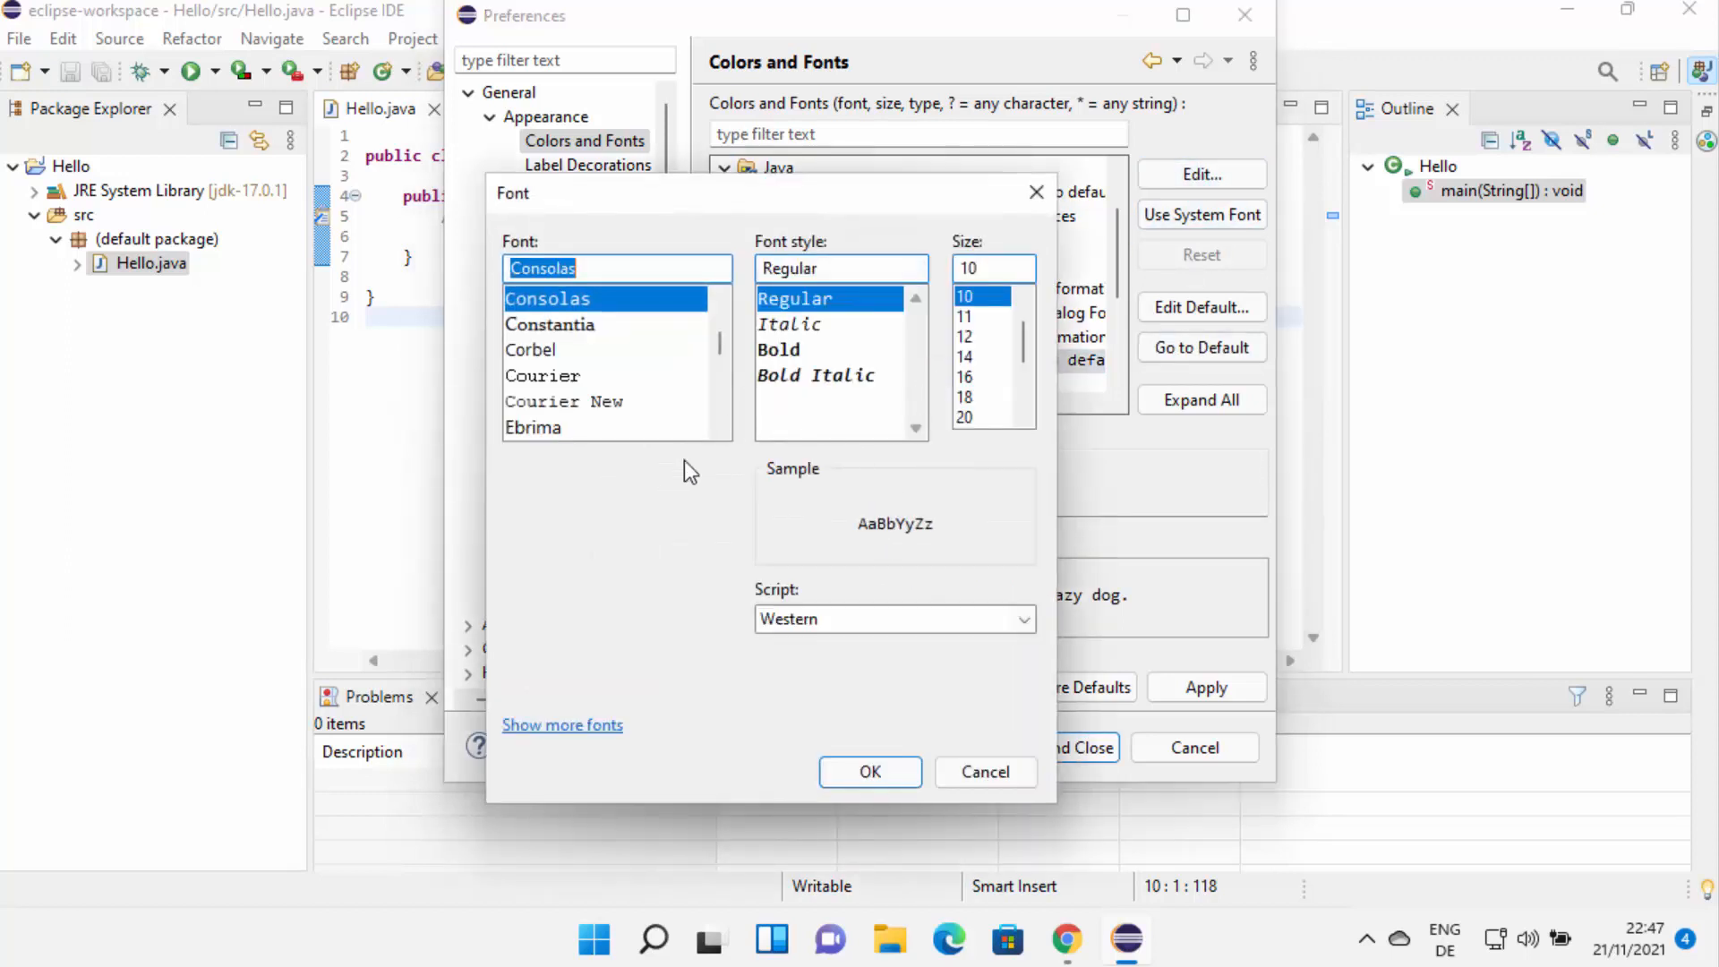
click(969, 395)
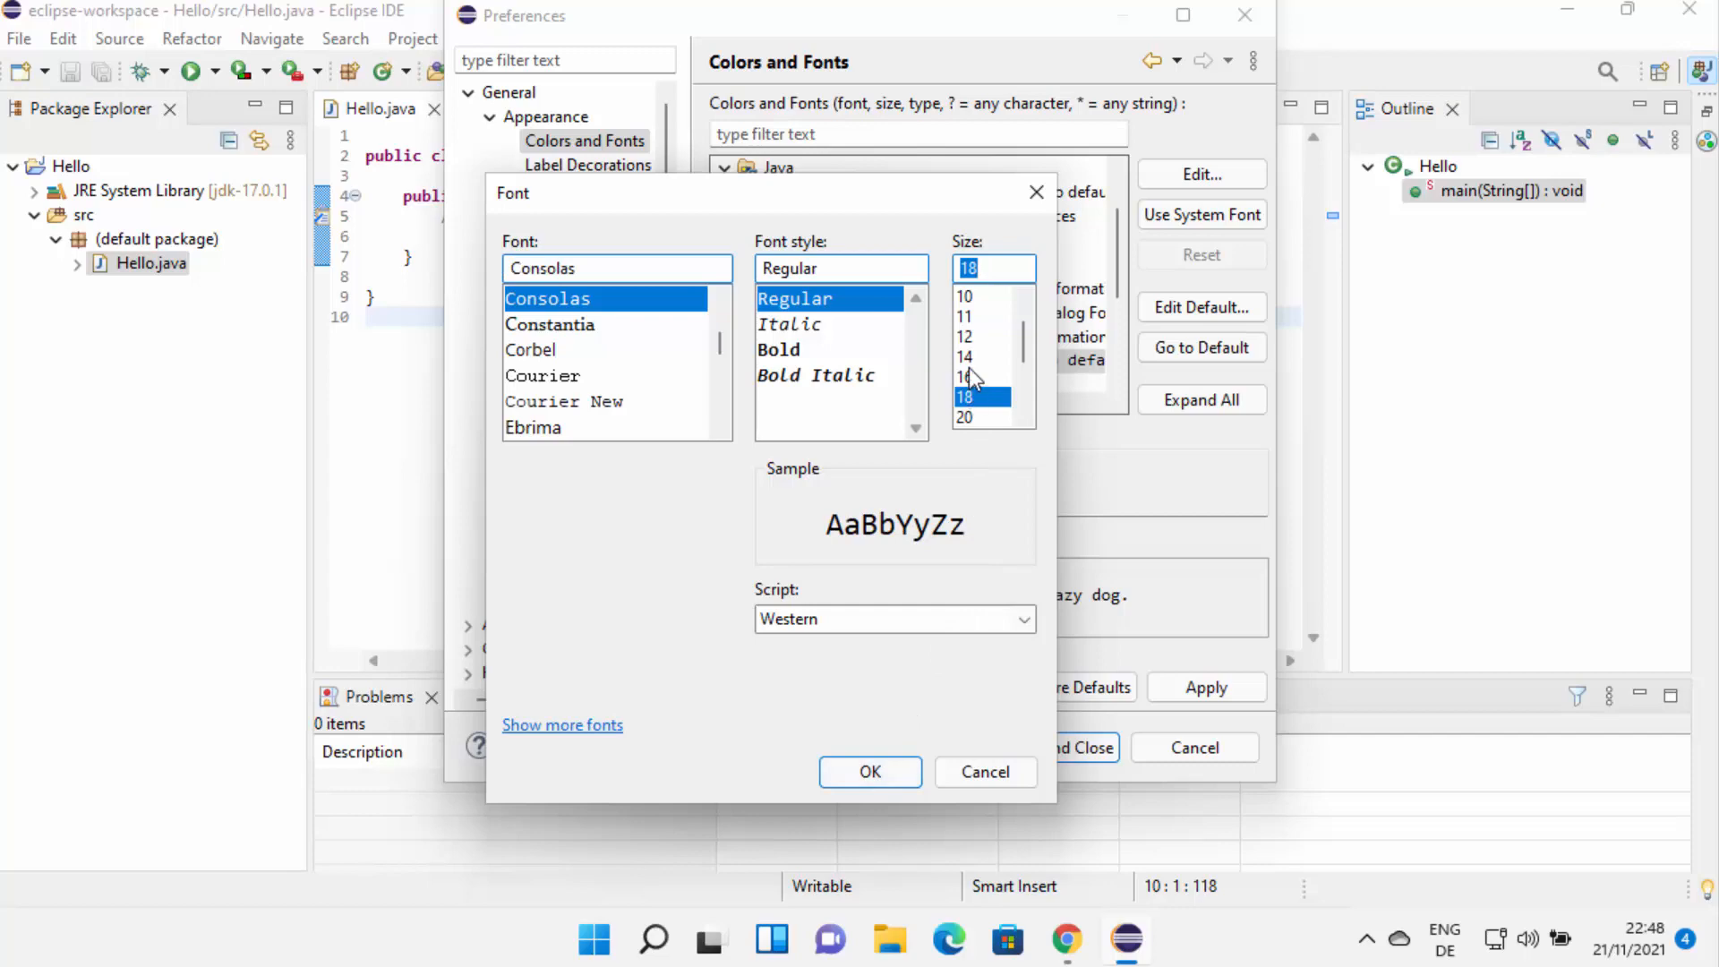
click(880, 772)
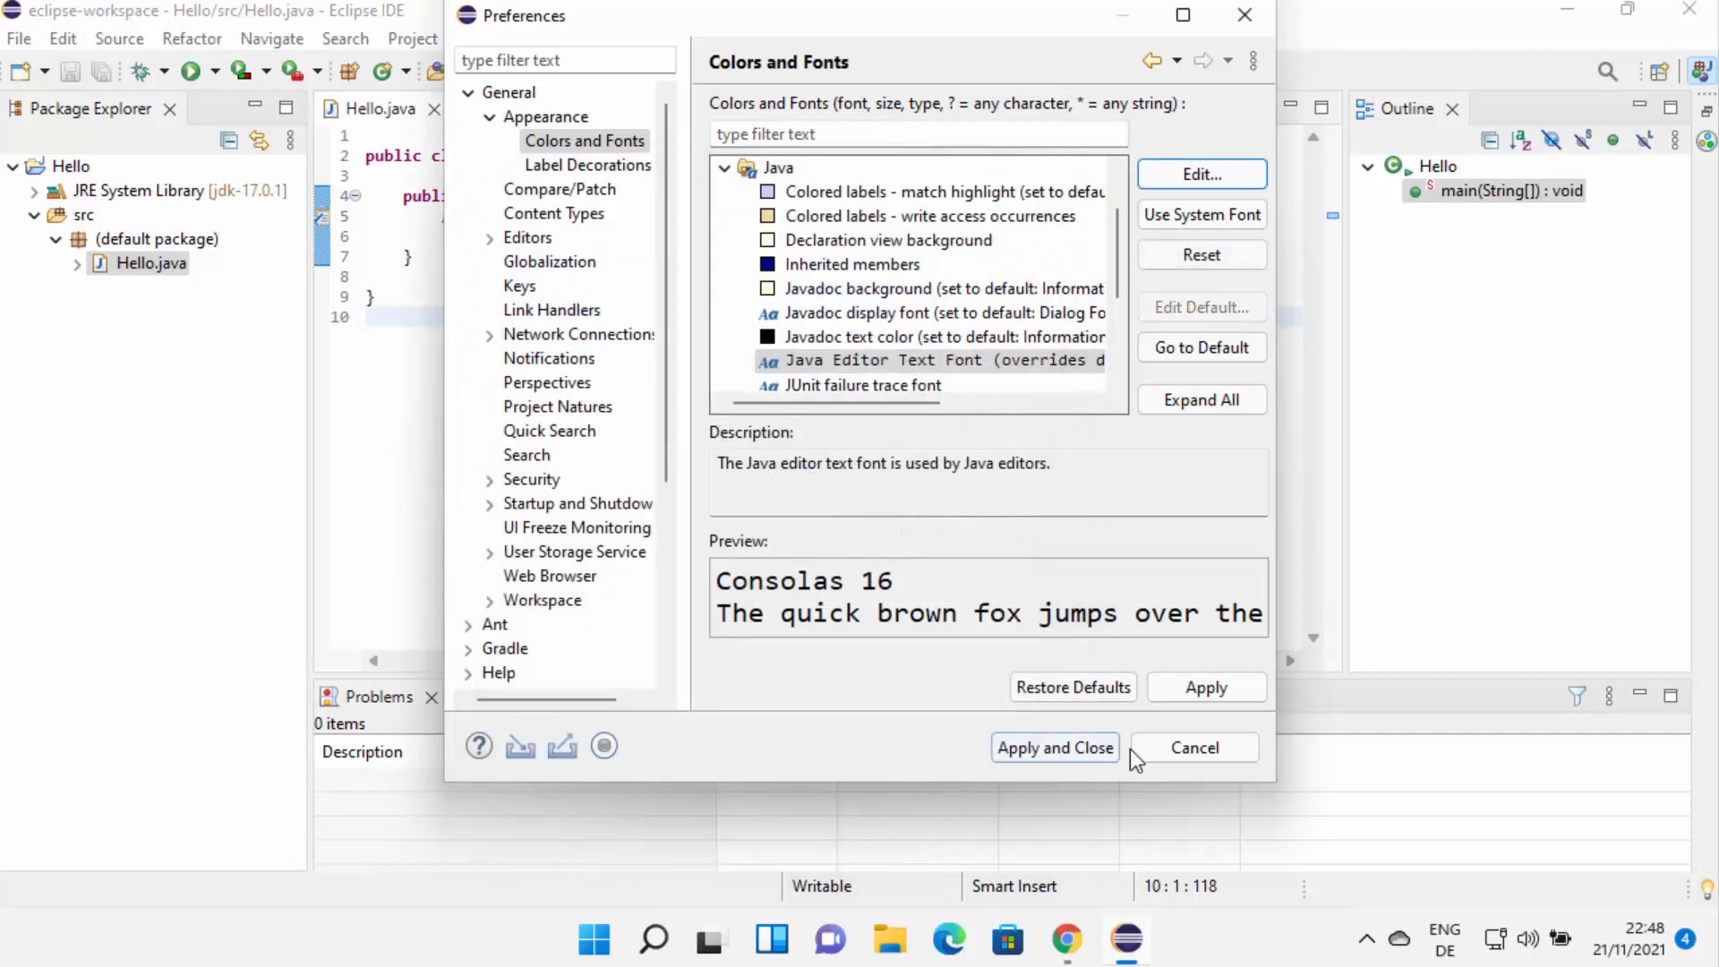
click(1202, 688)
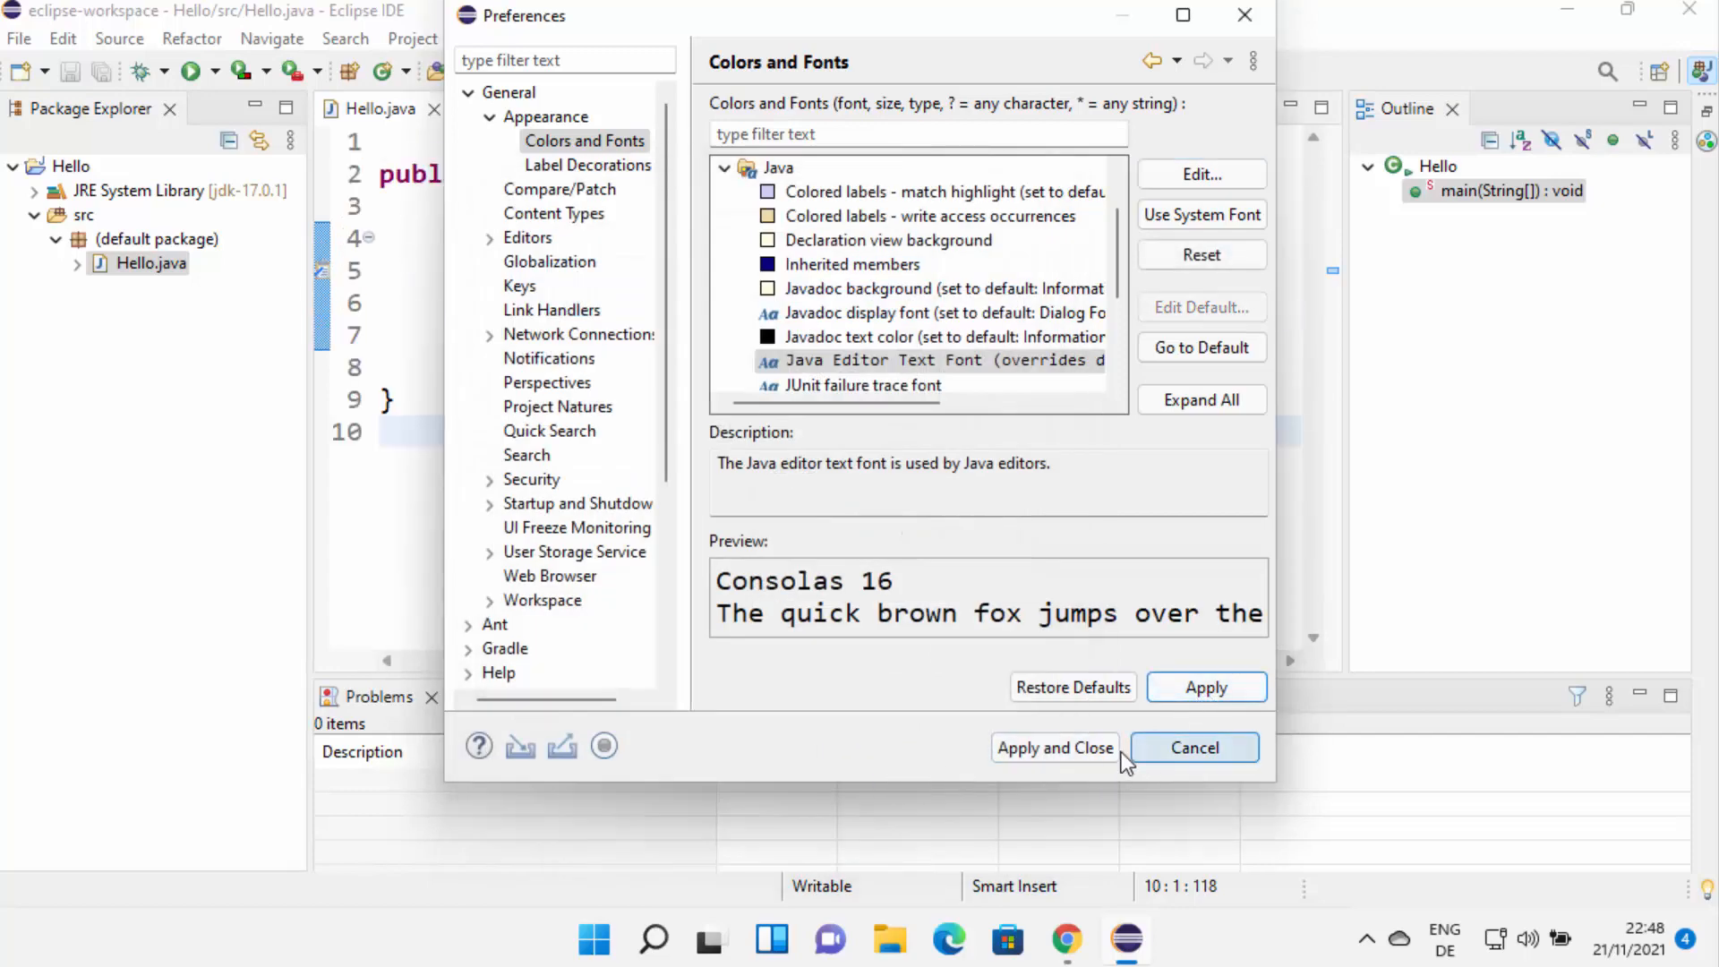
click(1078, 754)
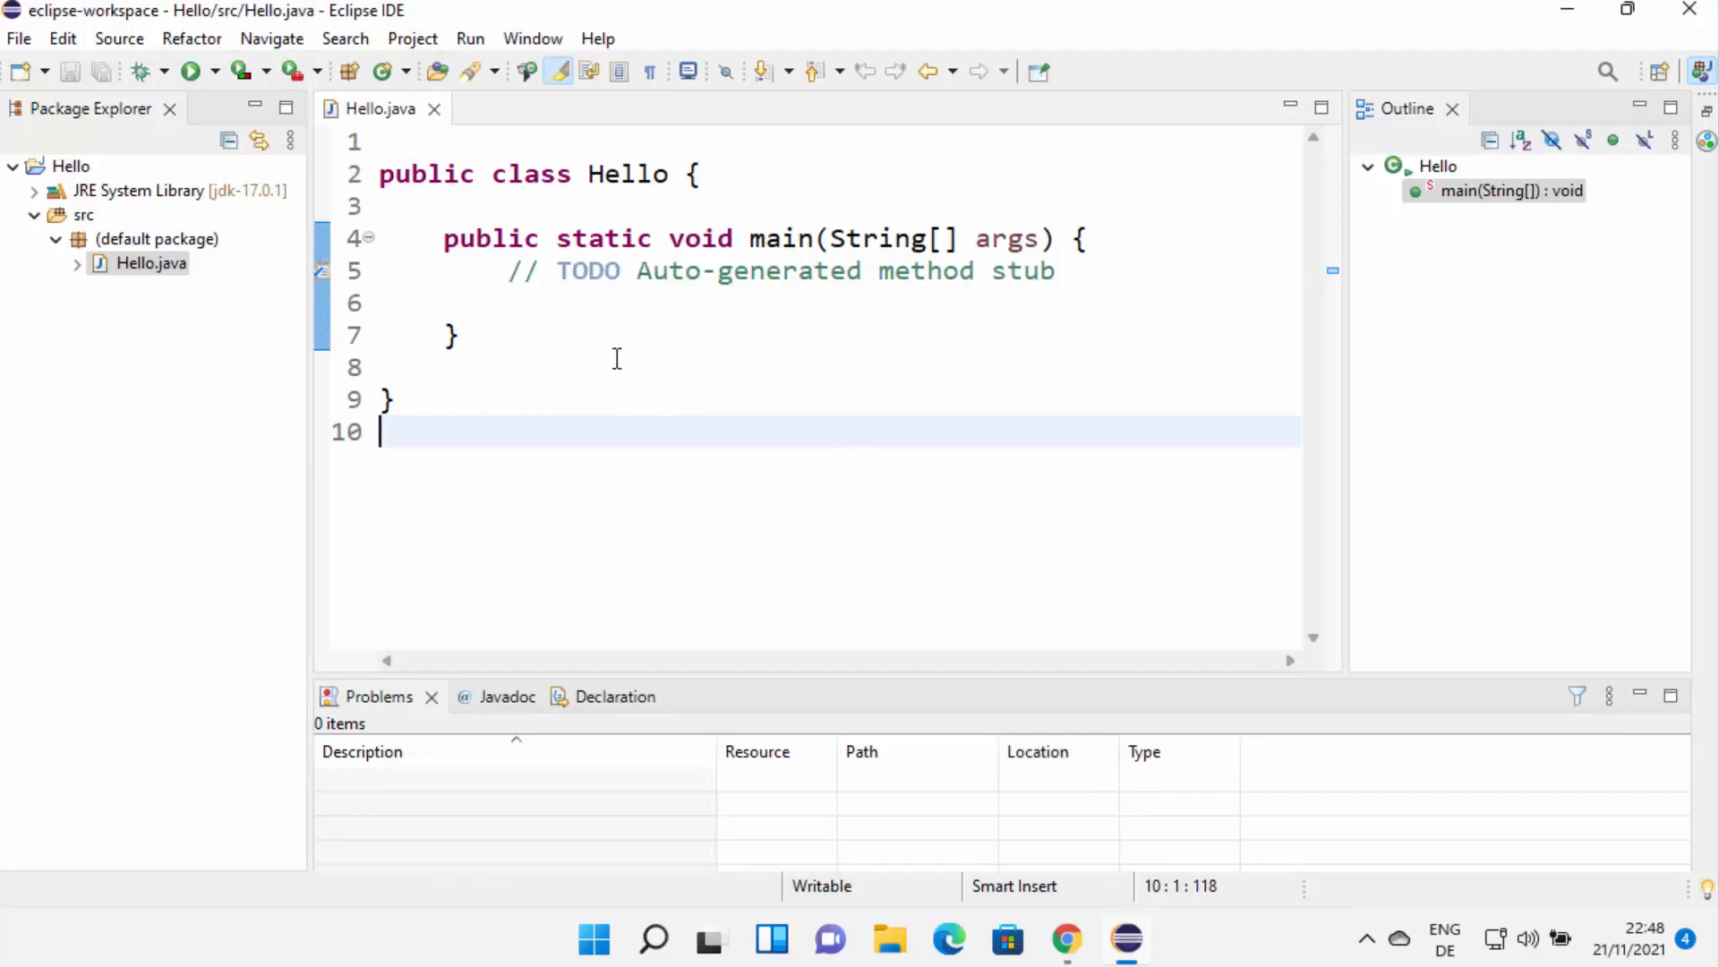
Replace the TODO comment in the main method with the statement System.out.println();
drag(1059, 272, 518, 273)
key(Delete)
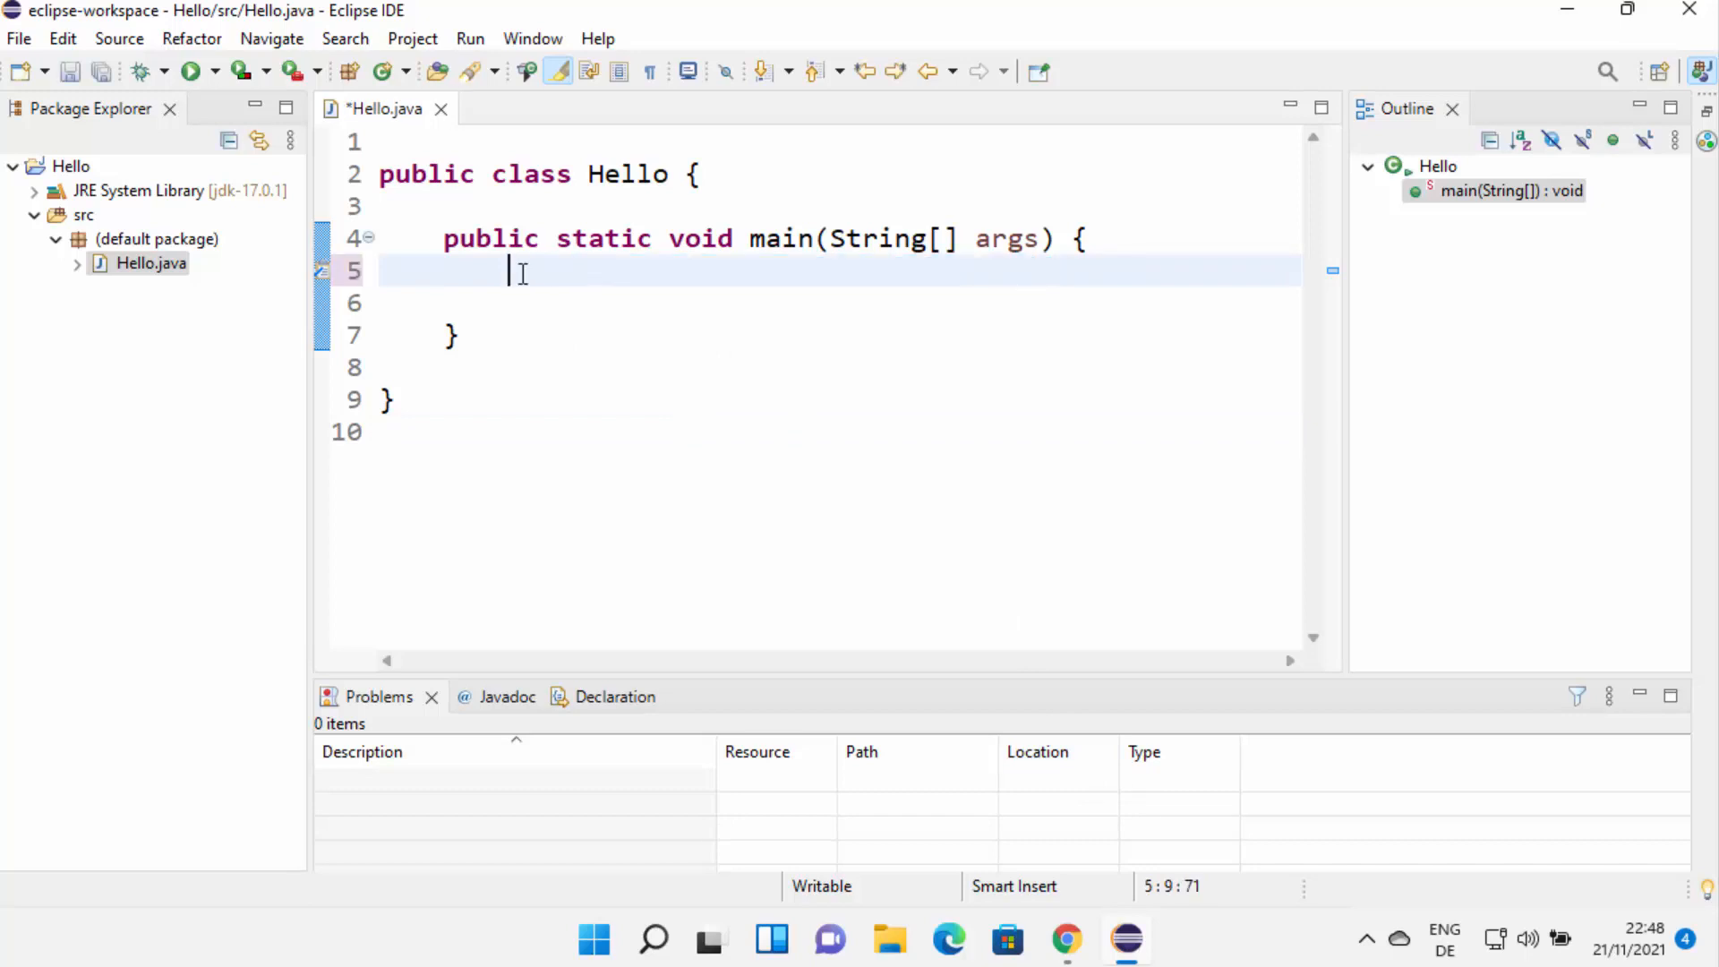
key(ctrl+space)
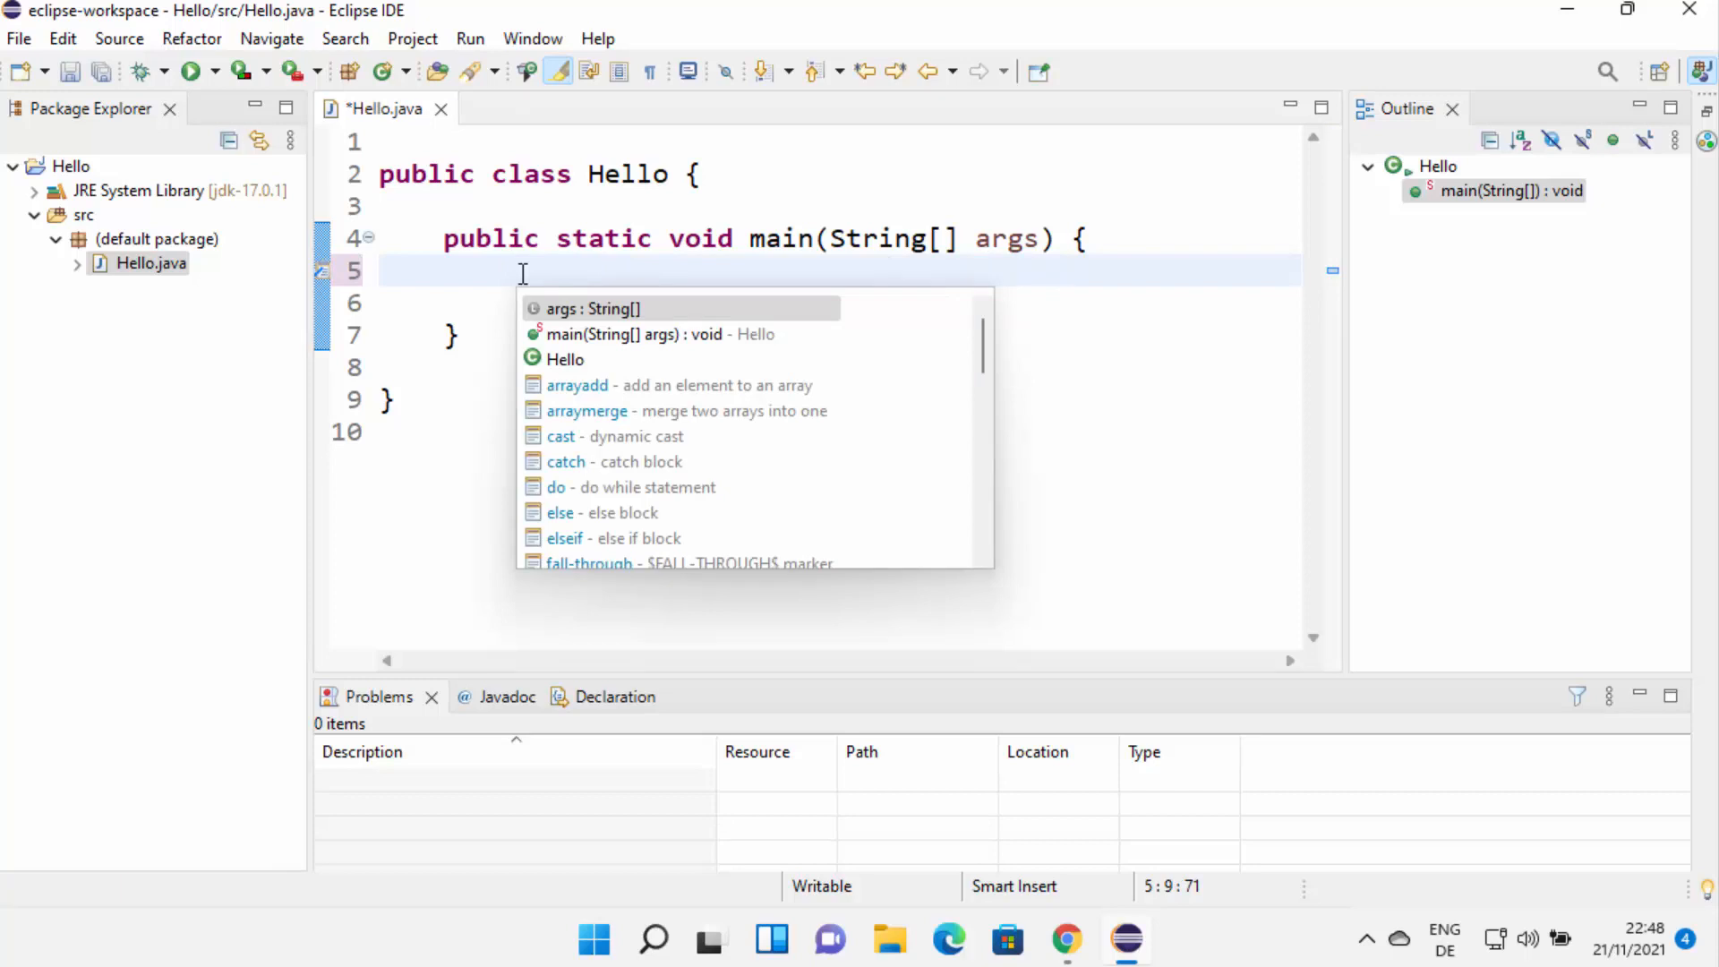
text(Syst)
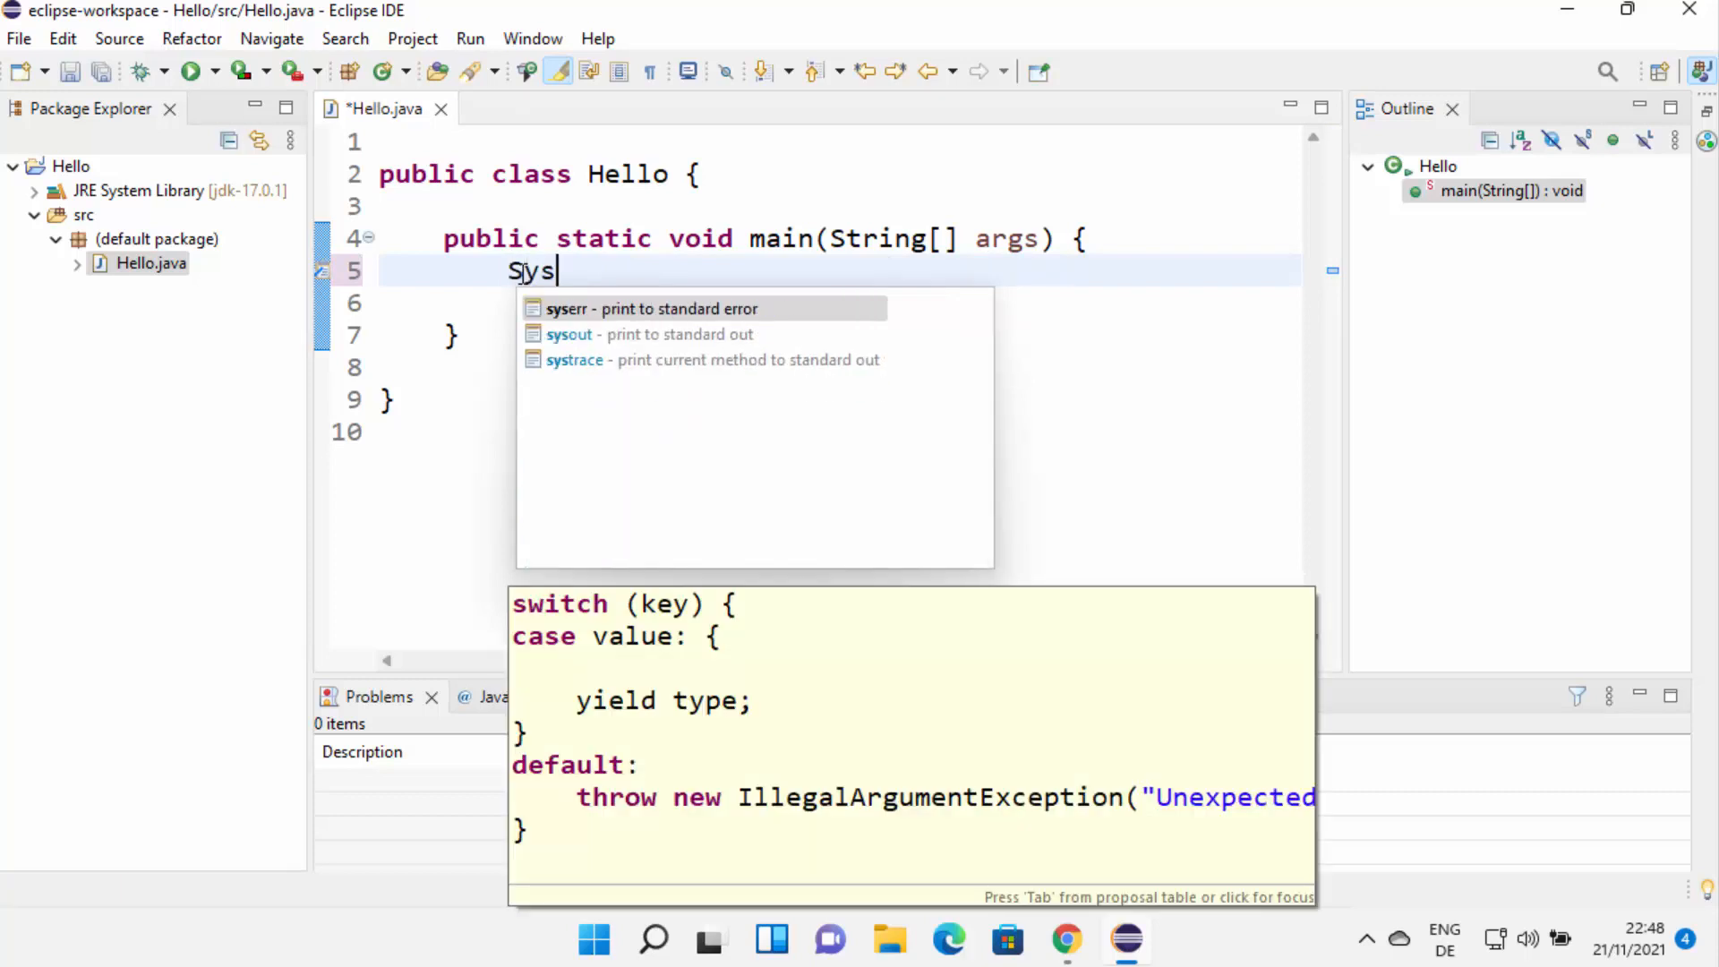
text(em.out.)
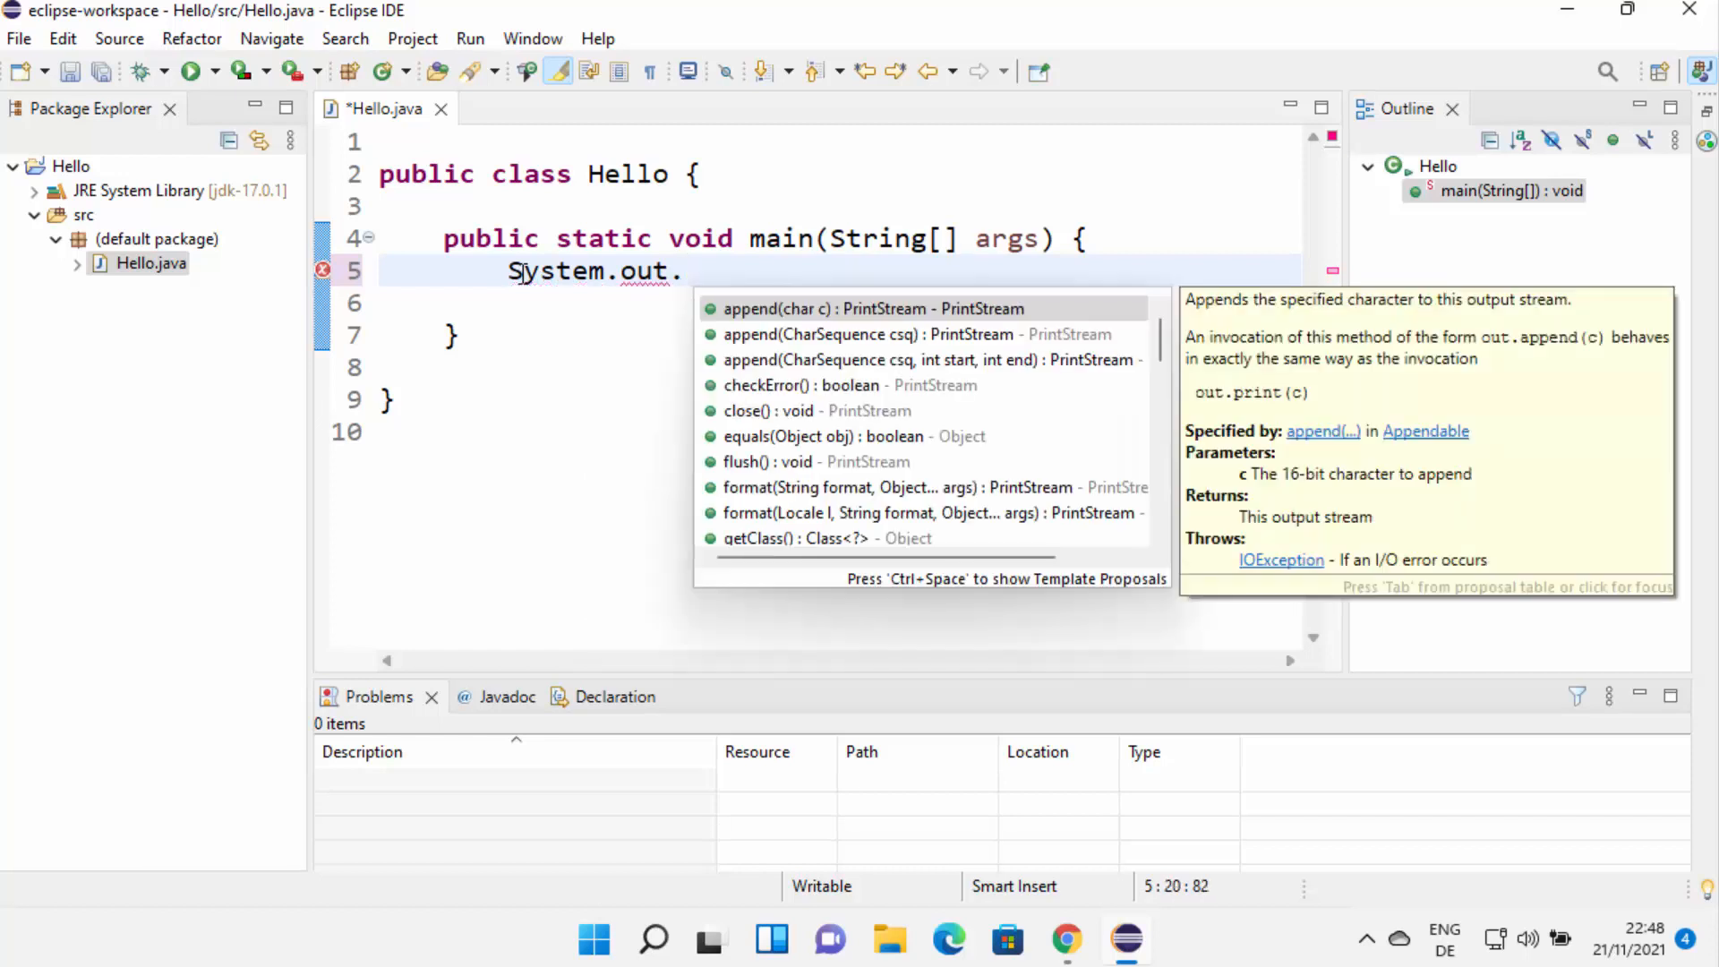
text(println();)
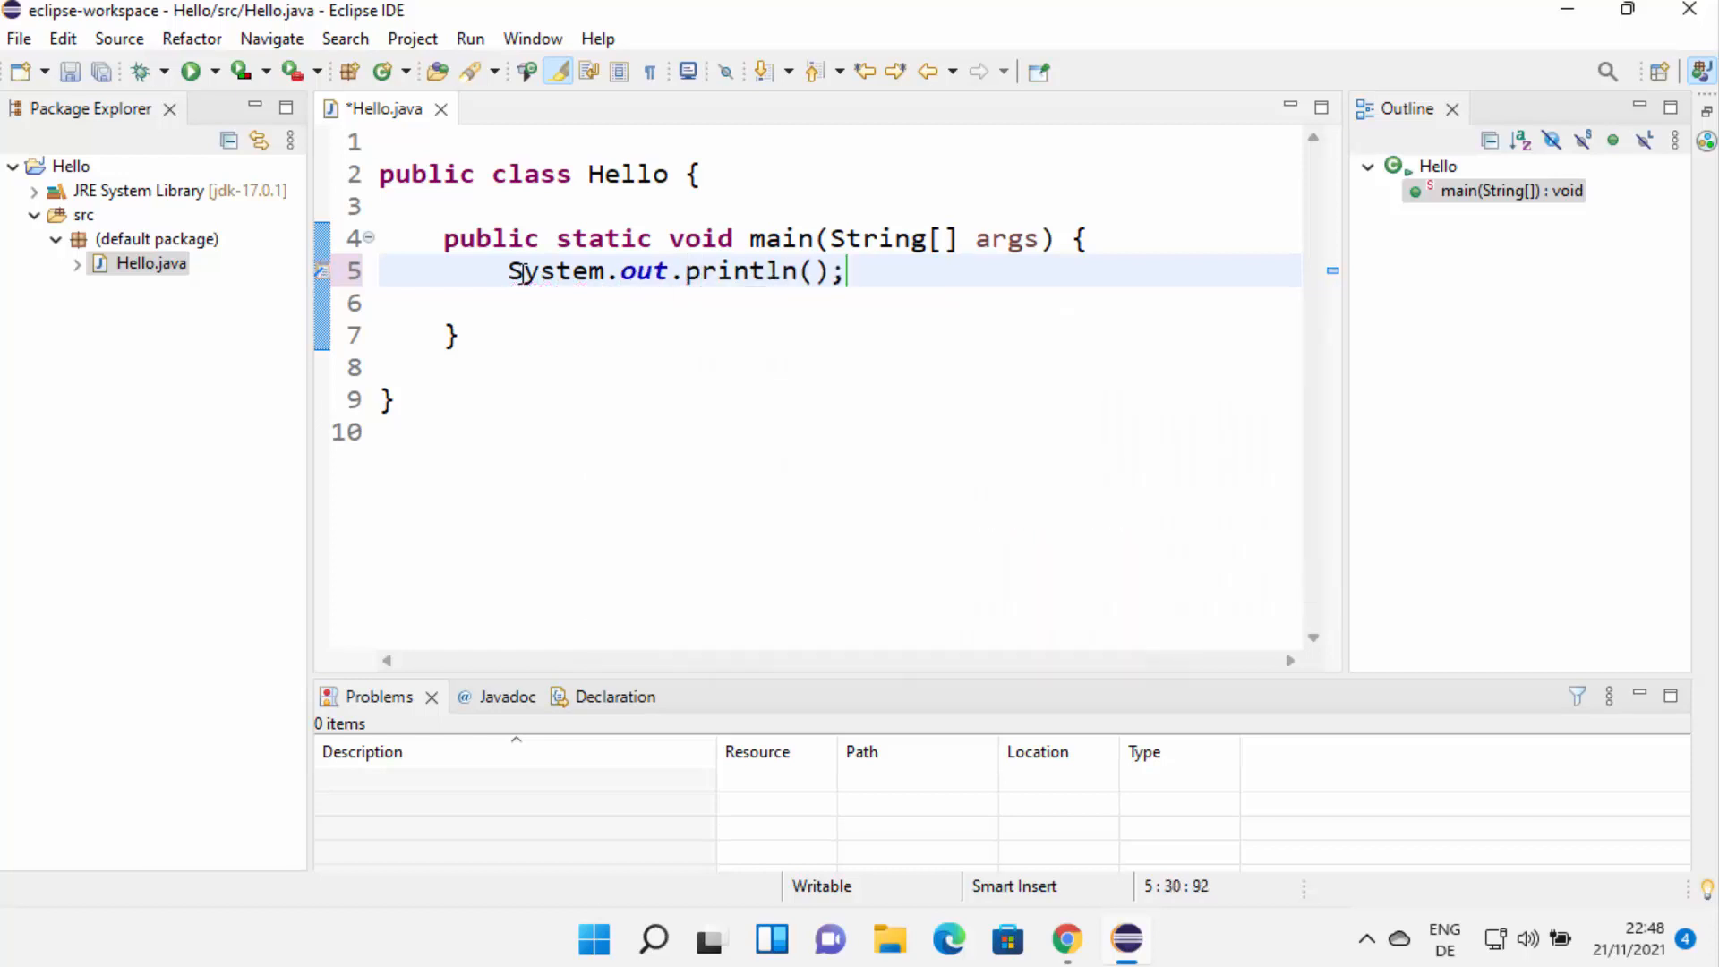
Insert the string "Hello World" as the println argument and save Hello.java
key(Left)
key(Left)
text("H)
text(ello )
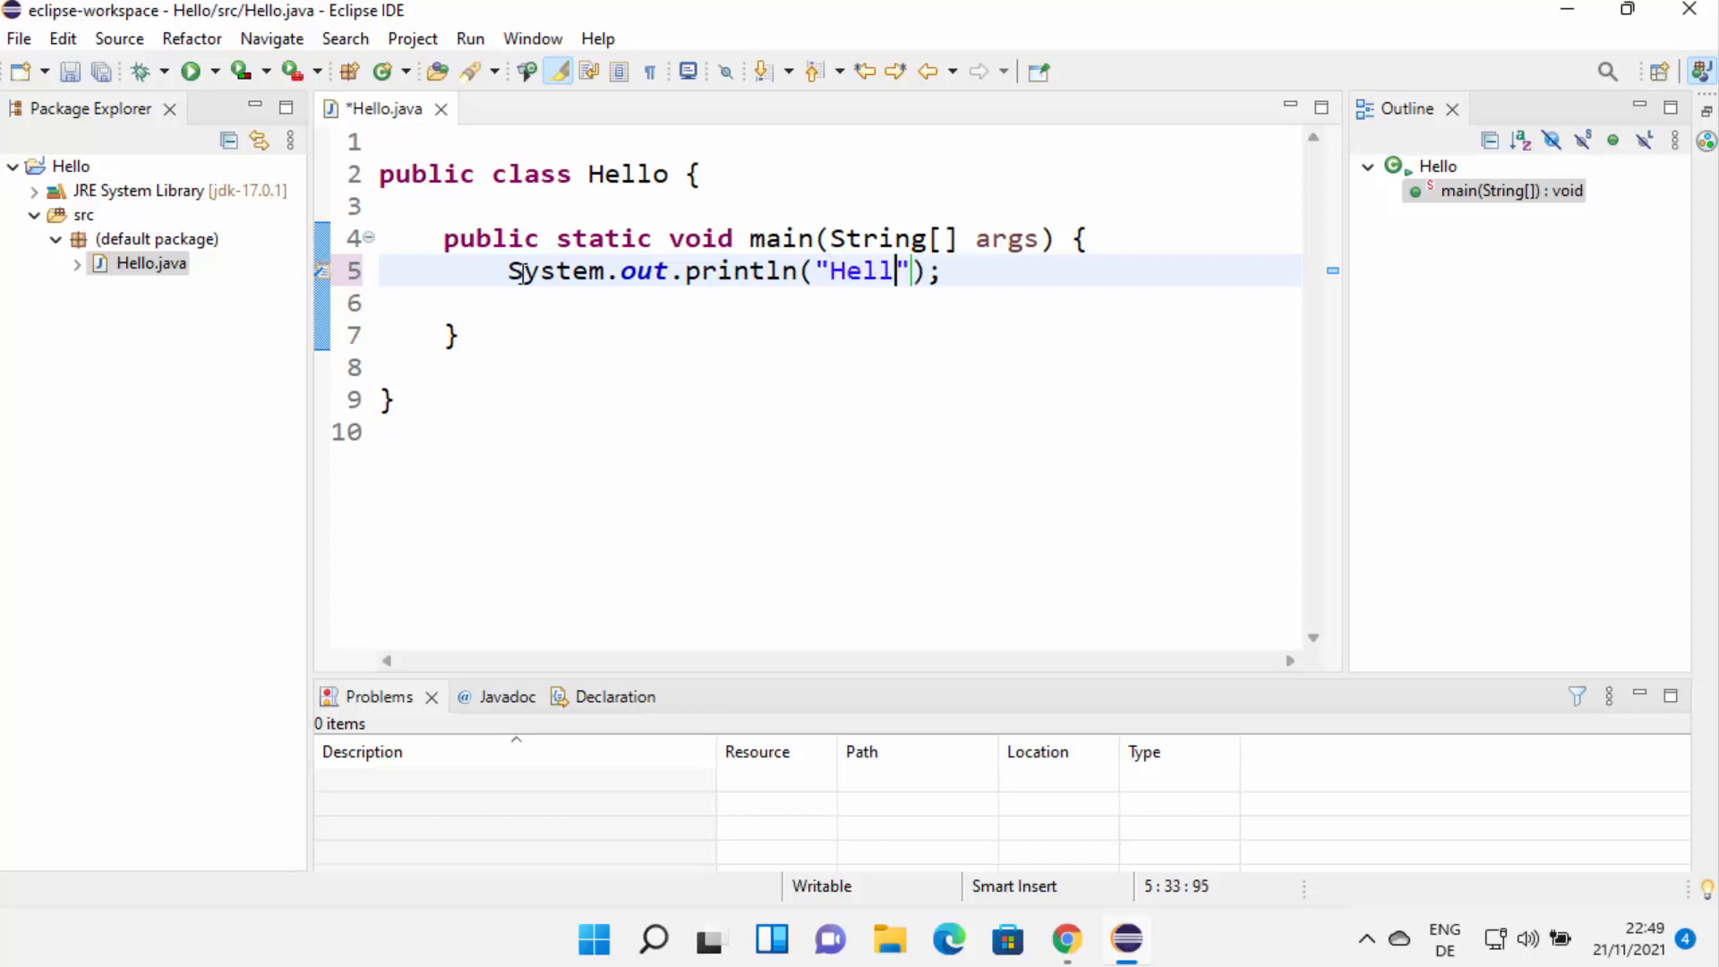
text(World)
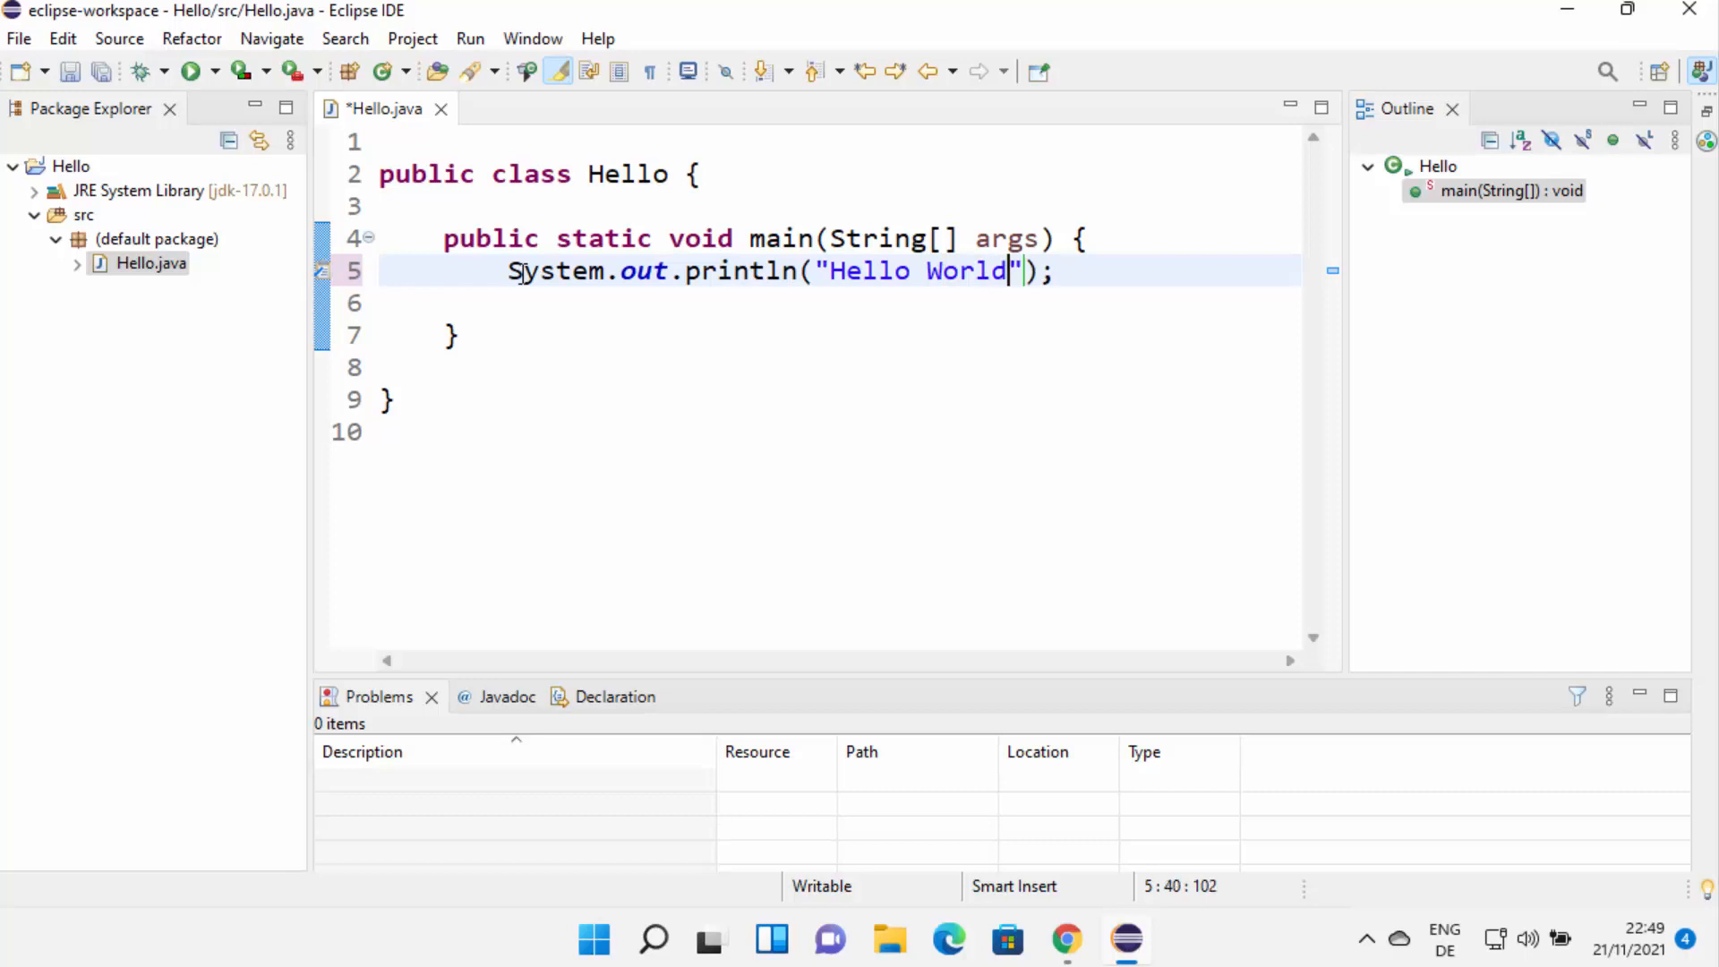
click(518, 368)
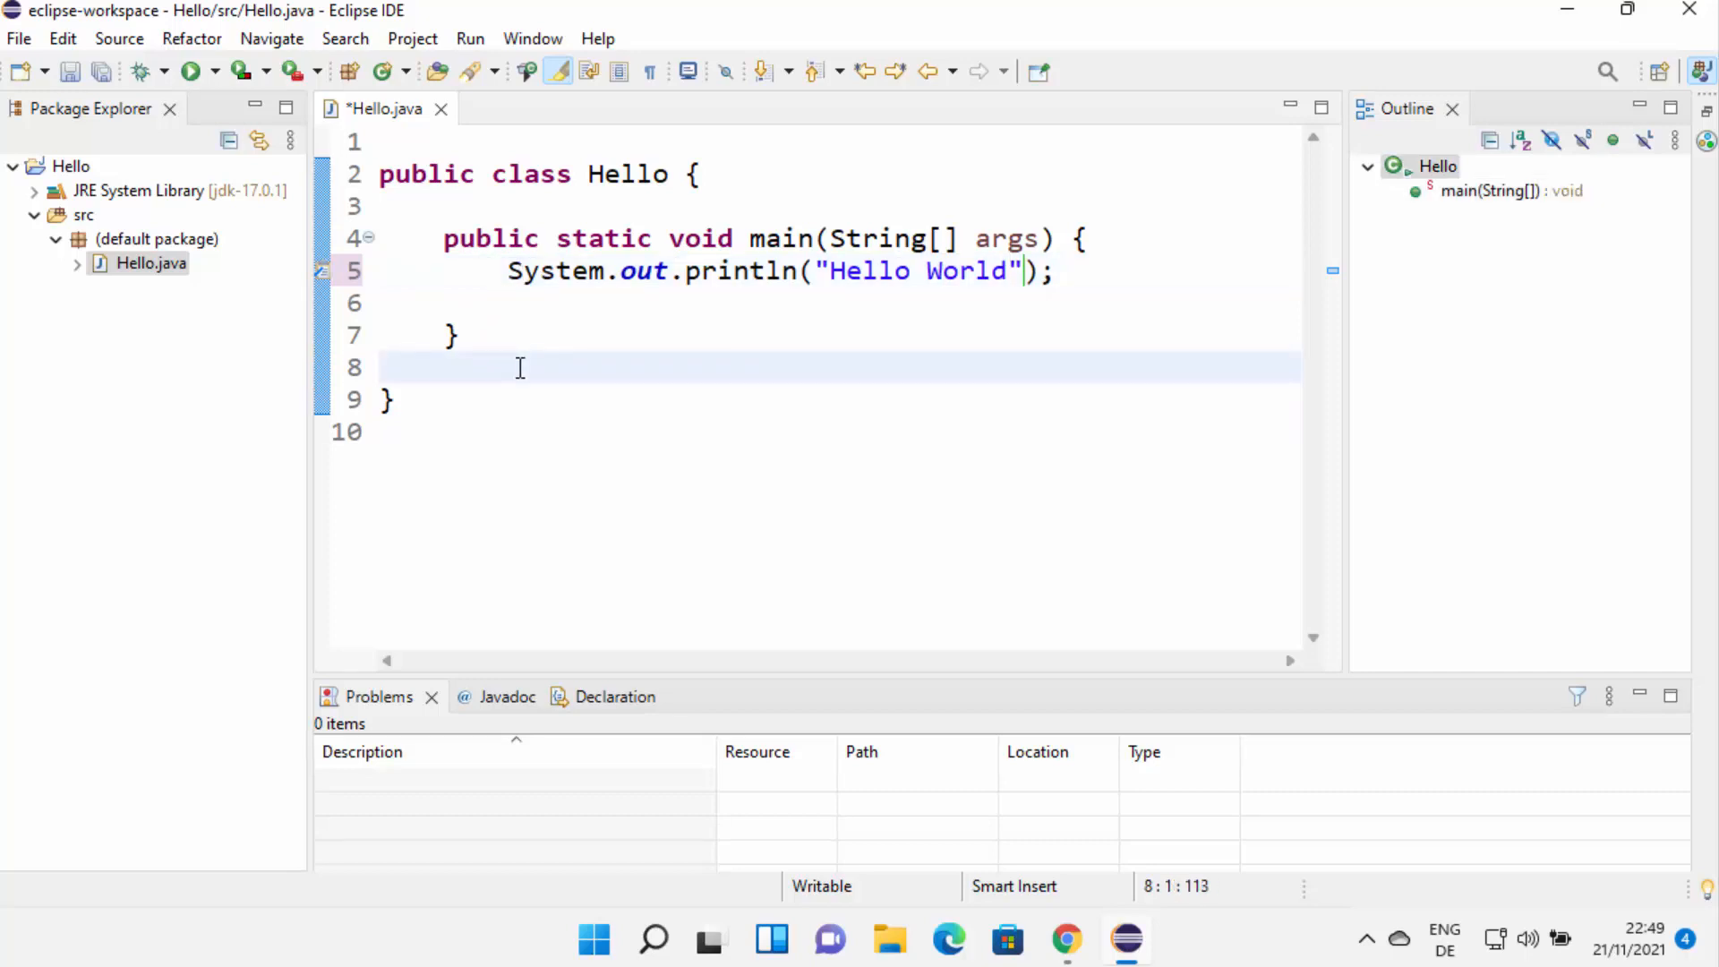
key(ctrl+s)
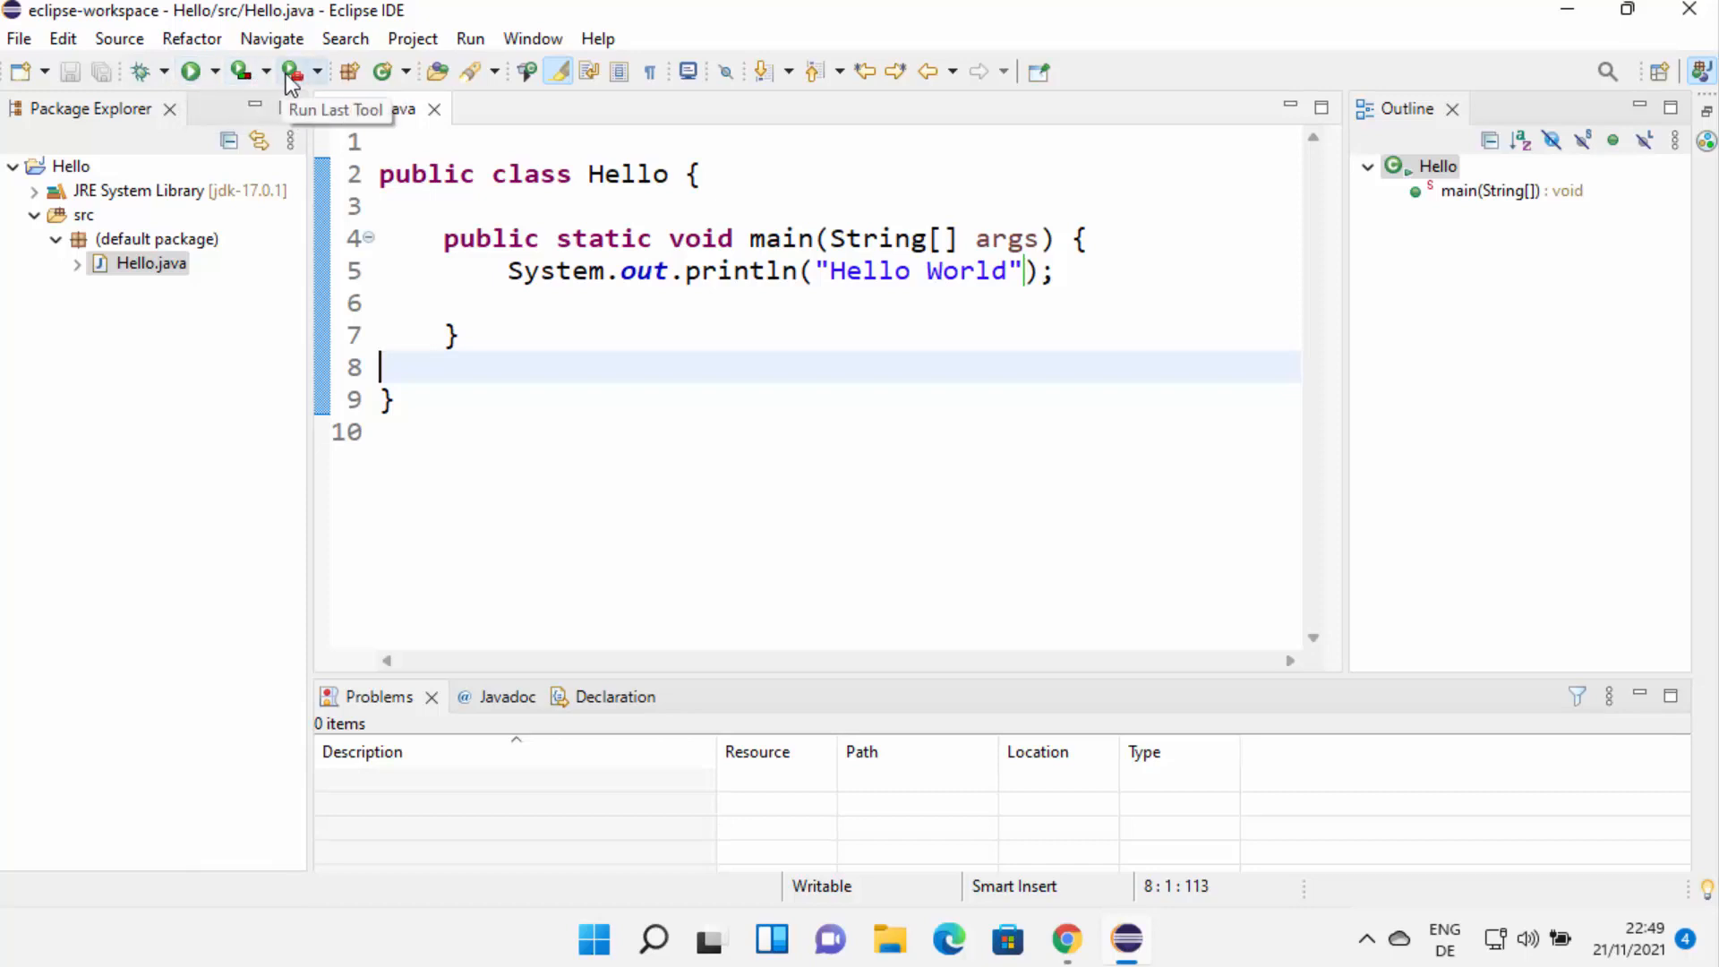
Run the Hello program and enlarge the Console view by raising its upper border
click(439, 300)
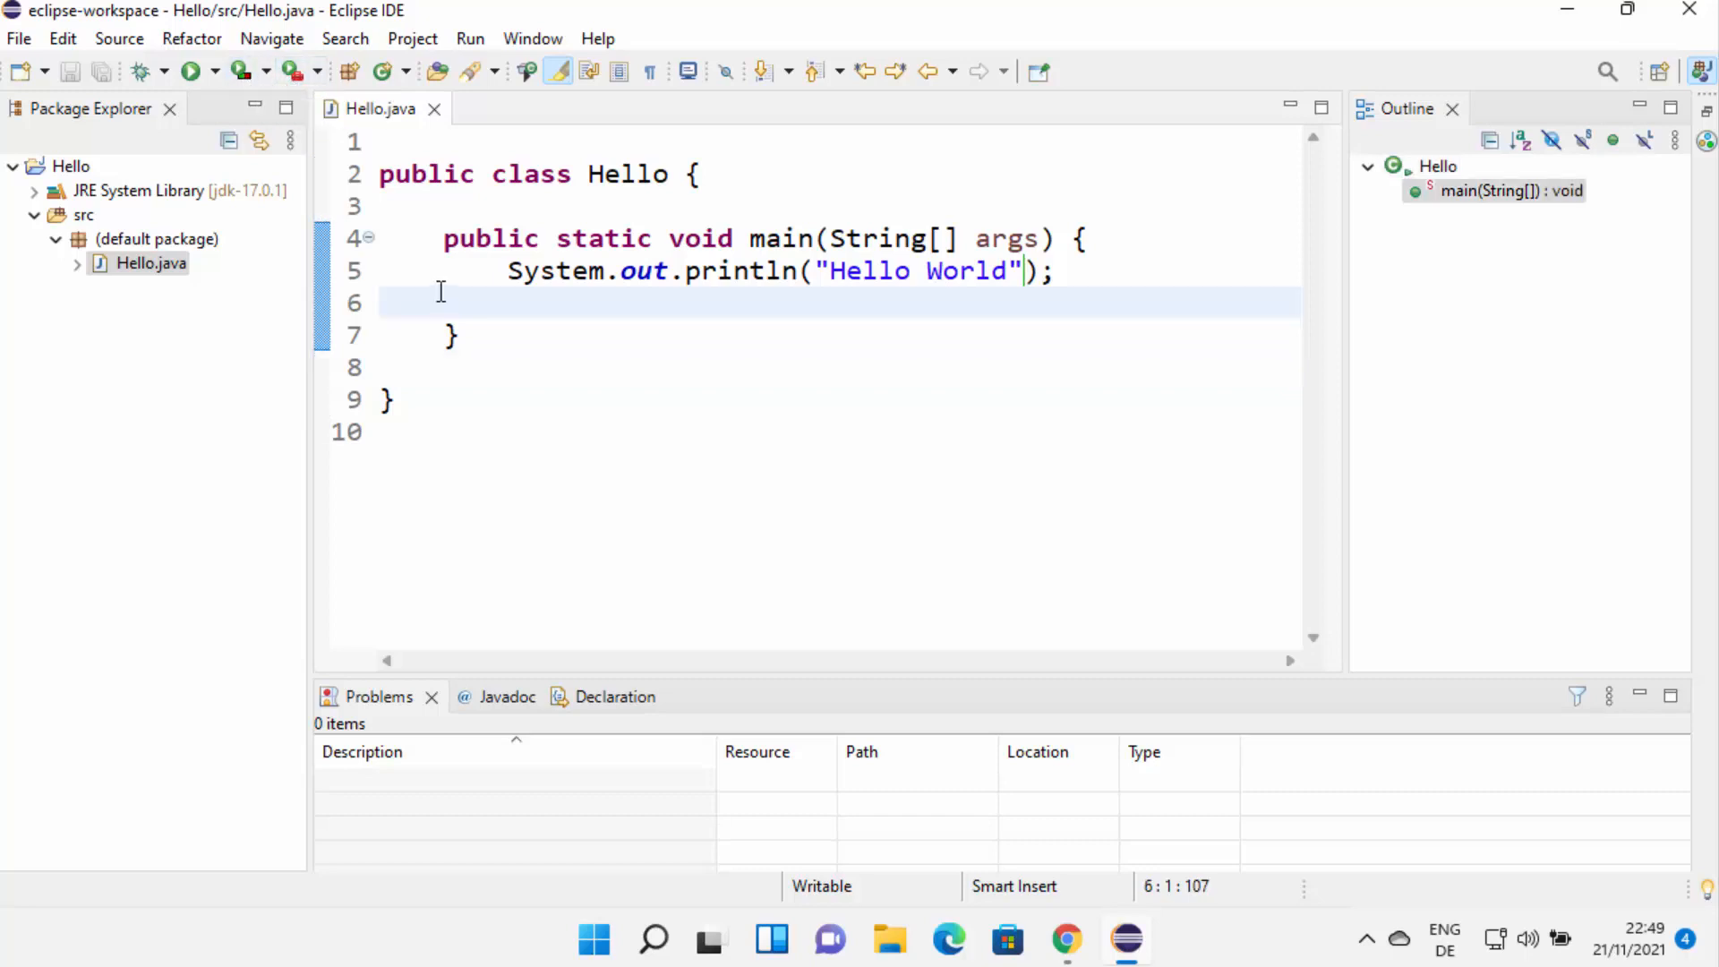
click(191, 75)
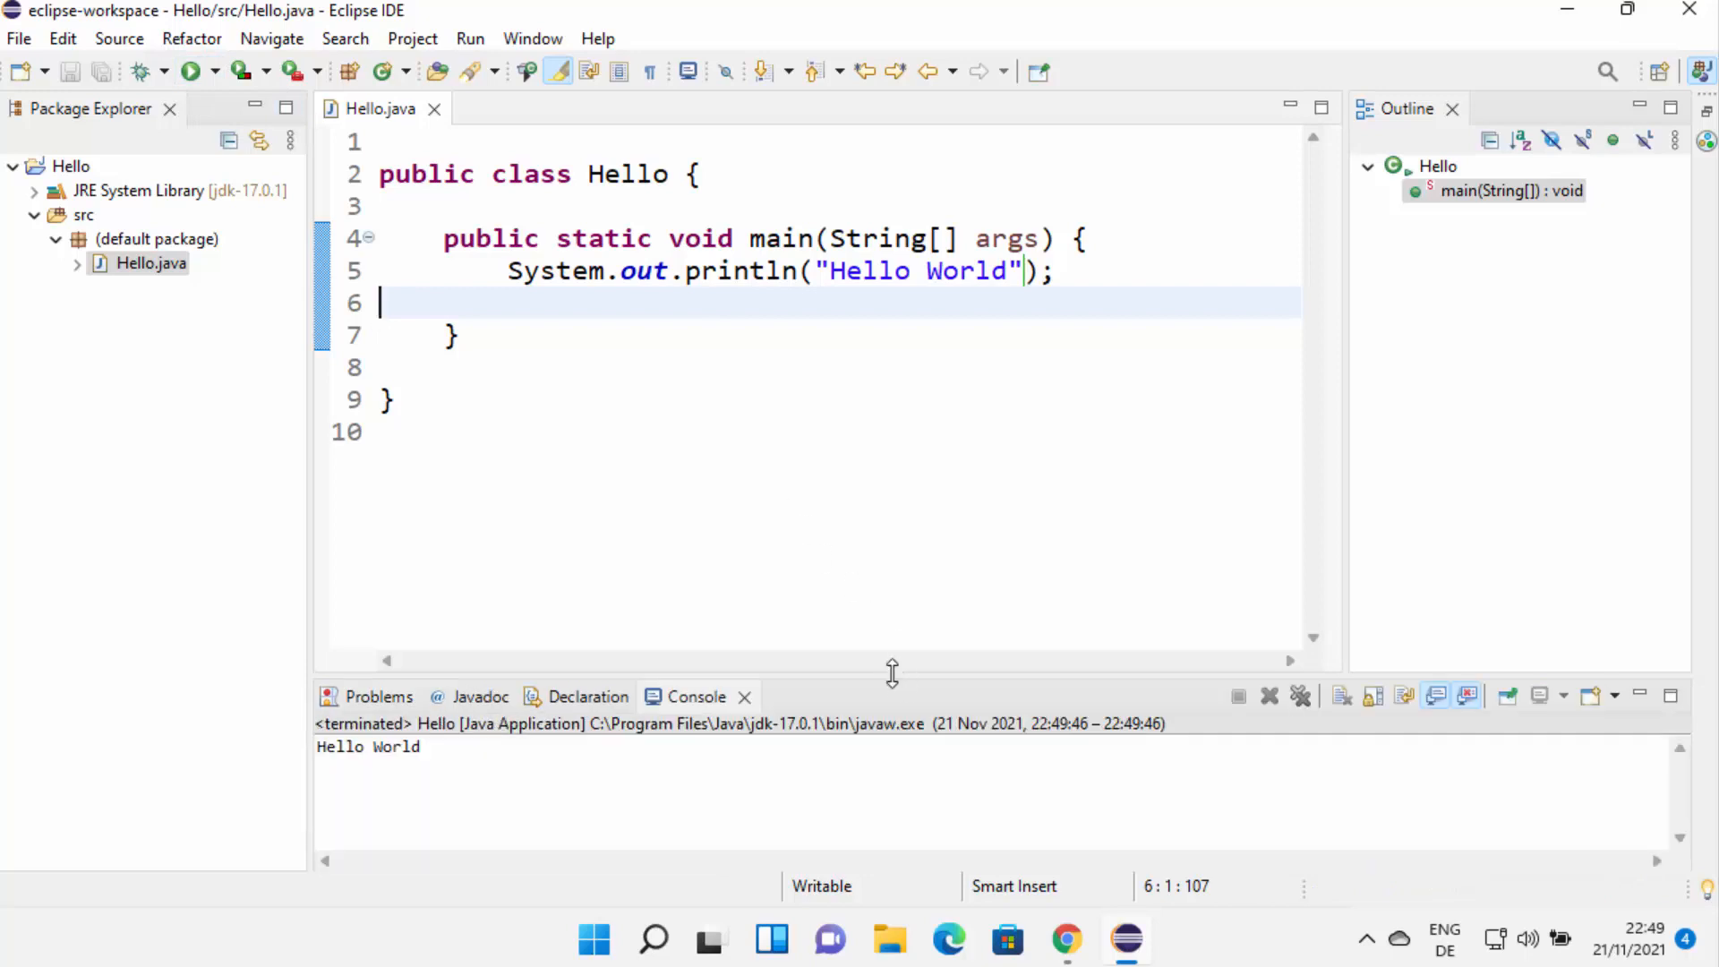
drag(890, 672, 877, 543)
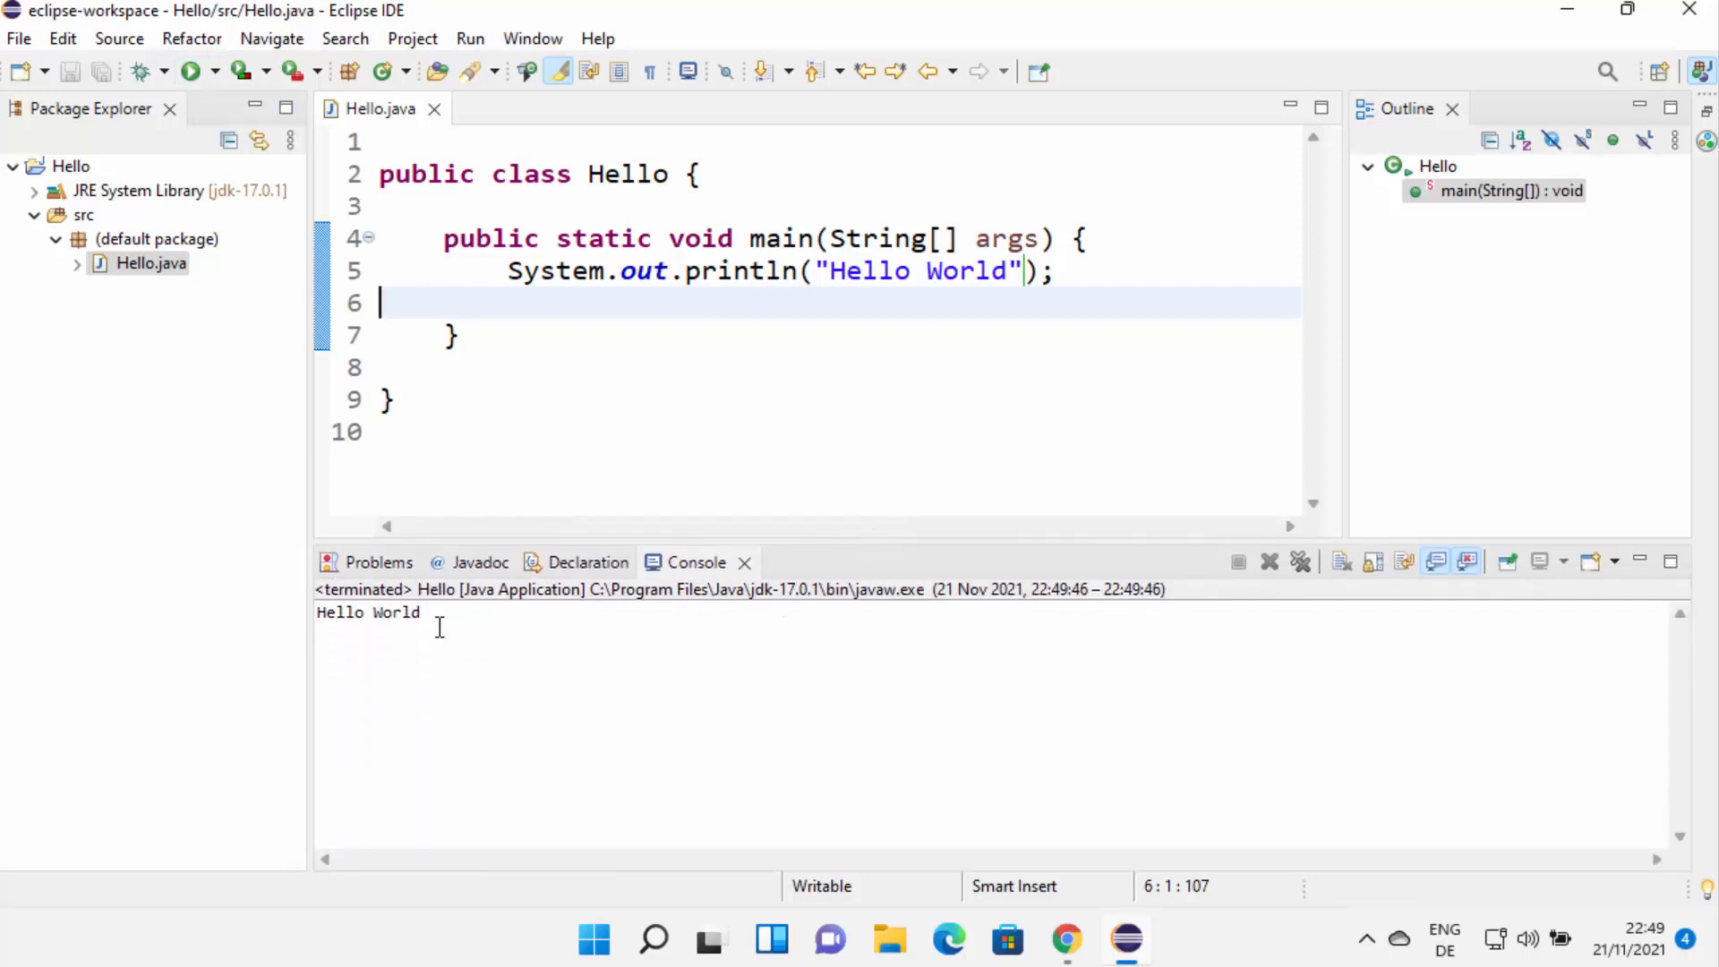
Examine the program's output line in the Console by highlighting it, and clear the selection
drag(438, 620, 322, 613)
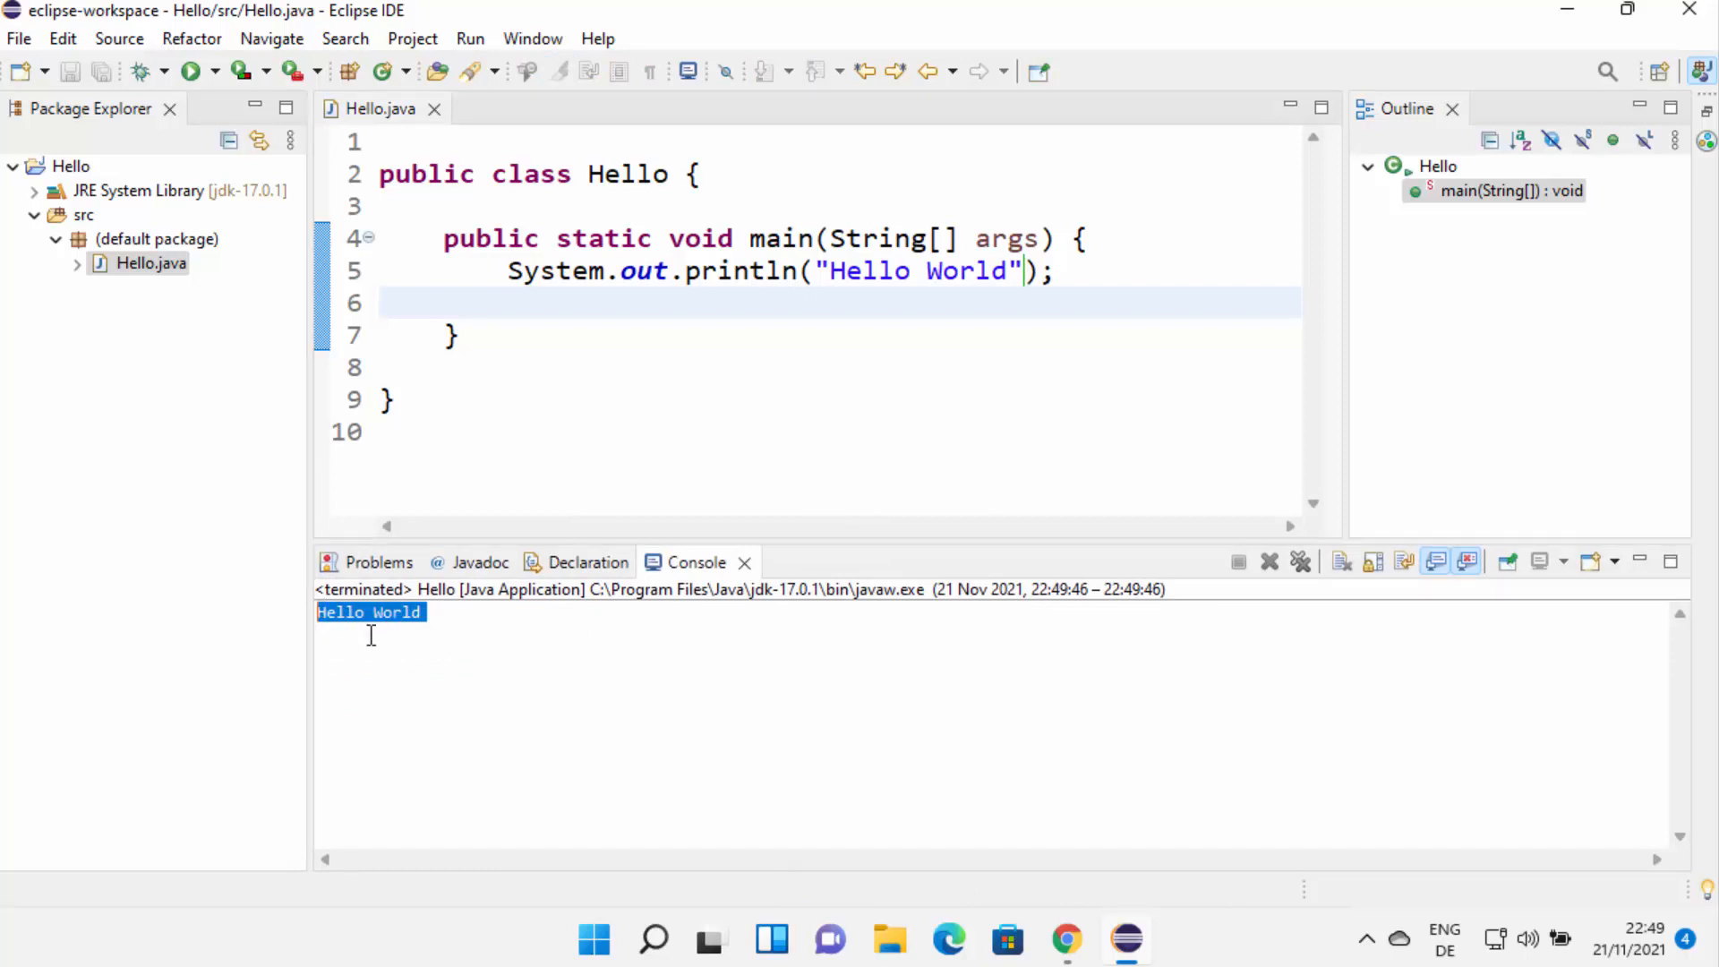
click(343, 620)
drag(322, 618, 433, 615)
click(539, 651)
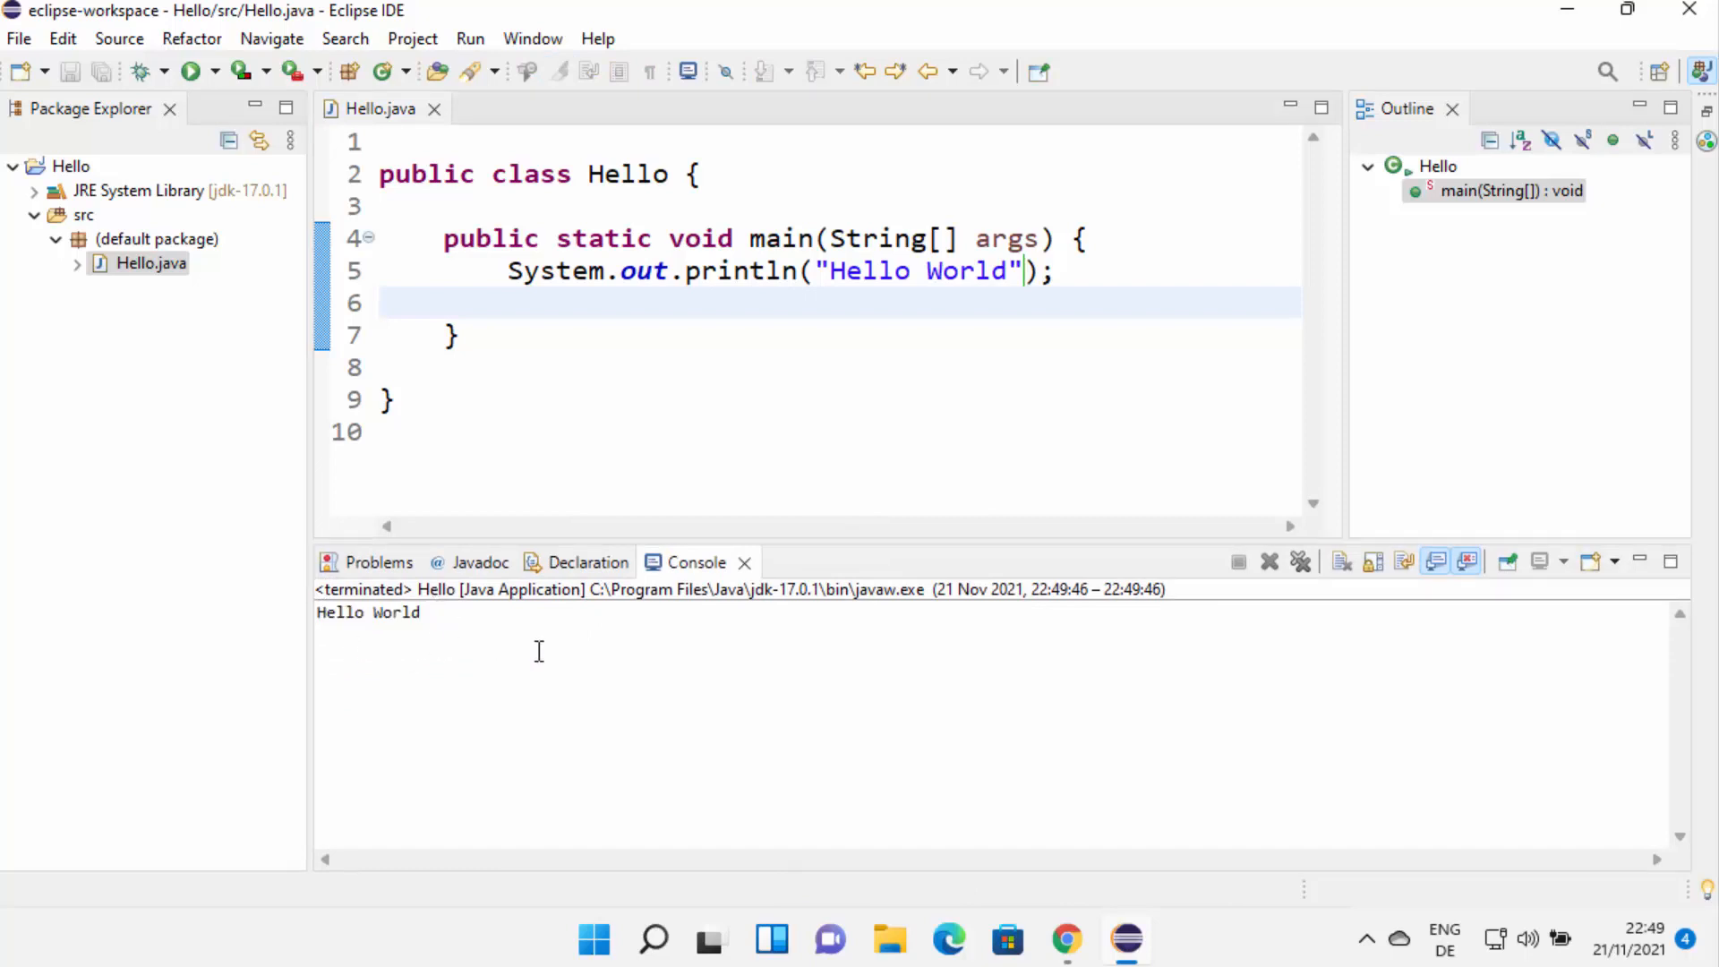